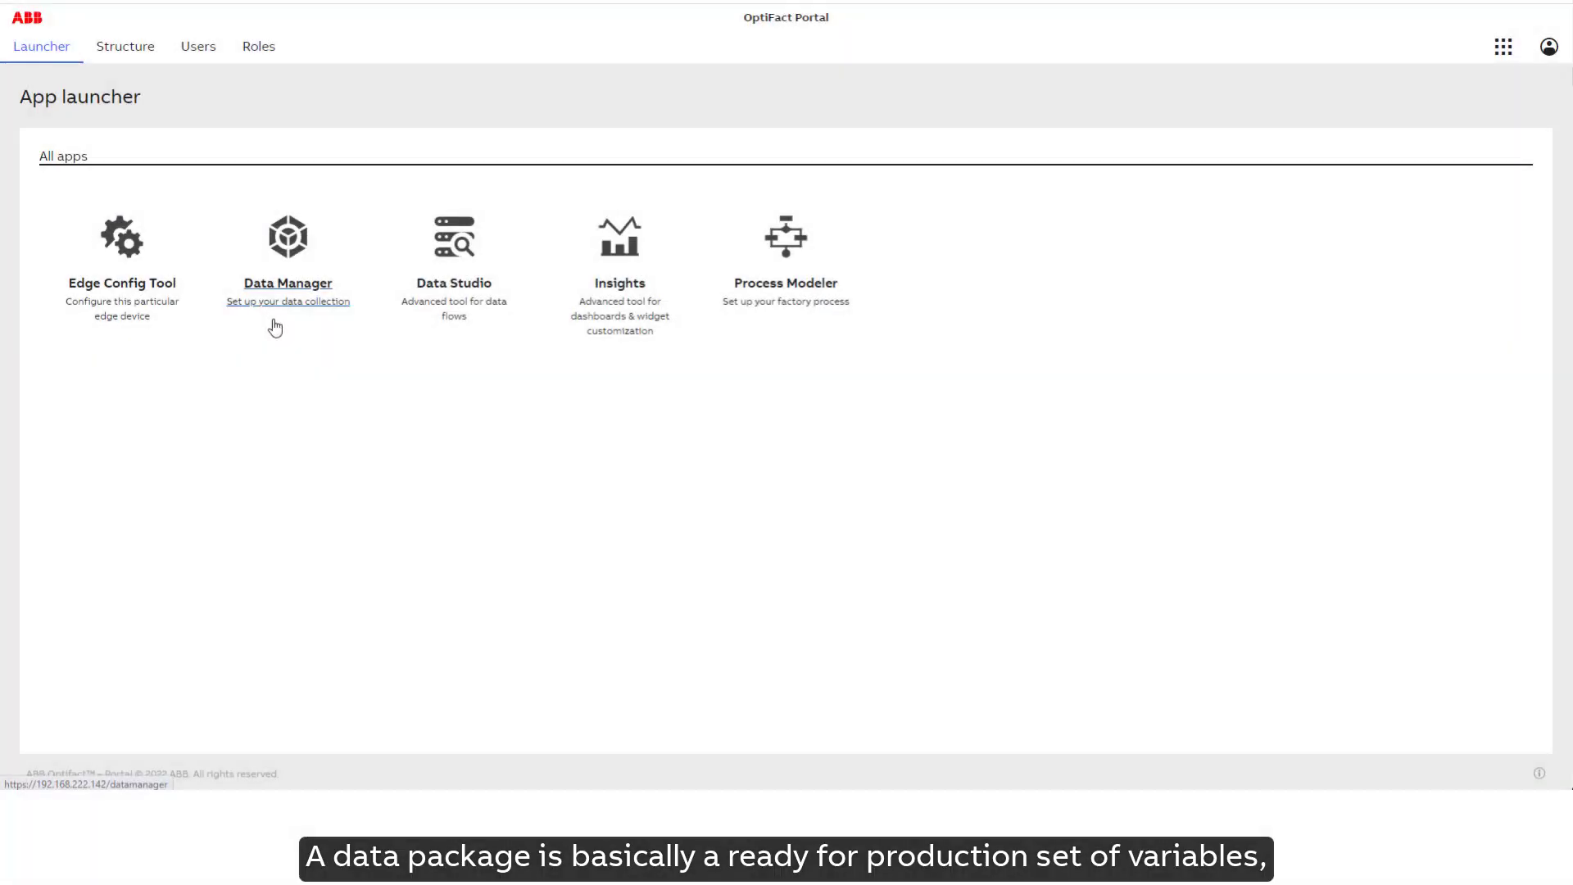
Open Data Manager and start creating a new data package.
left_click(275, 328)
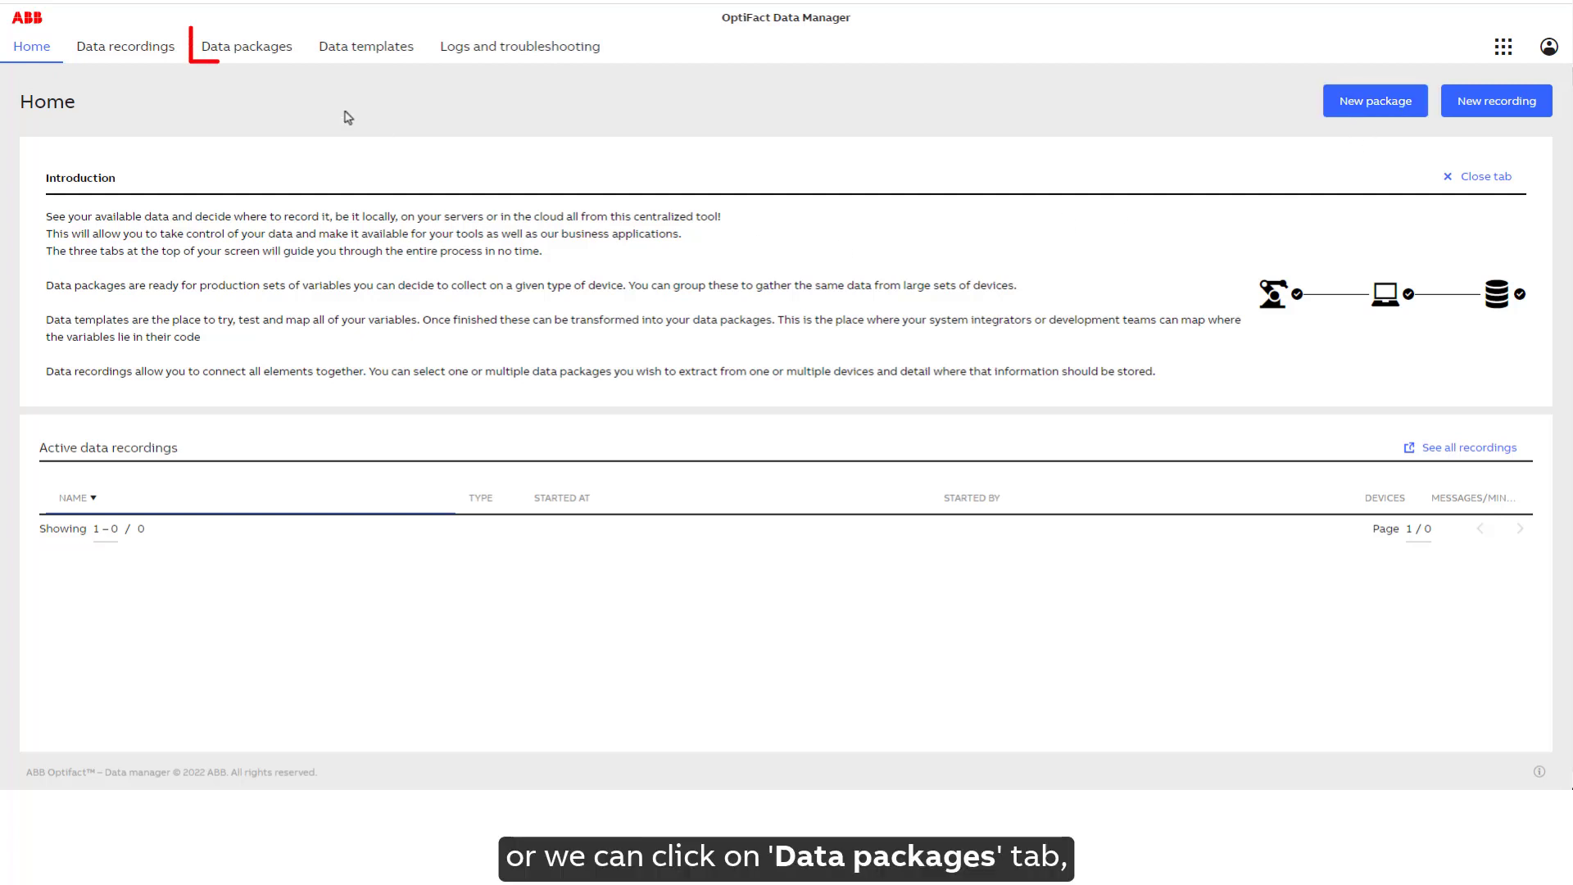
left_click(263, 57)
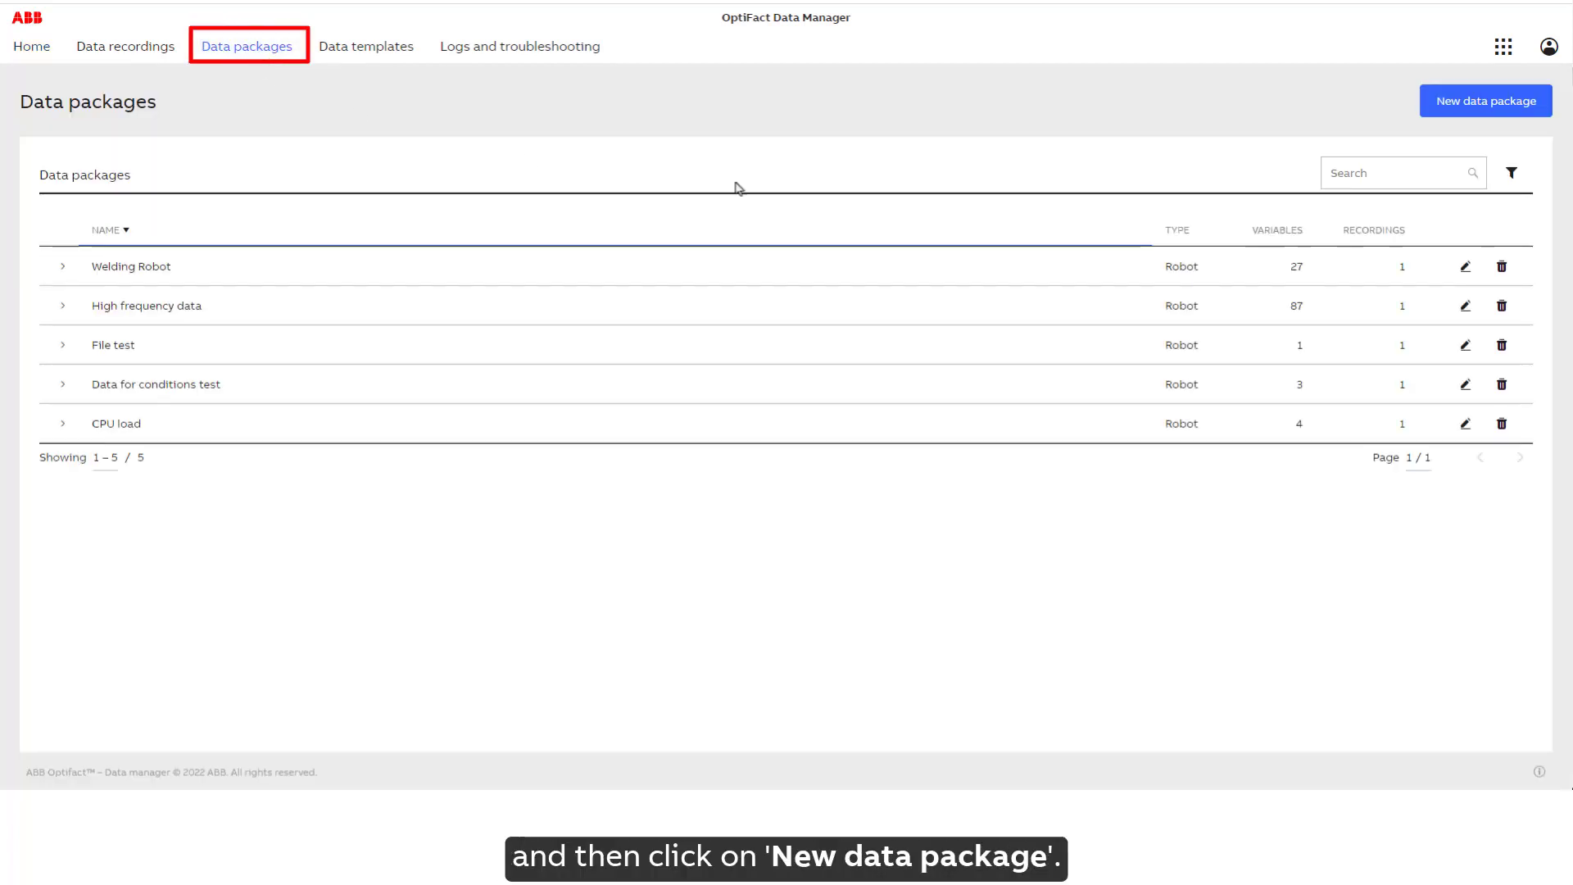
left_click(1457, 111)
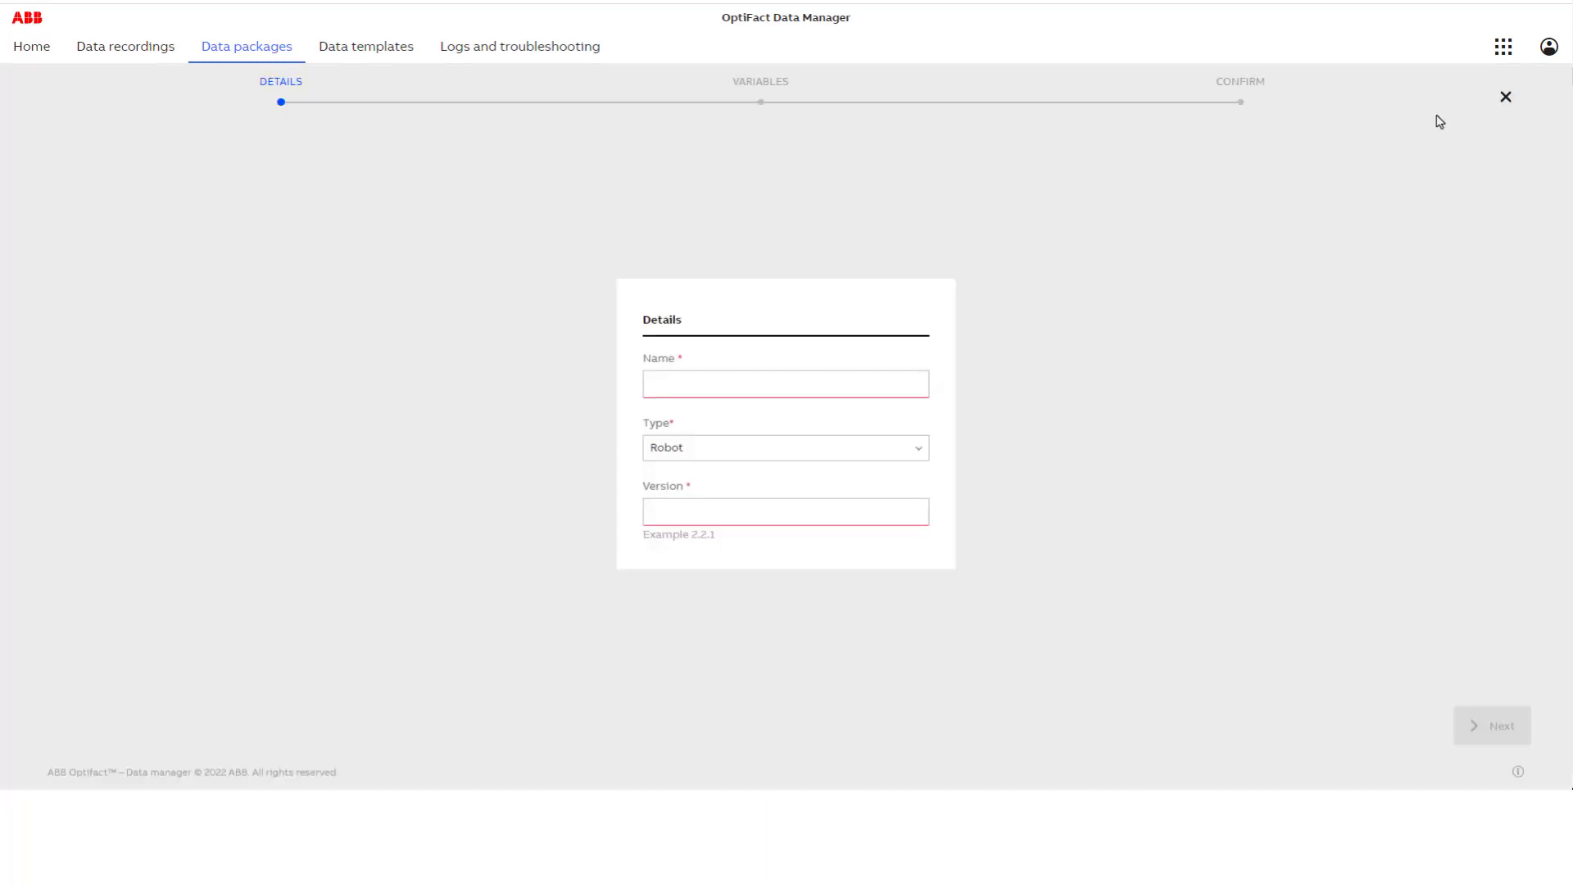
Define the package details with name Data from Robots, type Robot and version 1.0.0, and continue to the variables.
left_click(706, 384)
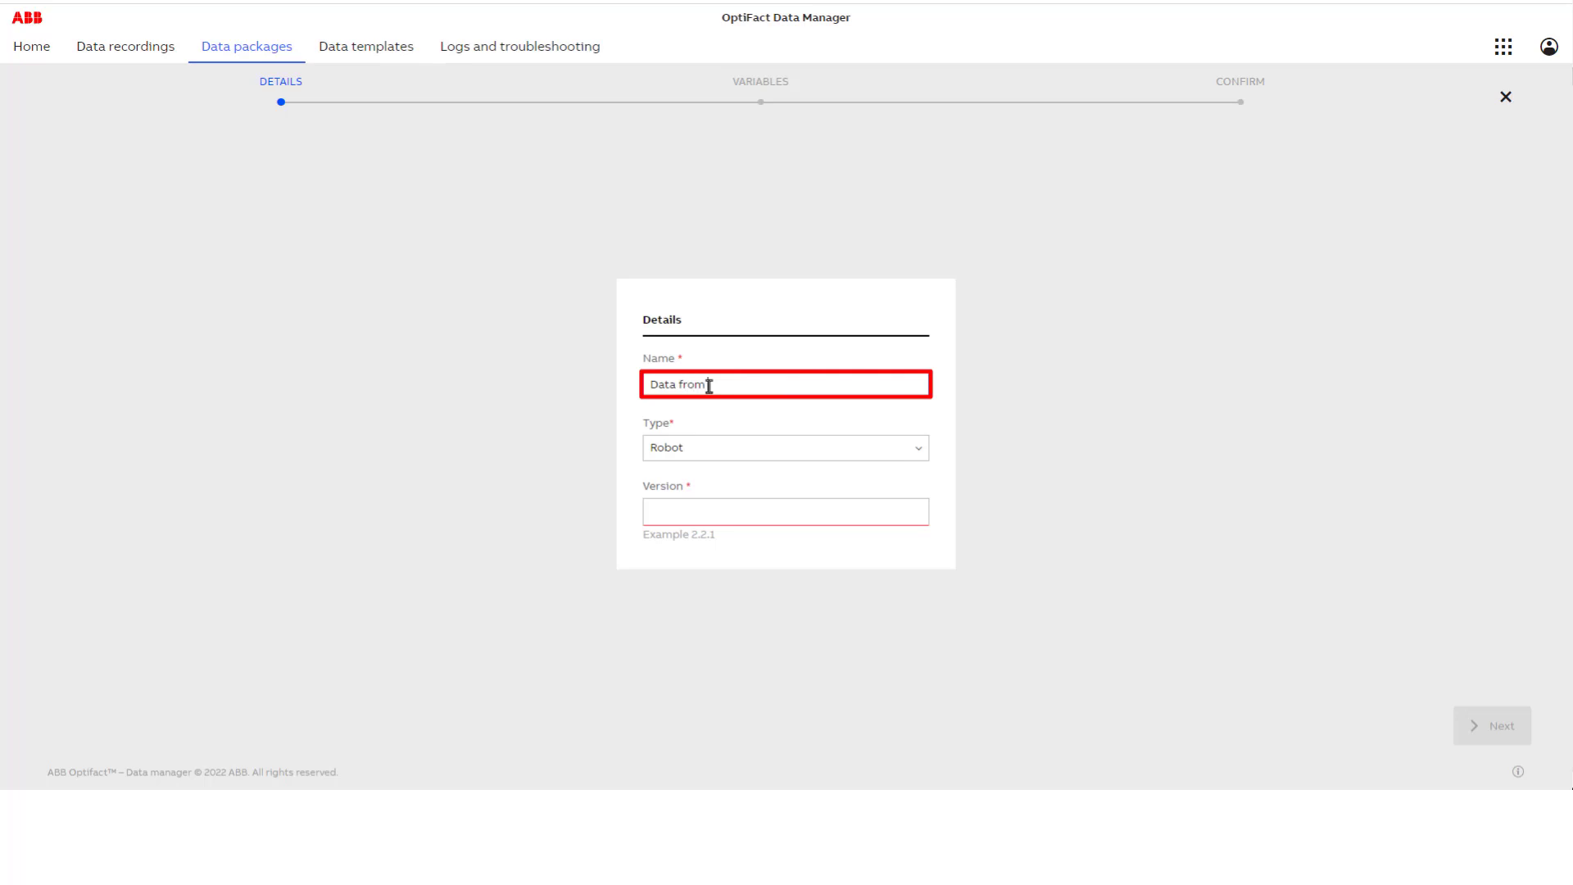
type("Data from Robots")
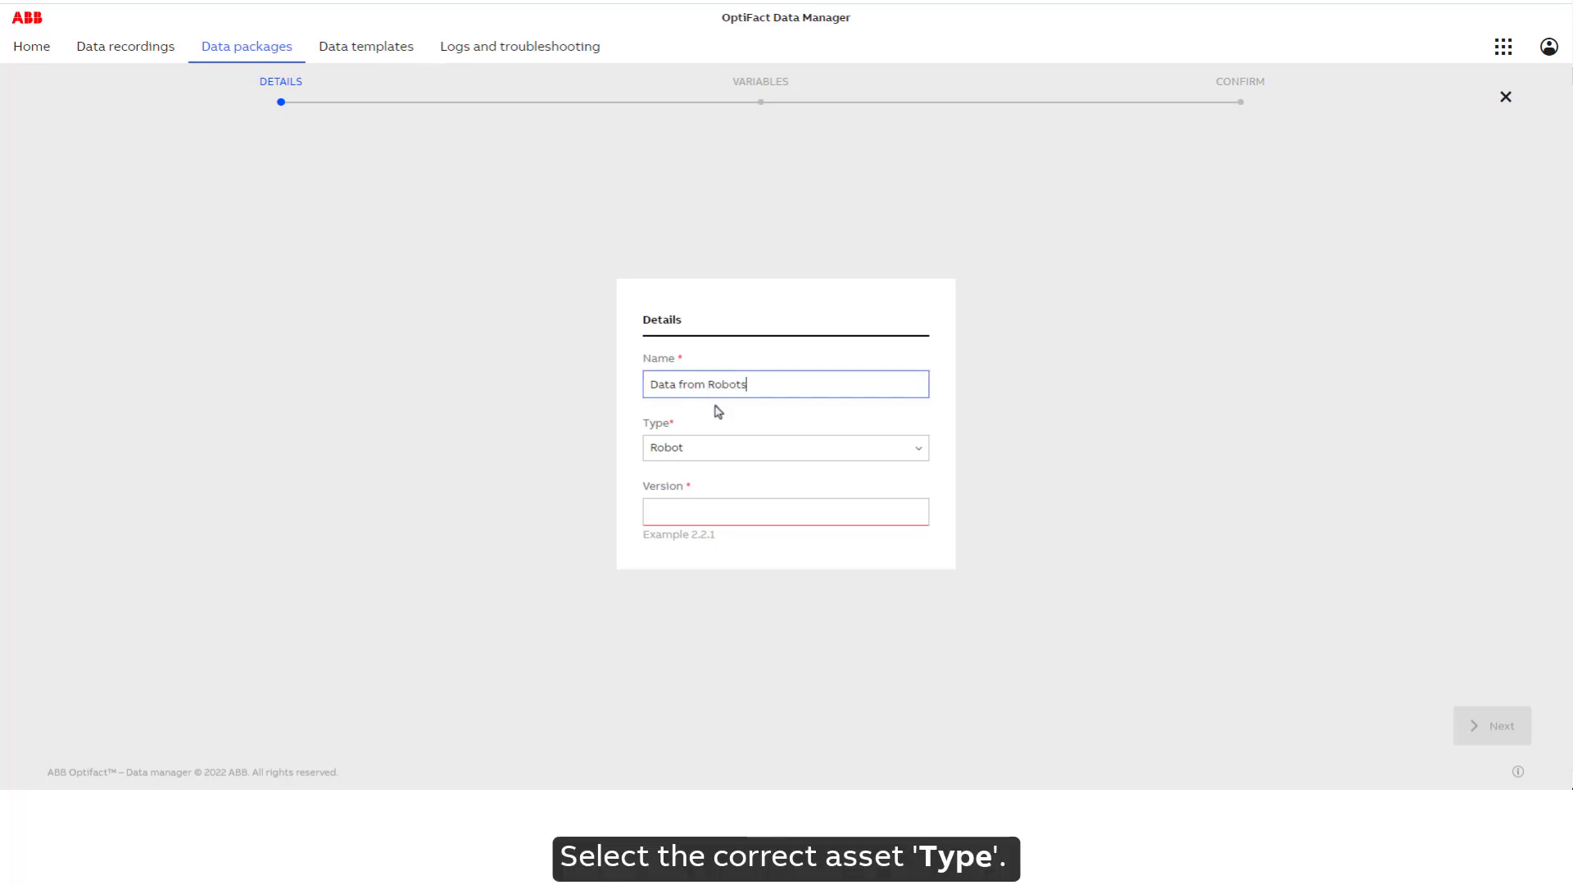
left_click(733, 456)
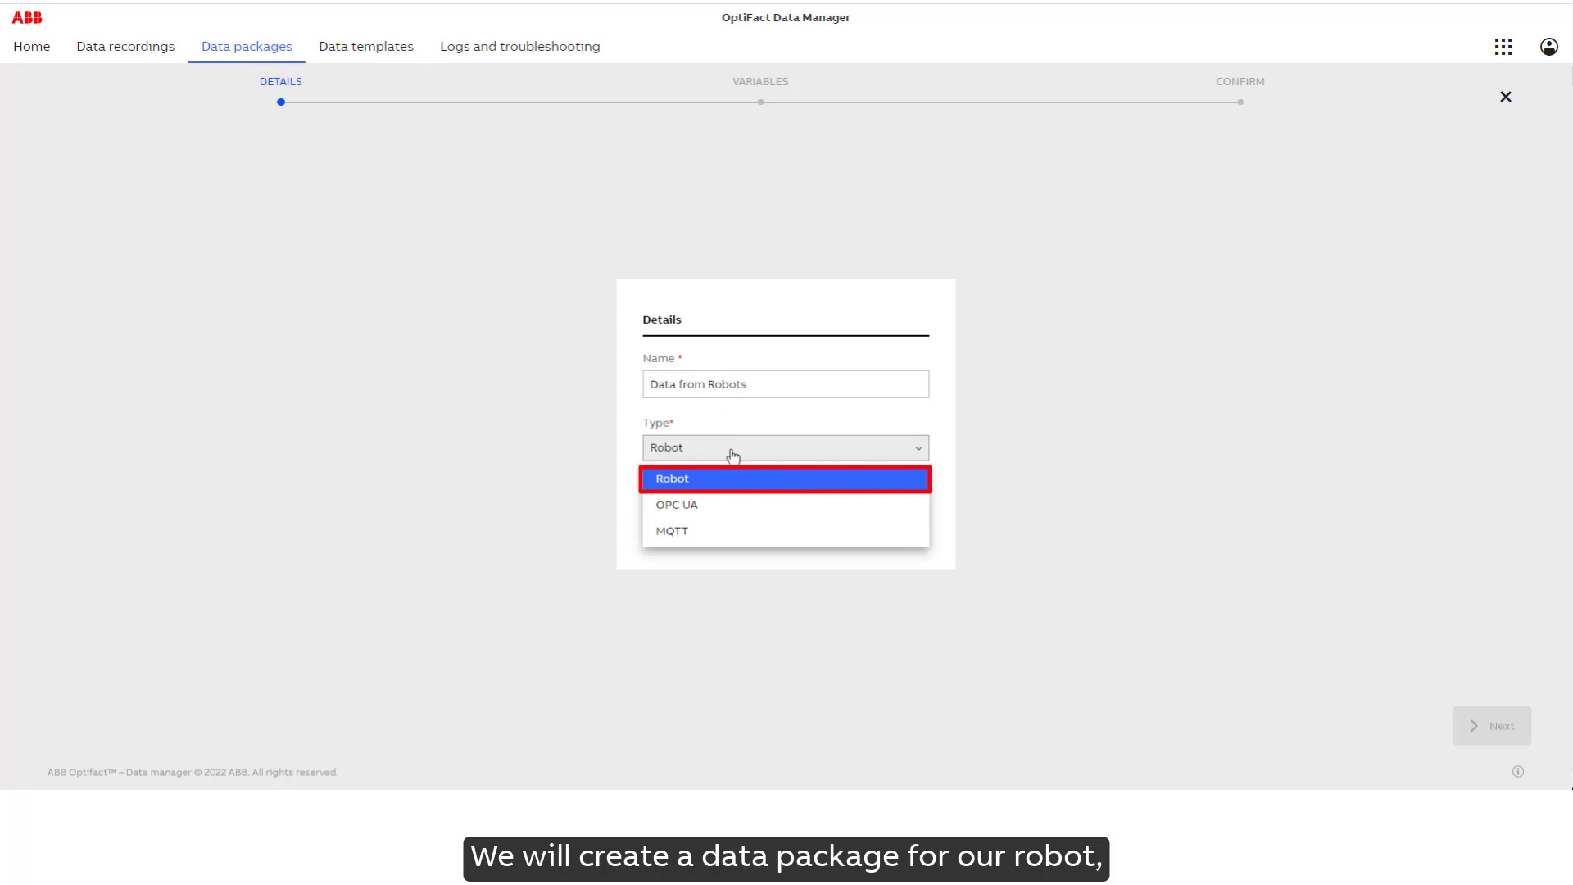
left_click(733, 457)
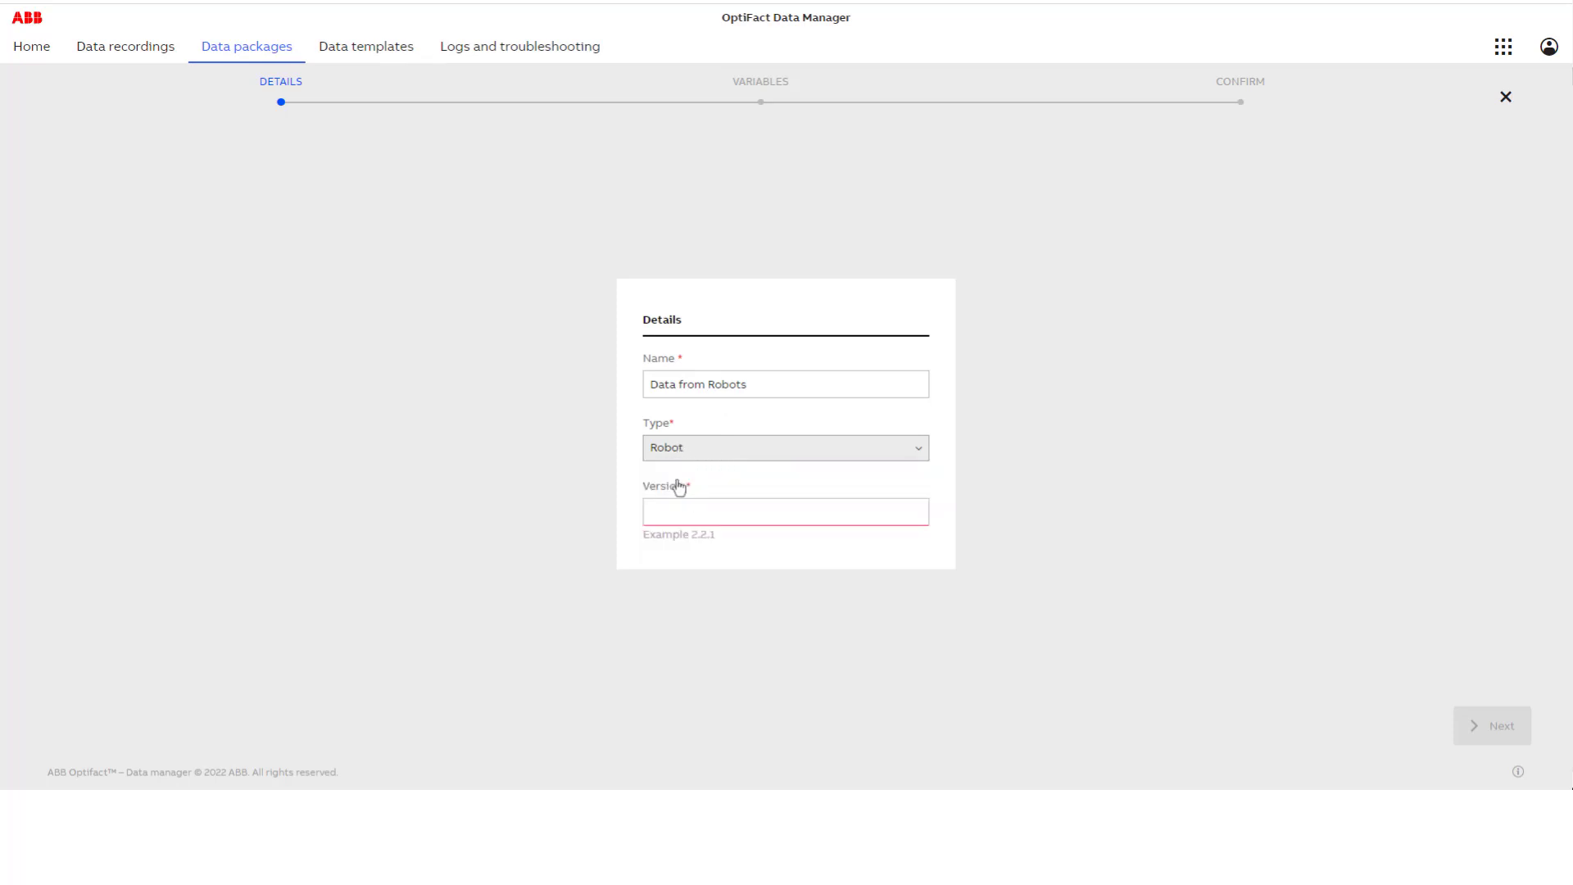
left_click(676, 512)
type("1.00")
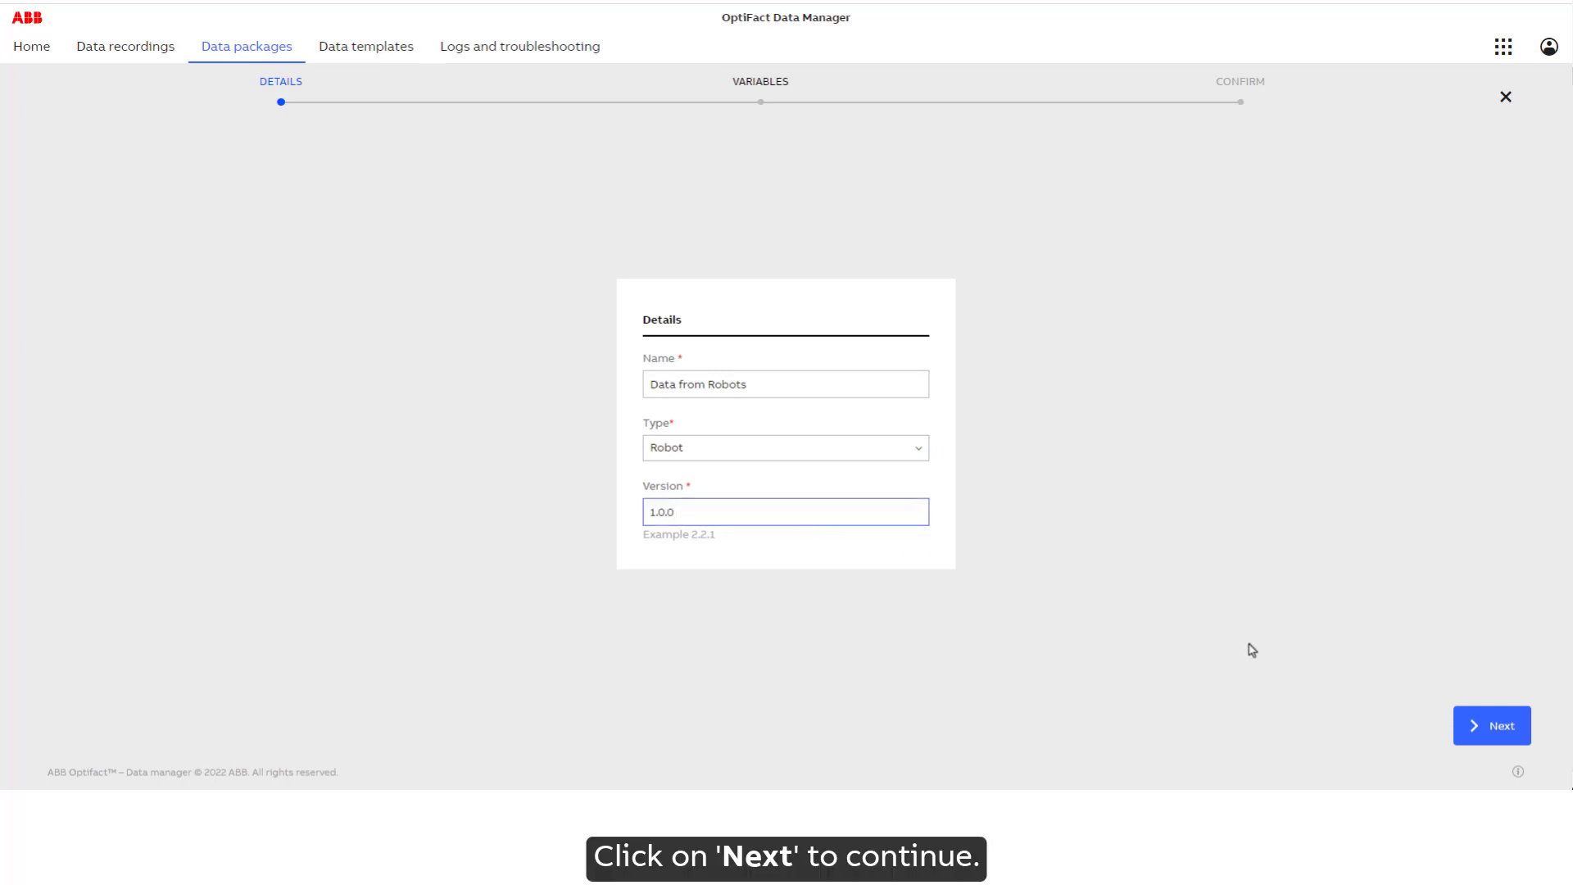
left_click(1471, 731)
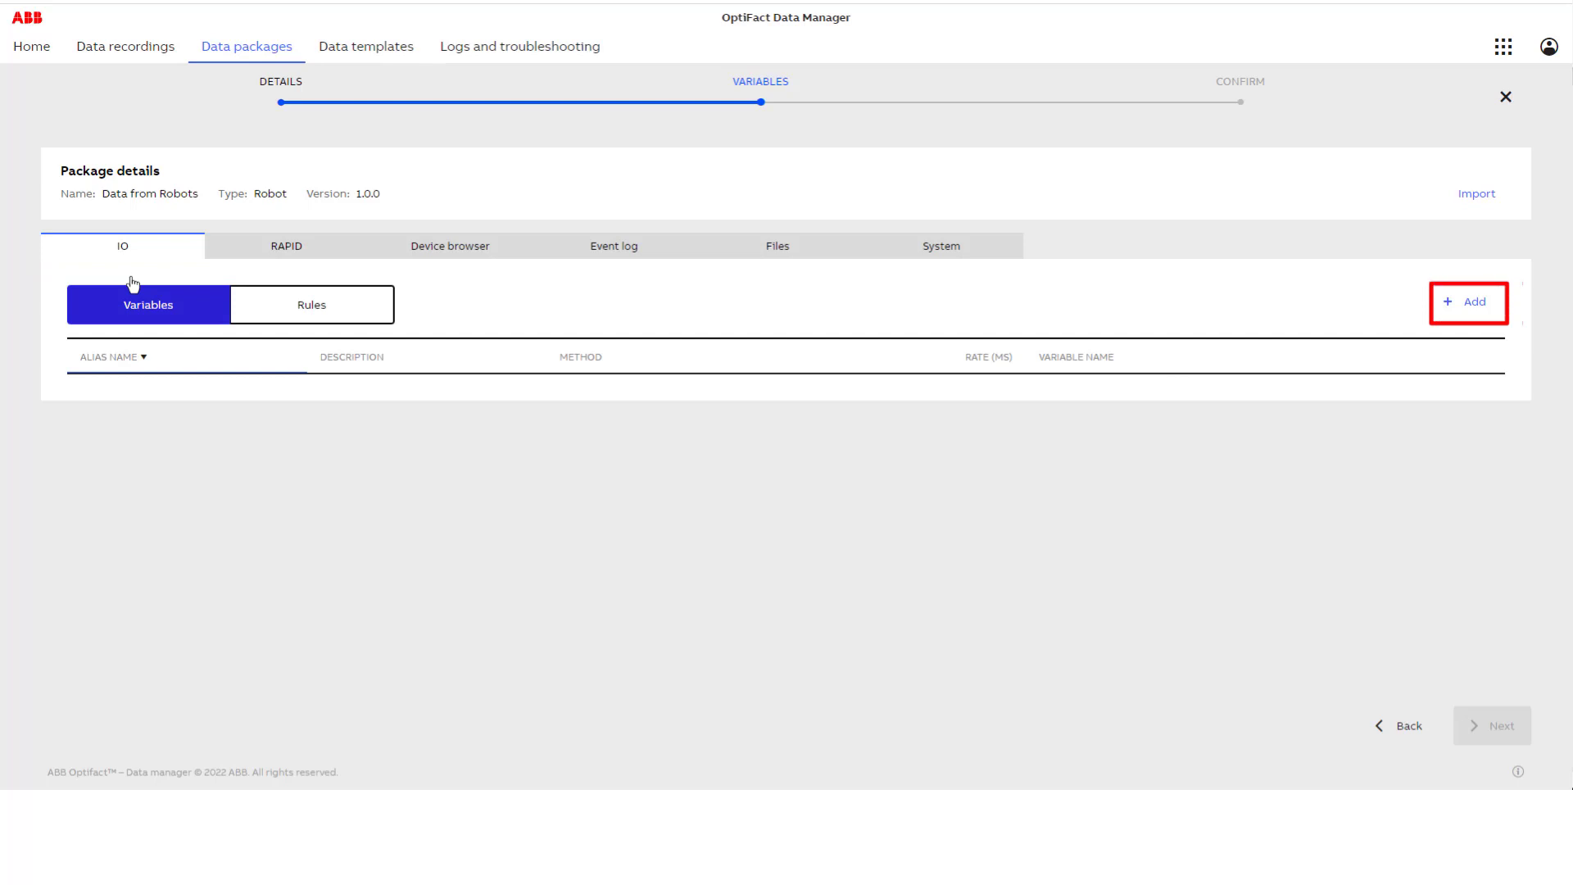
Start adding IO variables by browsing from the robot in Factory, Line A, and look through its available signals.
left_click(1446, 310)
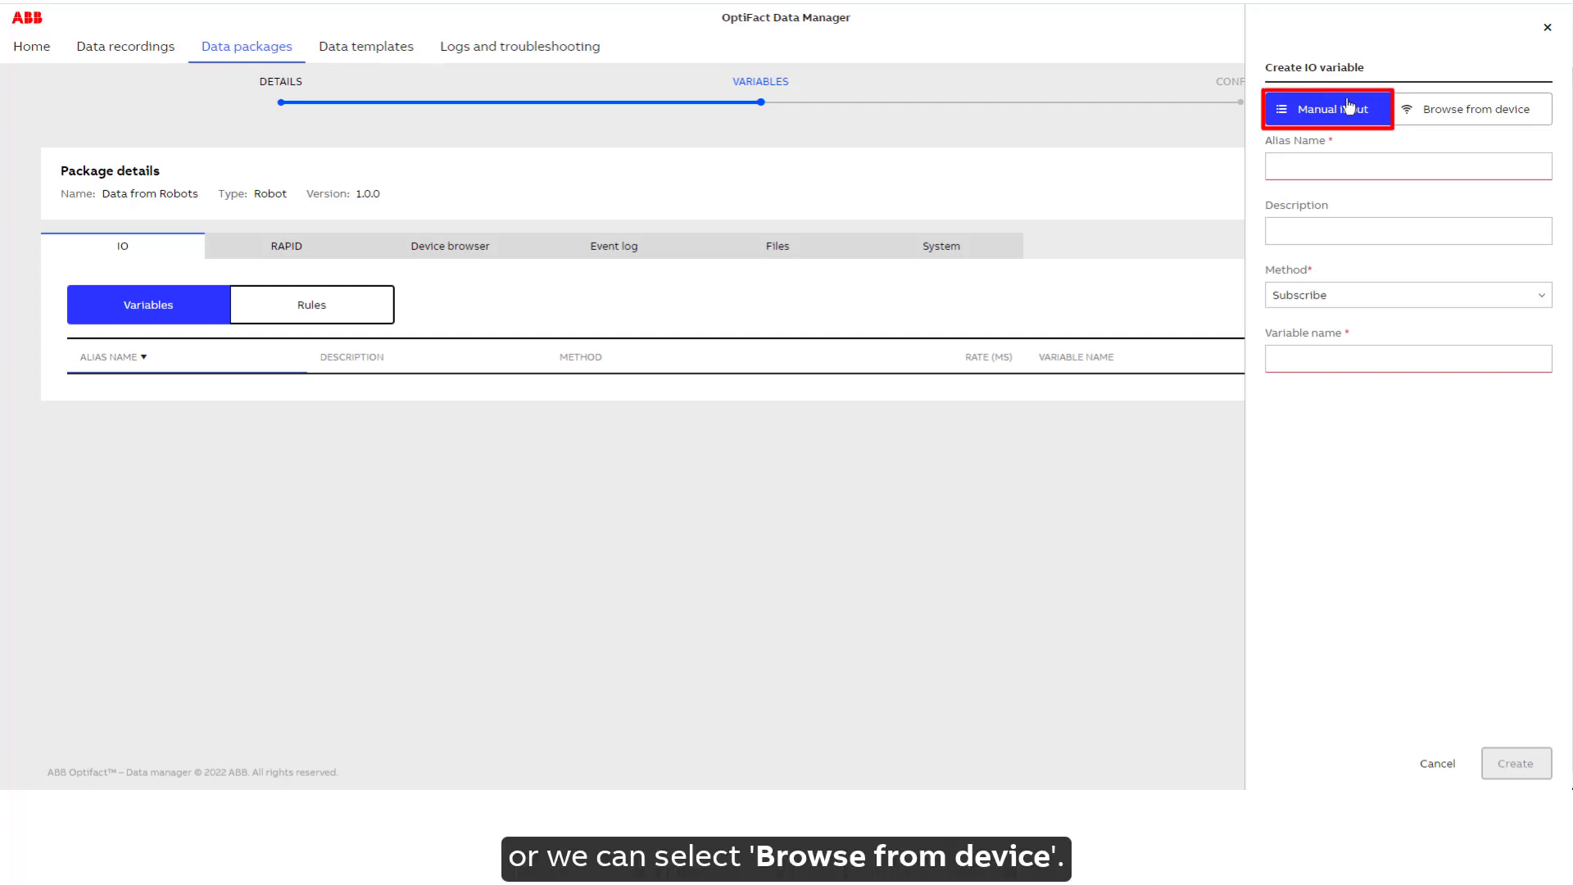
left_click(1443, 121)
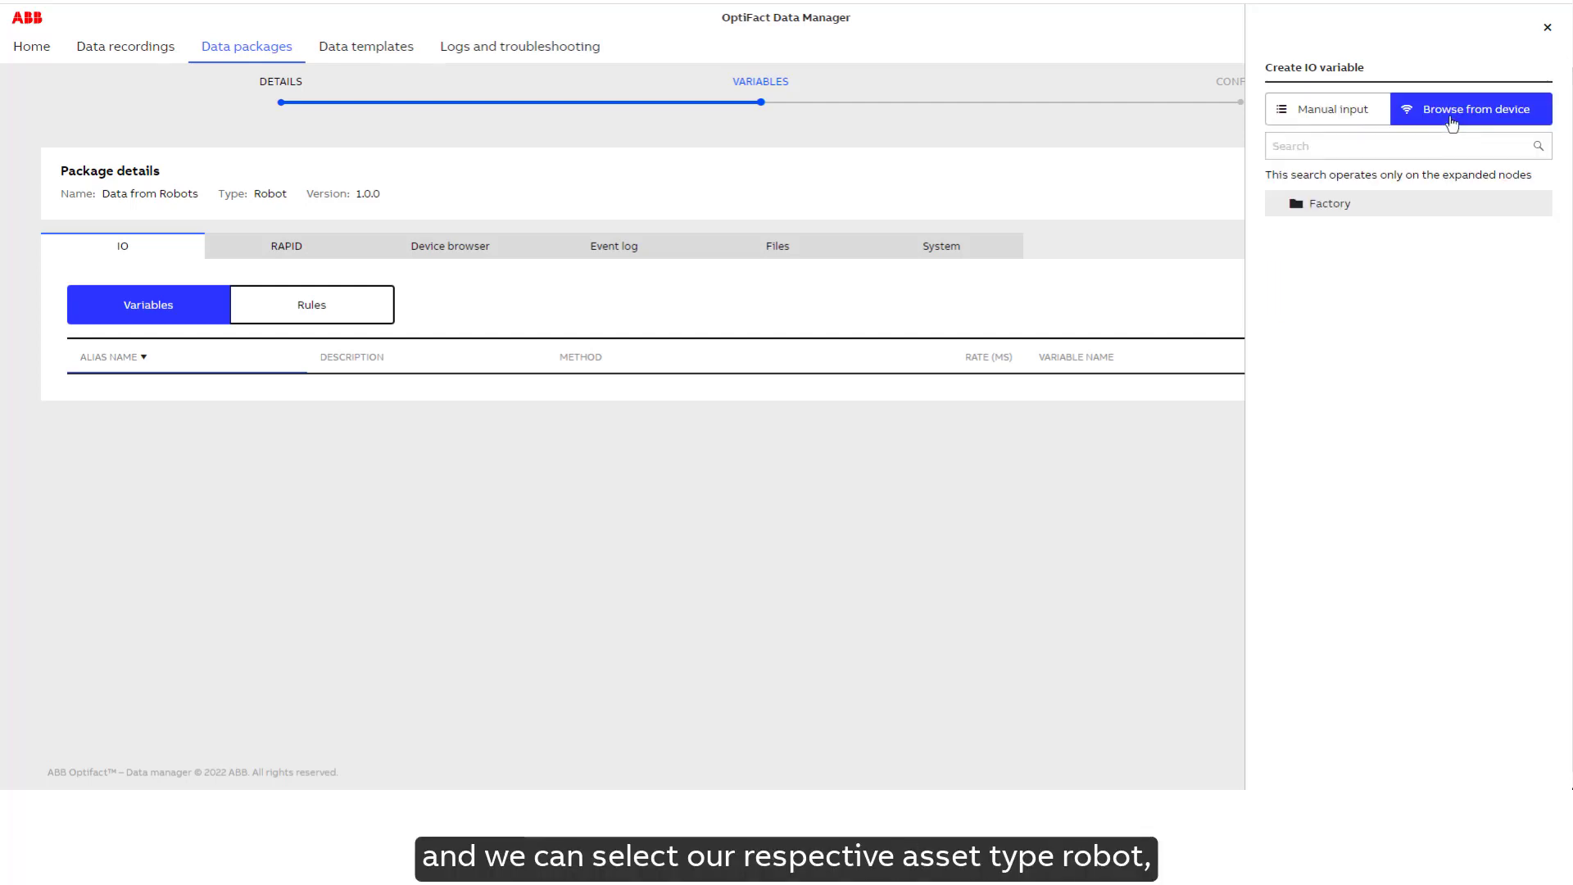
left_click(1296, 203)
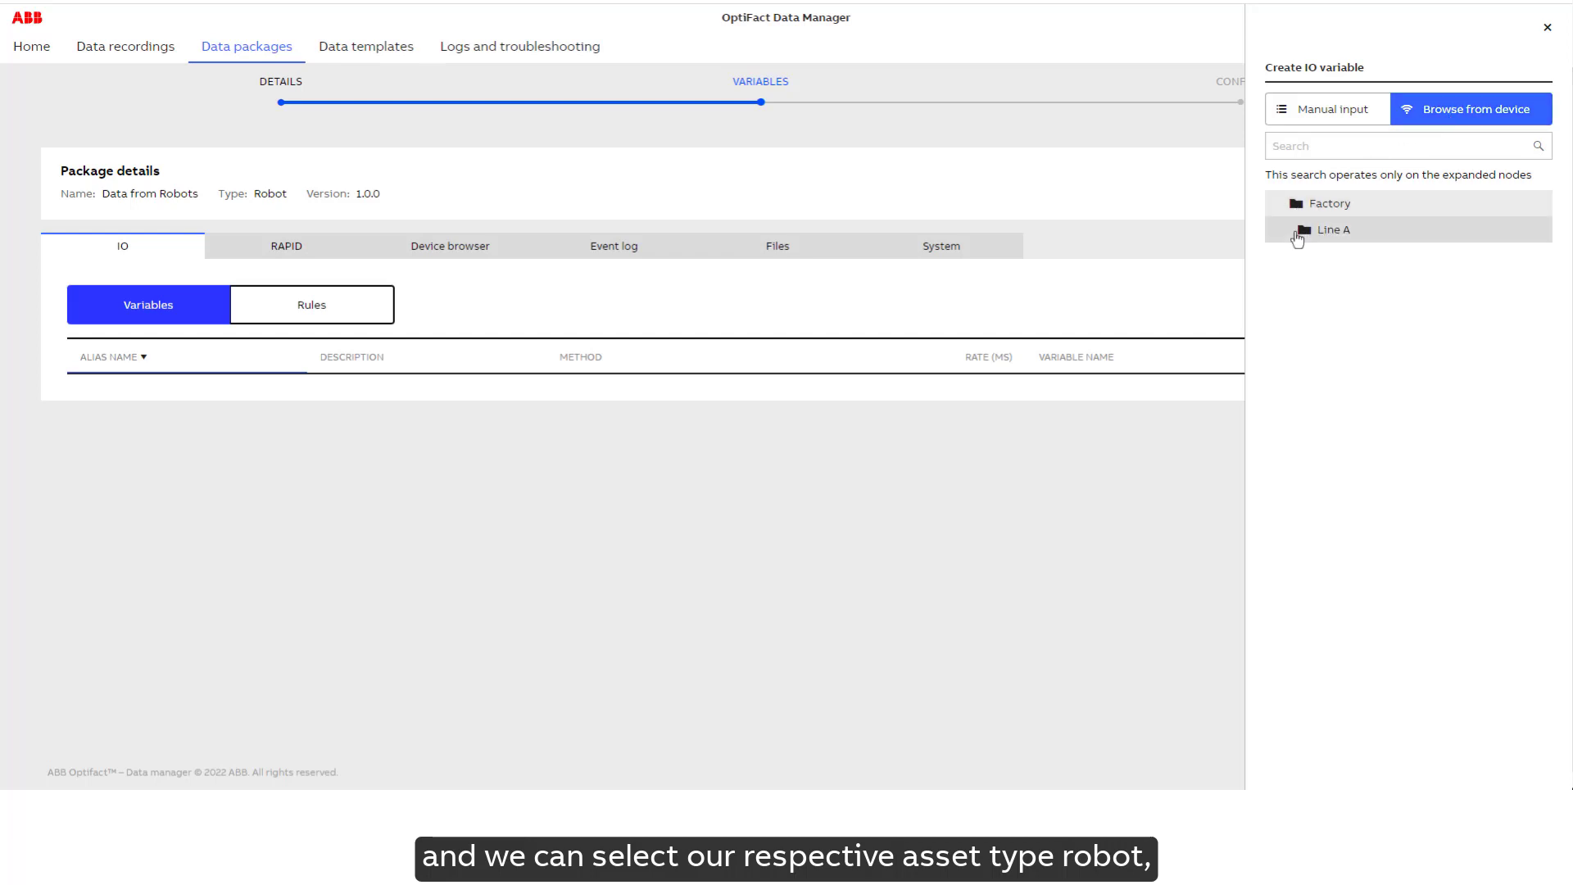
left_click(1302, 232)
left_click(1340, 261)
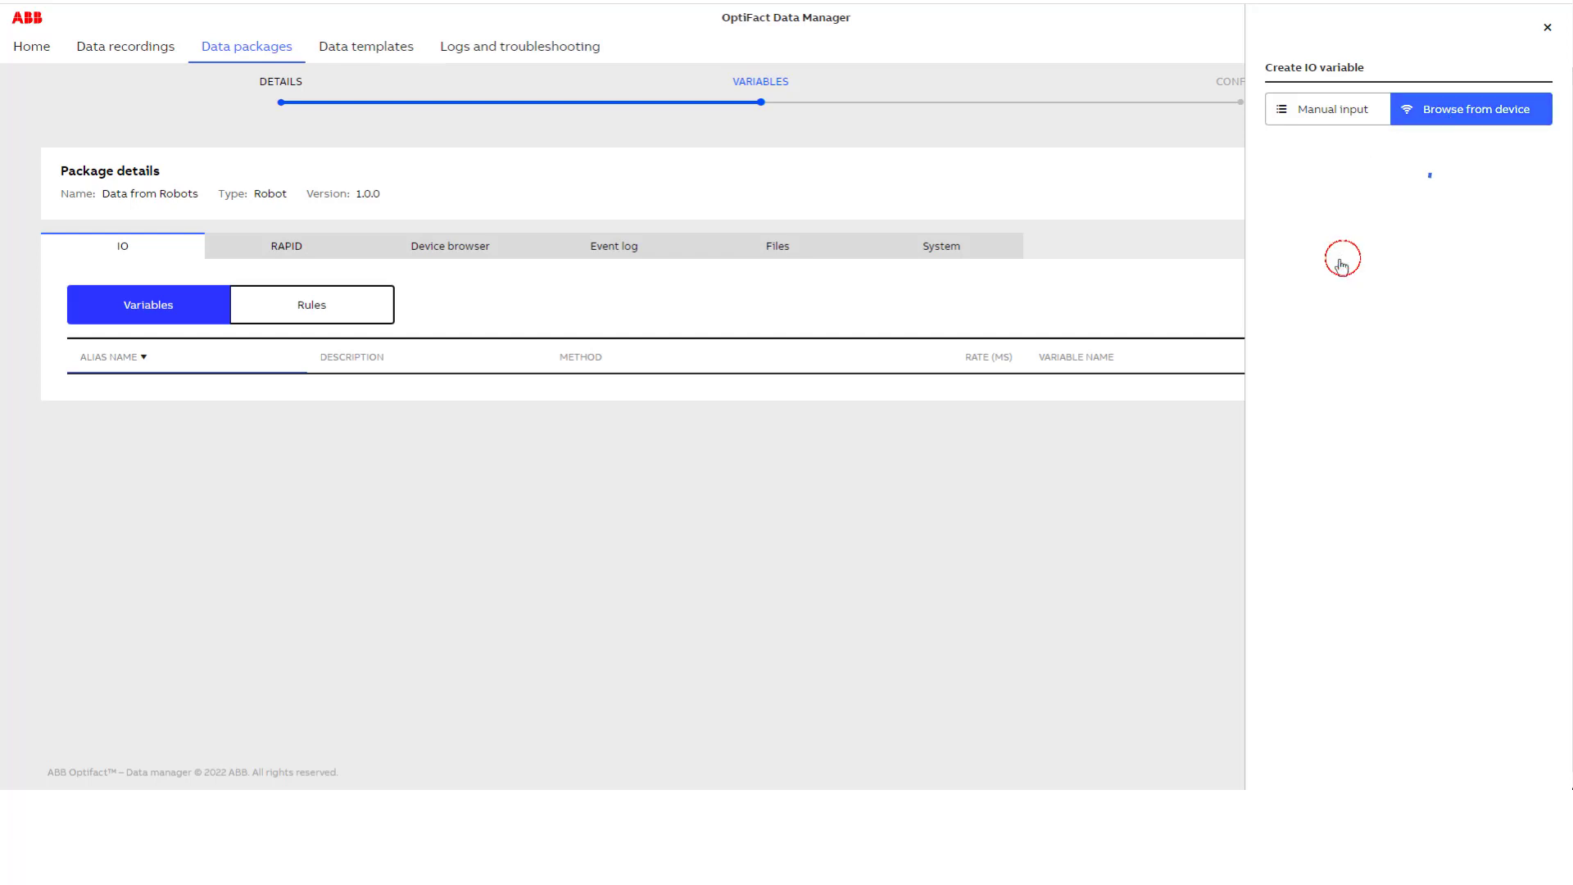
scroll(1340, 267, "down", 12)
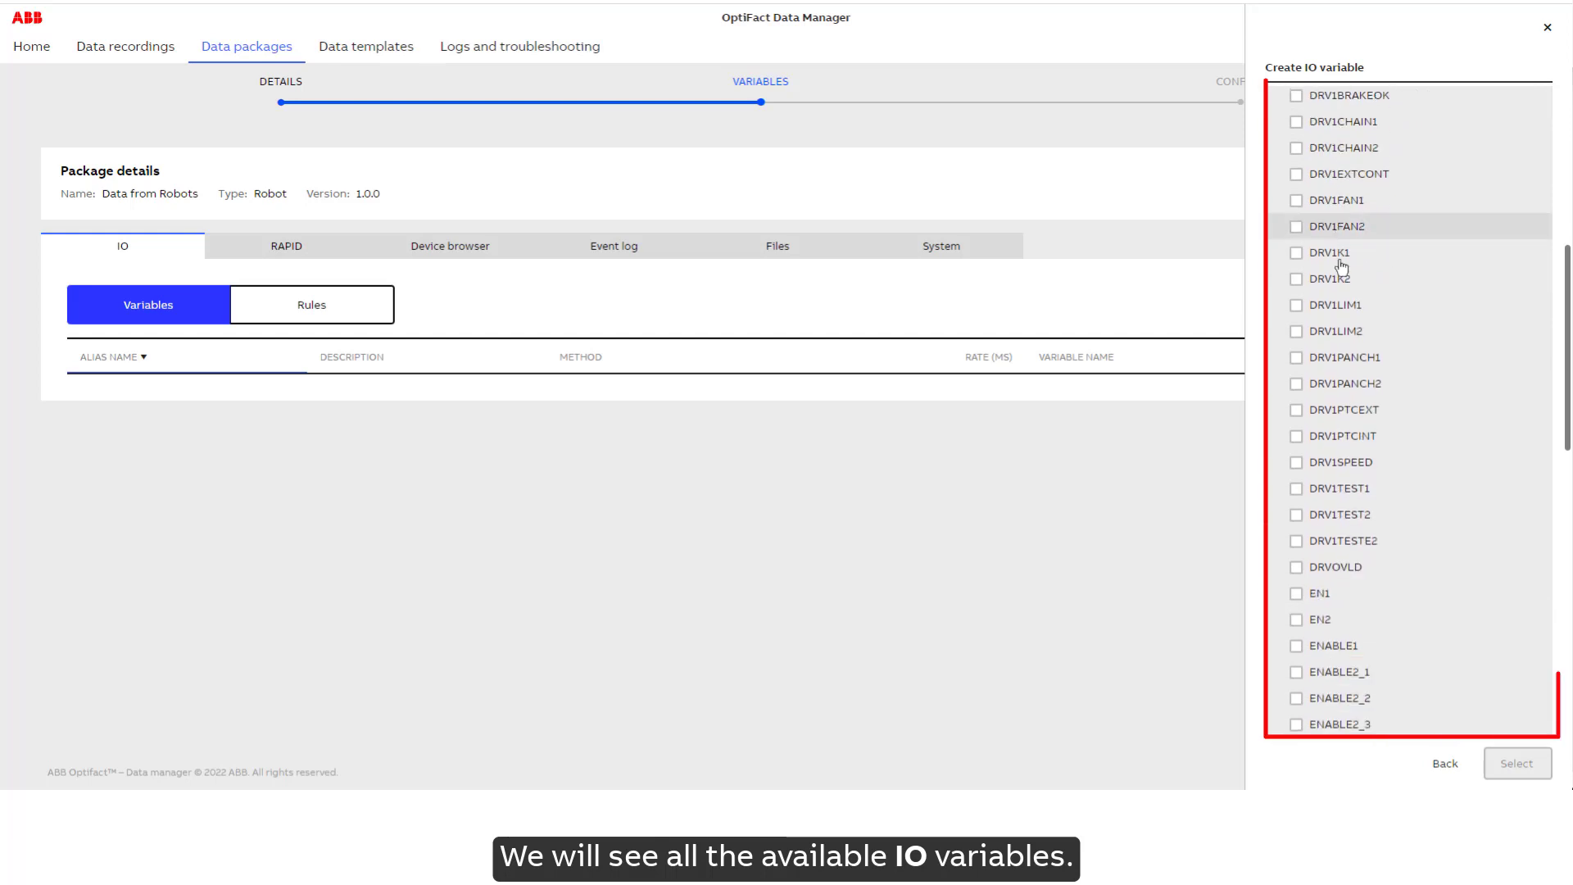
scroll(1341, 267, "down", 5)
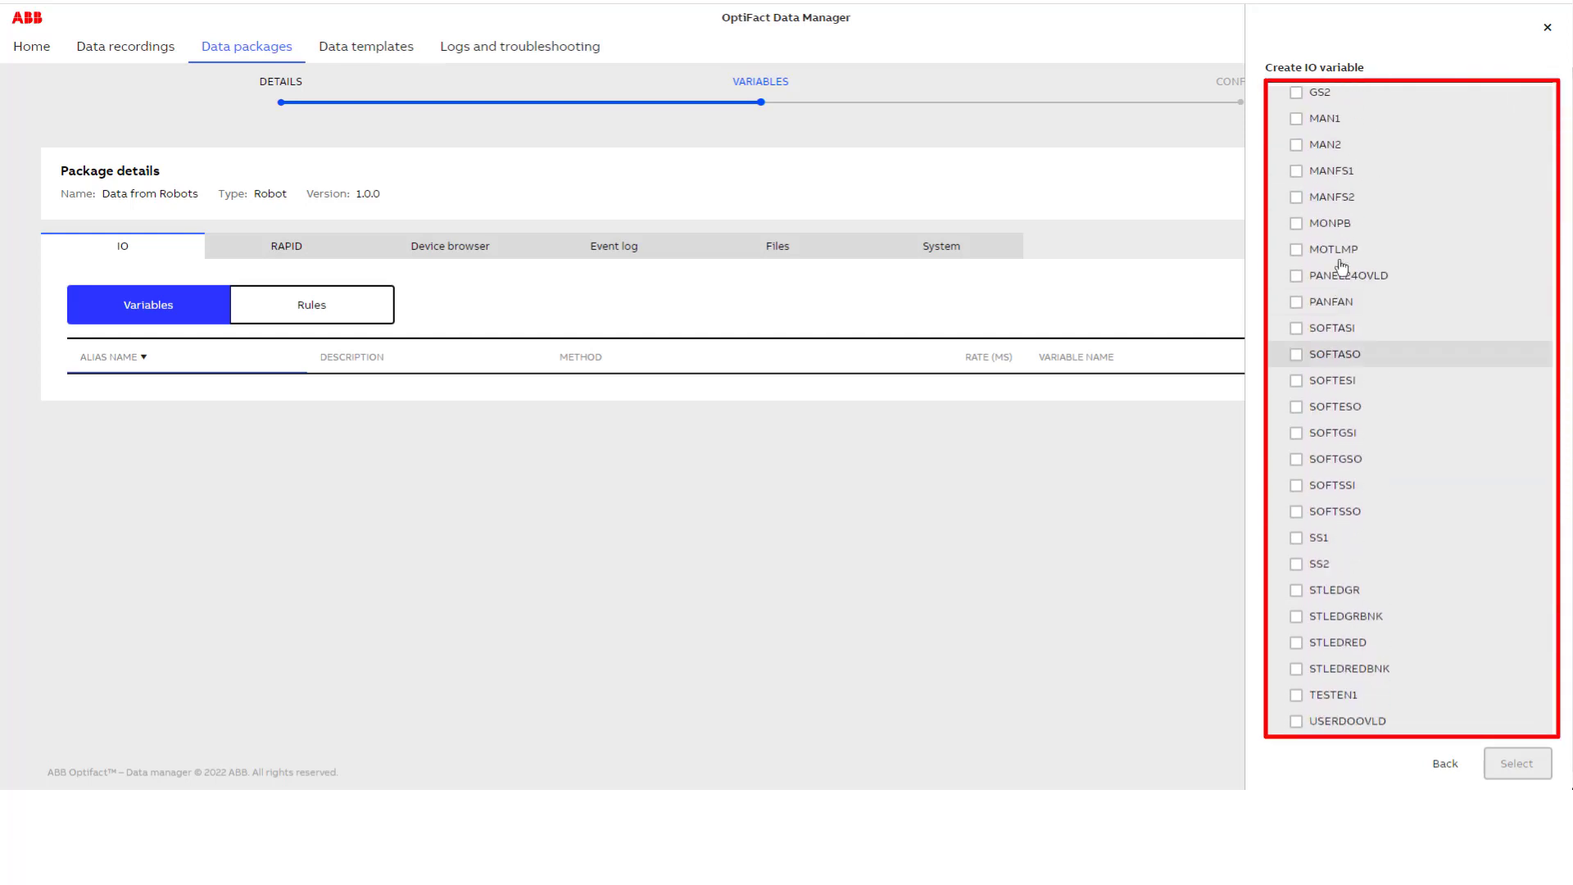
scroll(1354, 474, "up", 17)
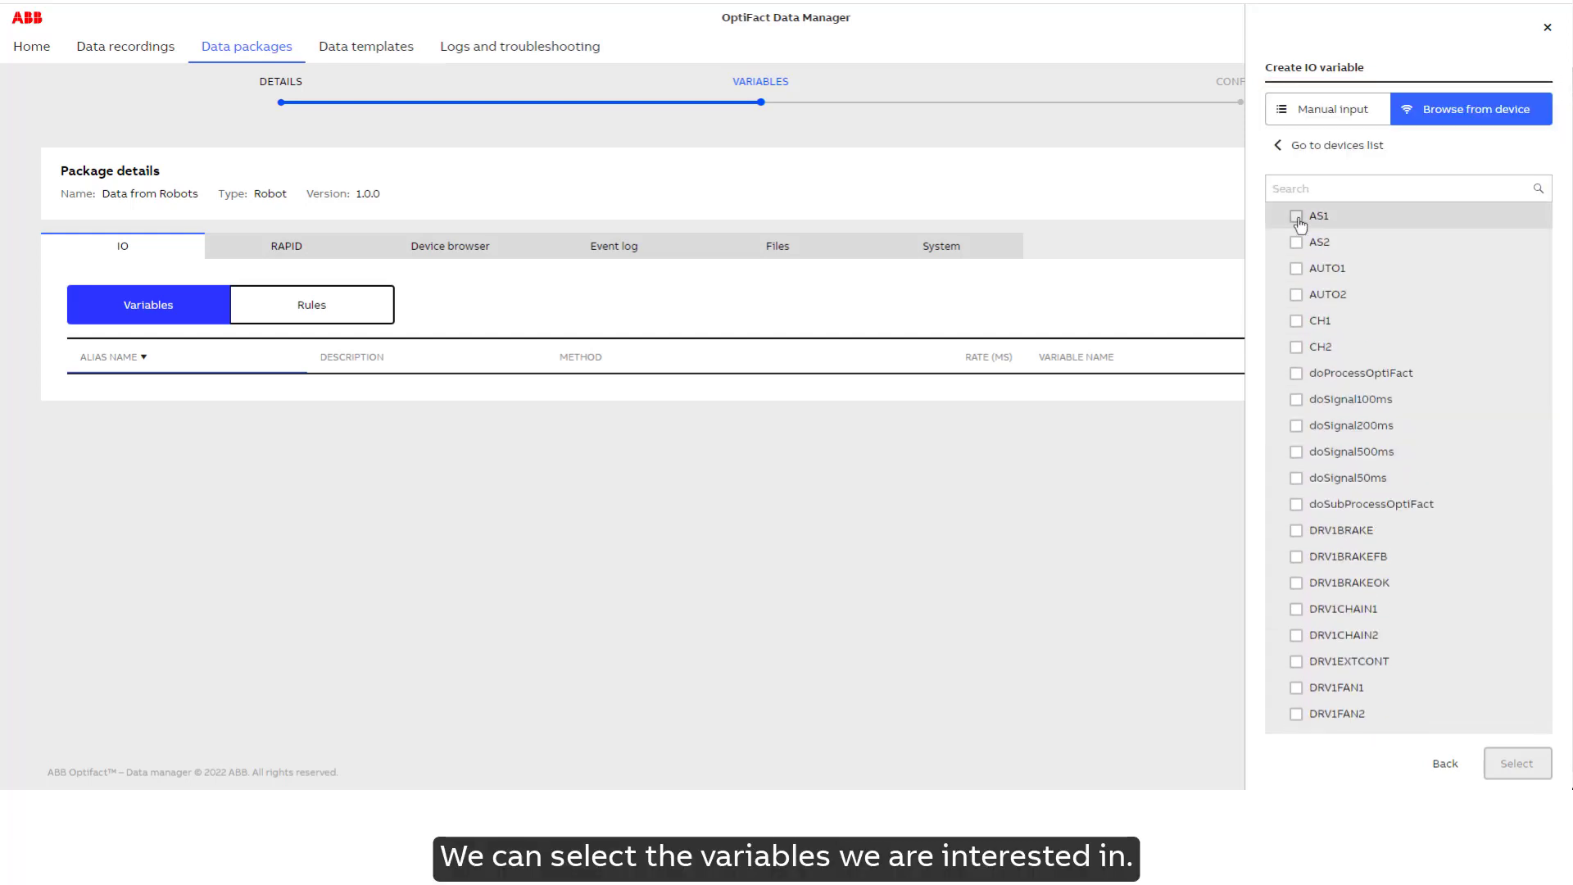
Select the IO variables AS1, AS2, doSignal500ms and MOTLMP and confirm the selection.
left_click(1297, 217)
left_click(1296, 243)
left_click(1296, 452)
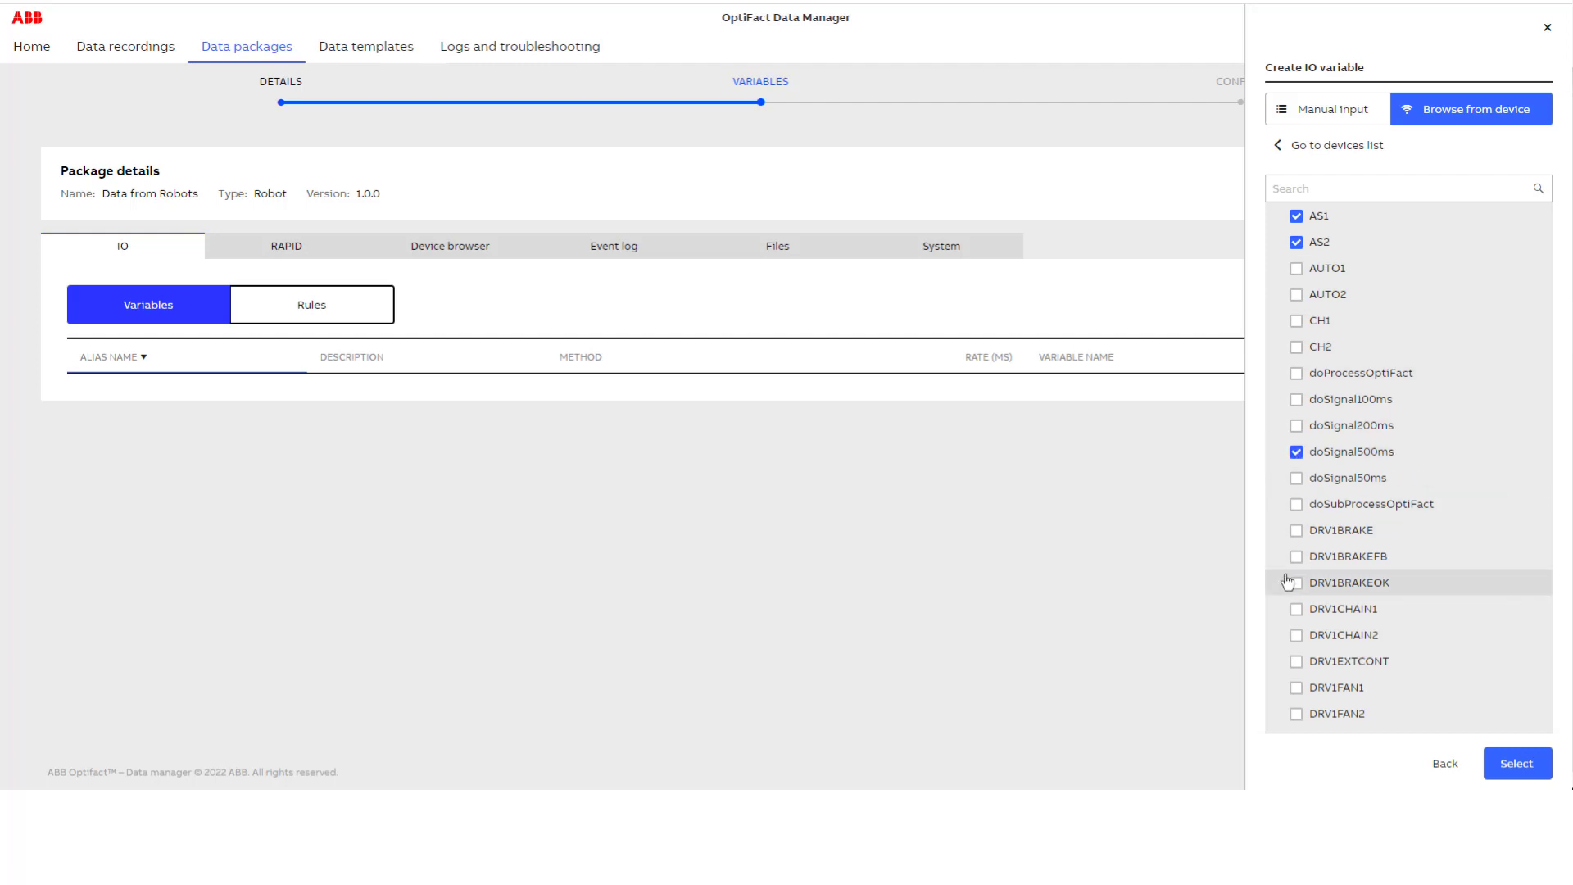
scroll(1288, 582, "down", 10)
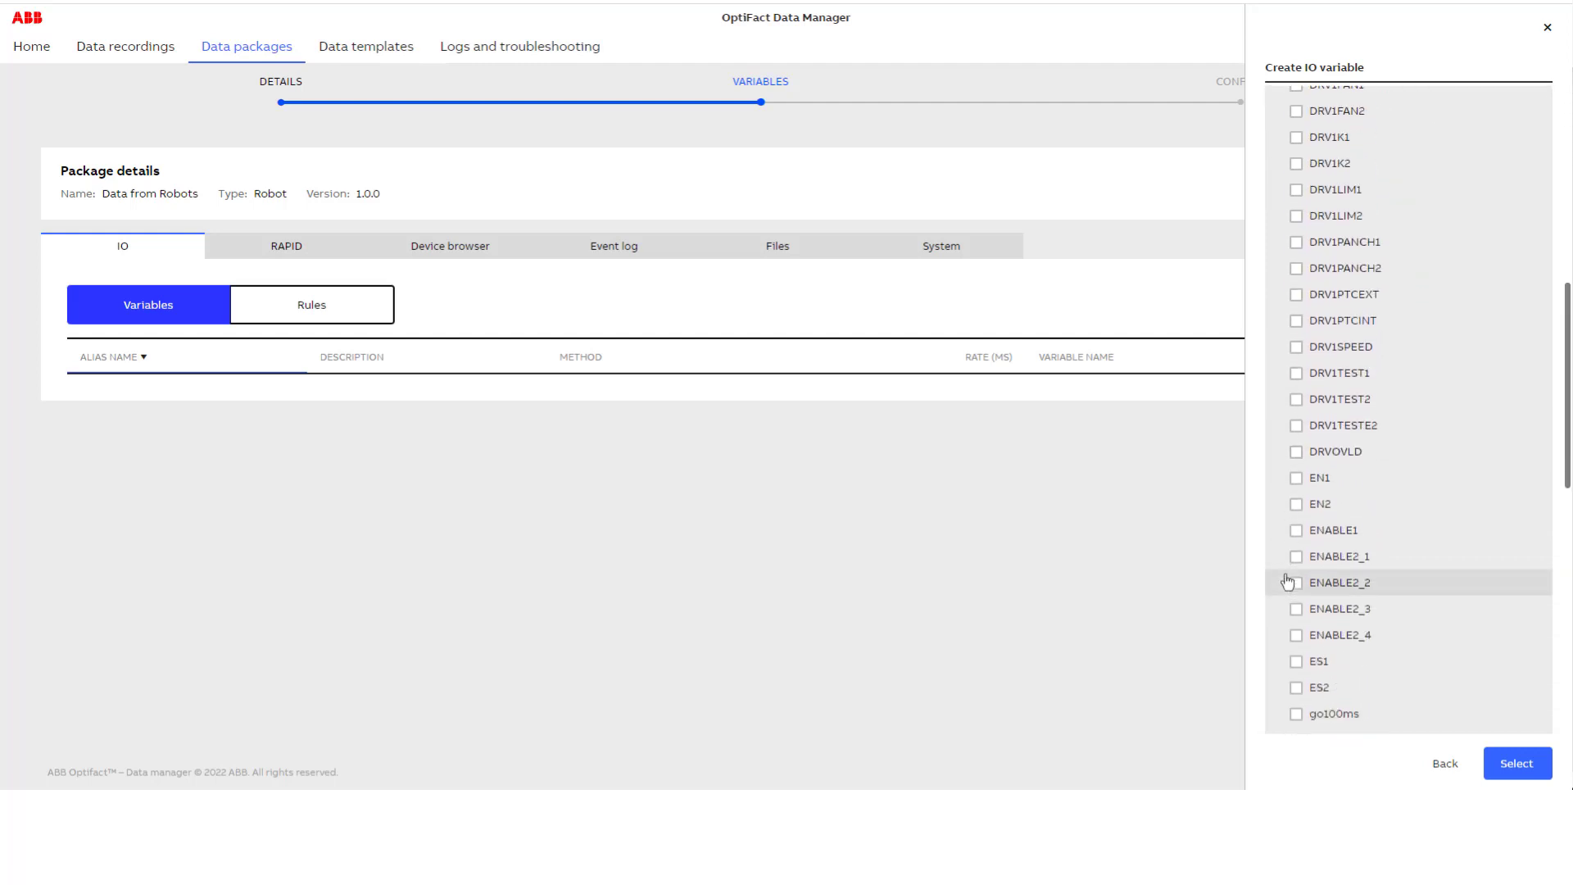
scroll(1288, 581, "down", 1)
left_click(1296, 704)
scroll(1328, 696, "down", 10)
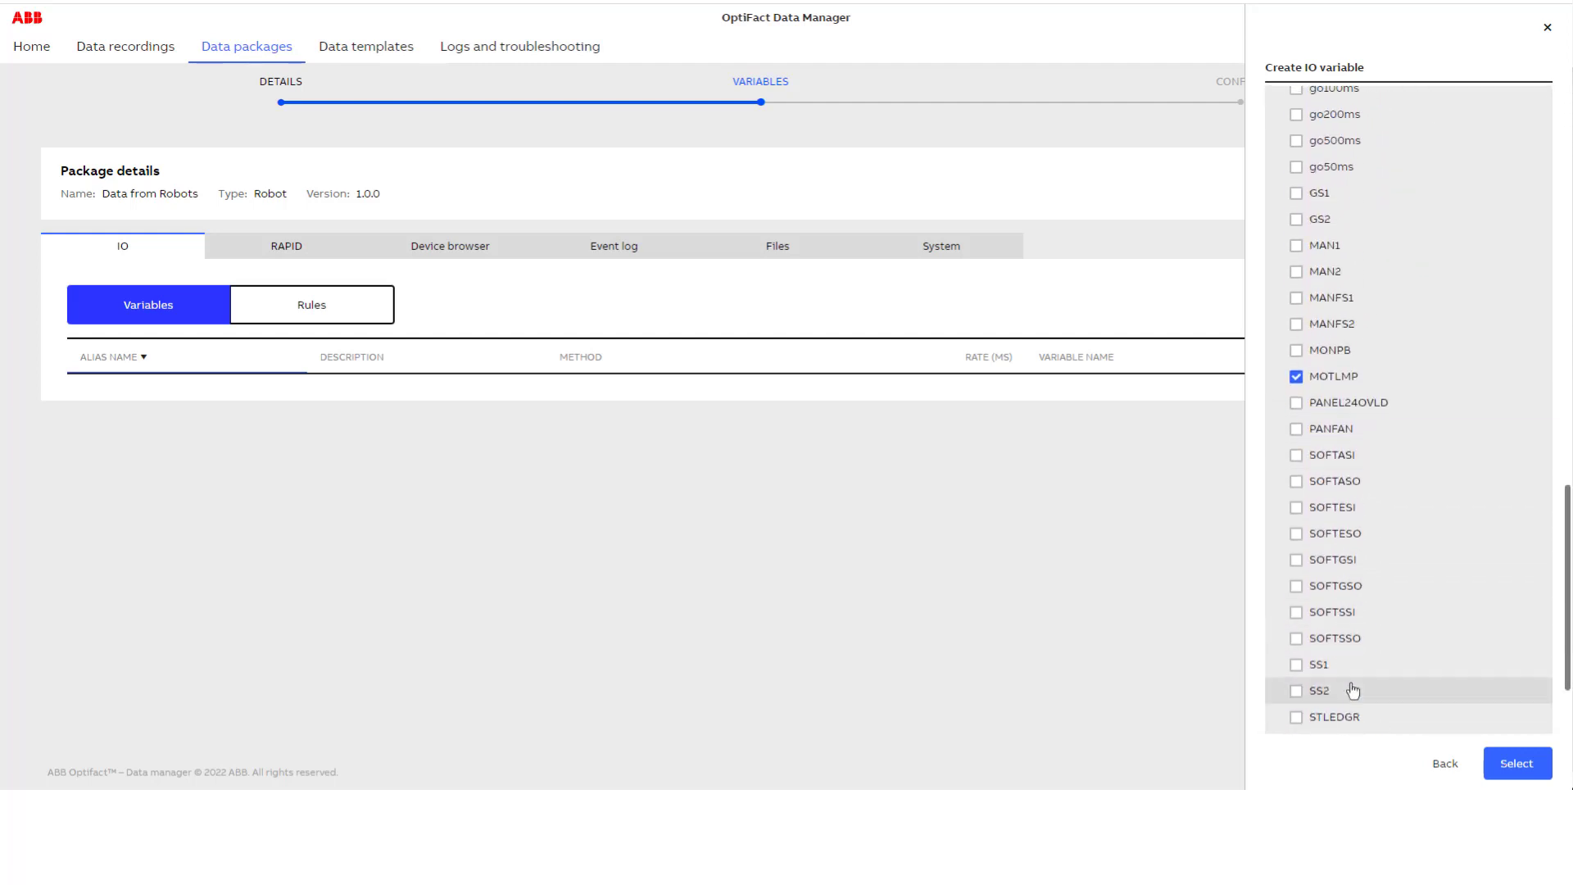
left_click(1504, 764)
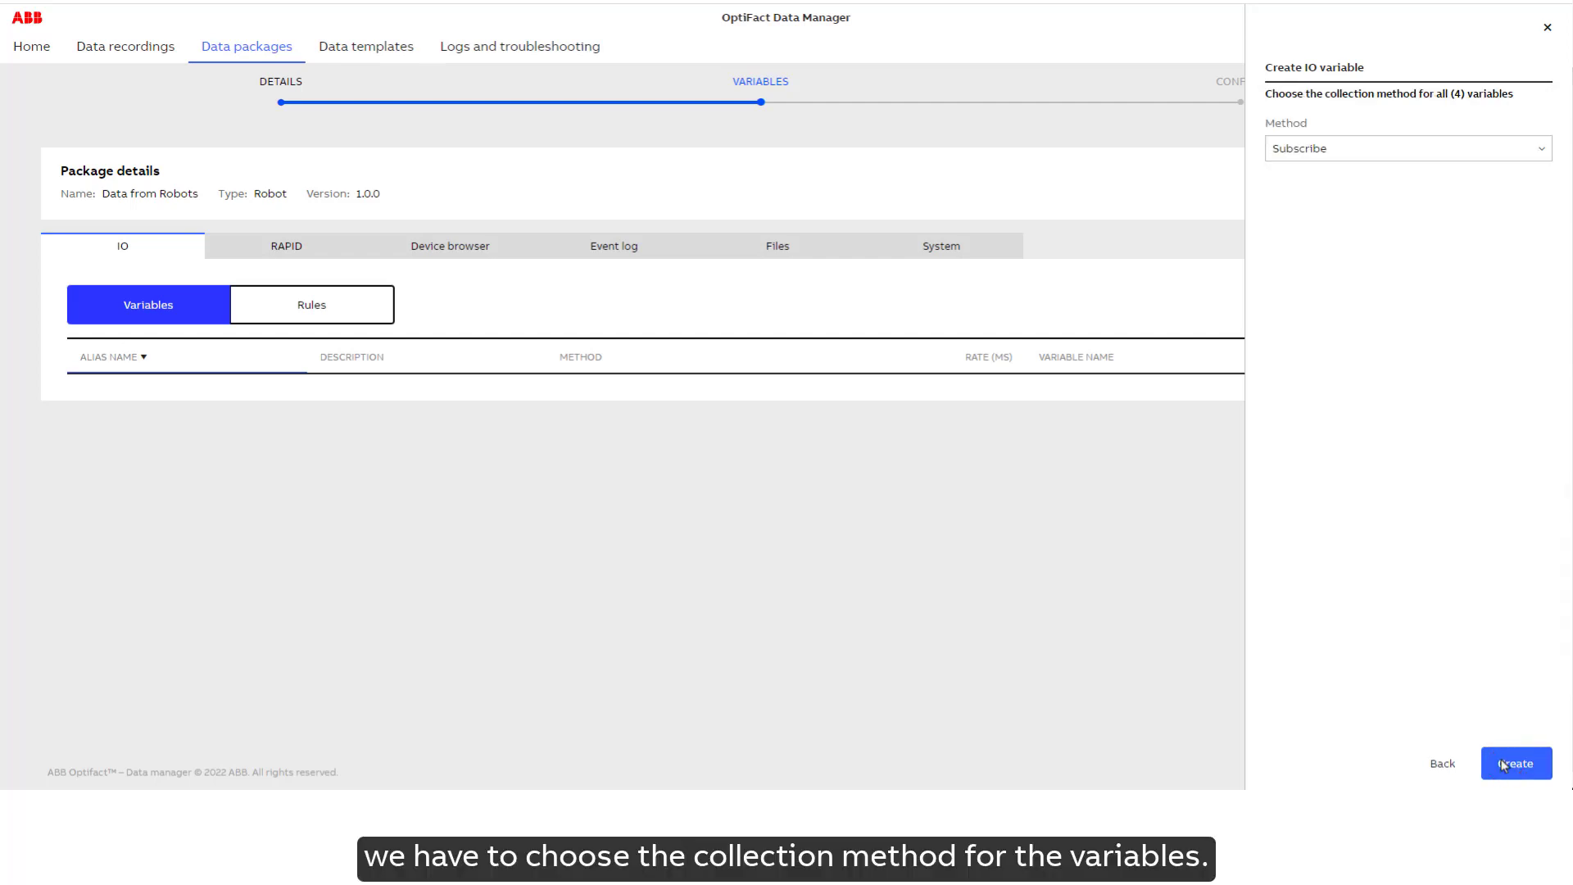
Create the selected IO variables with the Read collection method at a rate of 3600000 ms.
left_click(1446, 159)
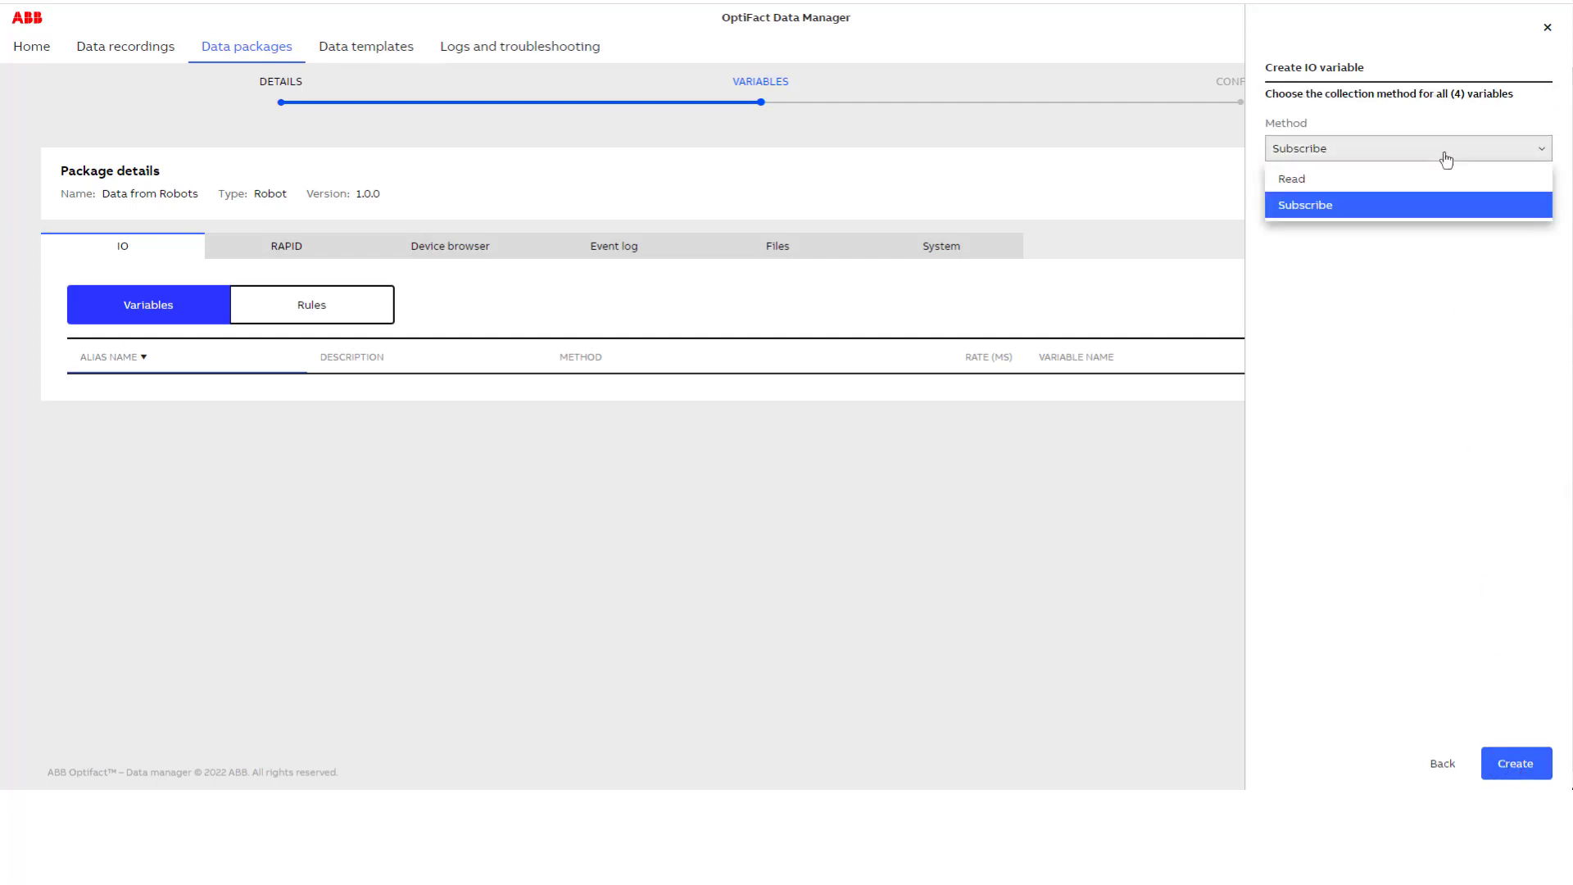
left_click(1378, 179)
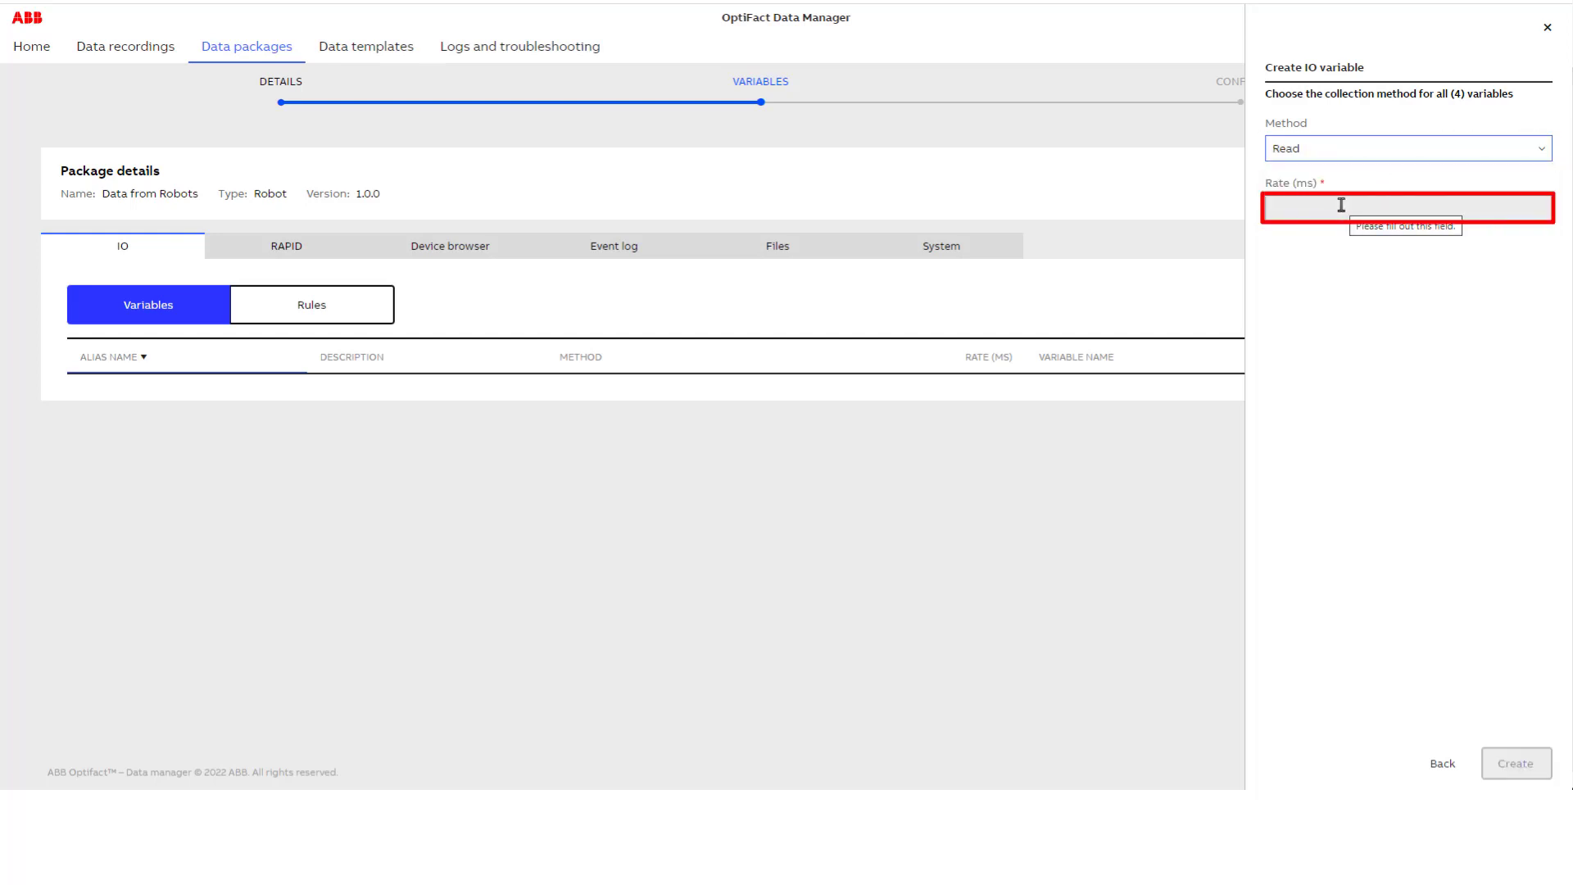
left_click(1341, 205)
type("3600000")
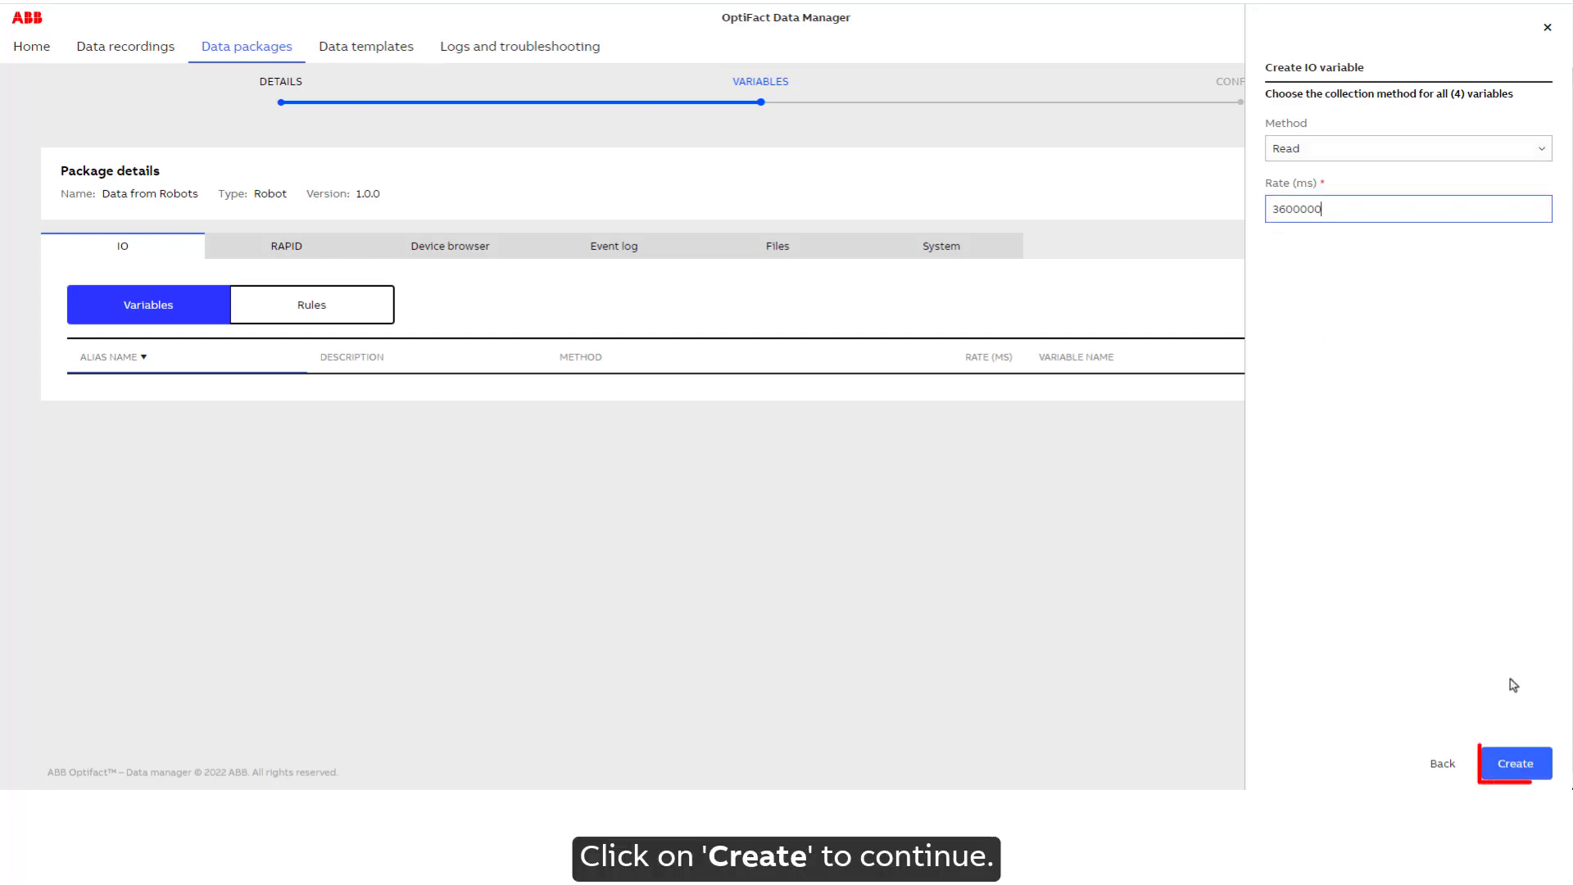
left_click(1514, 766)
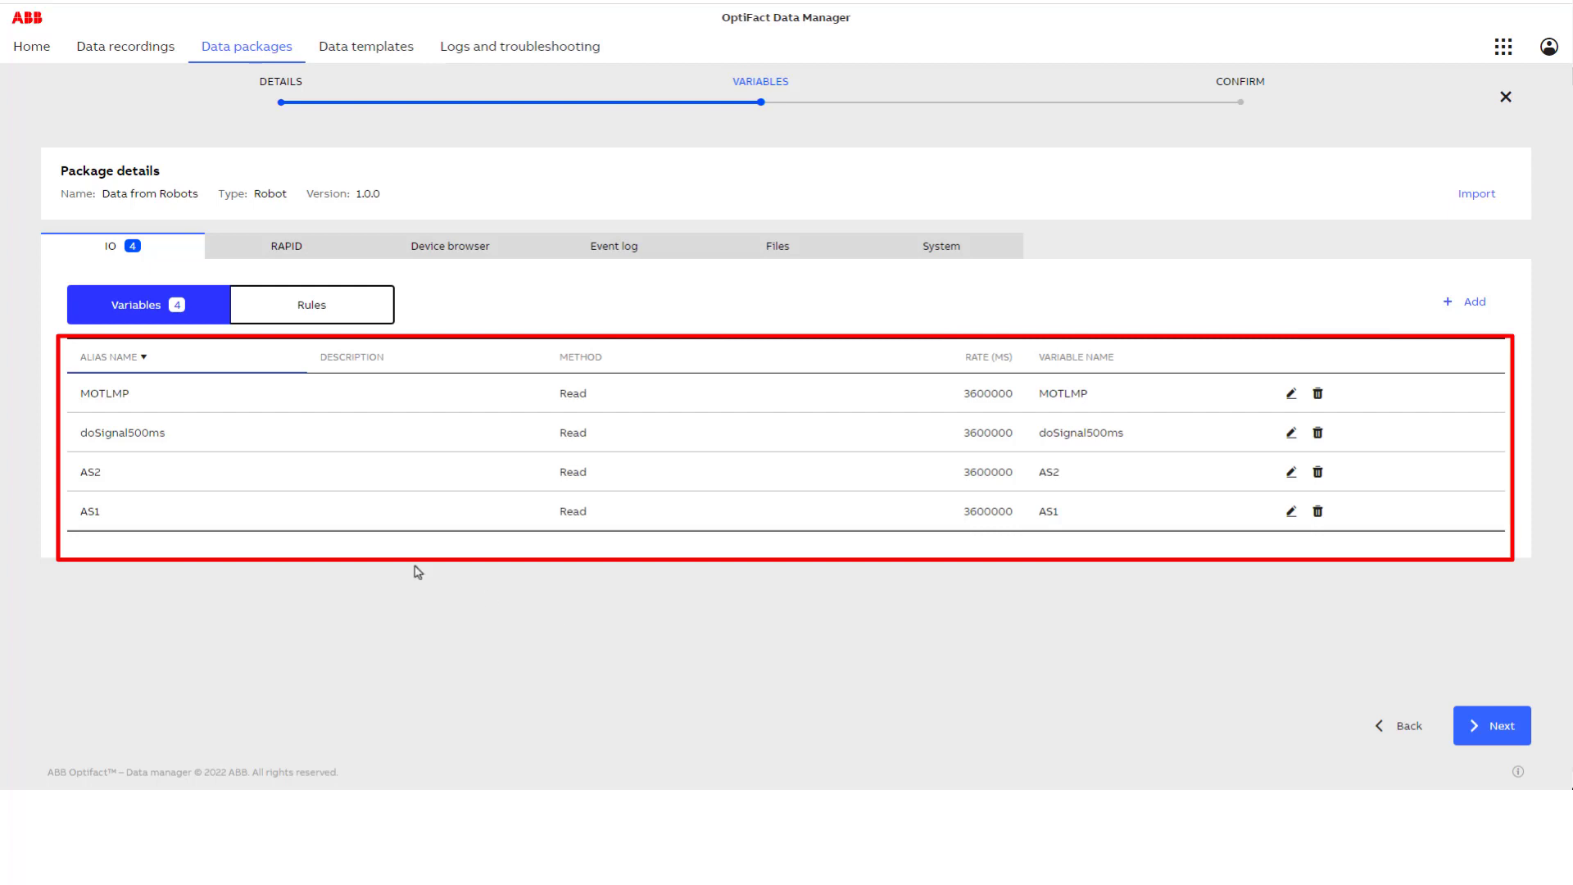
Start adding RAPID variables by browsing from Spot Welding Robot 01 in Factory, Line A.
left_click(1448, 302)
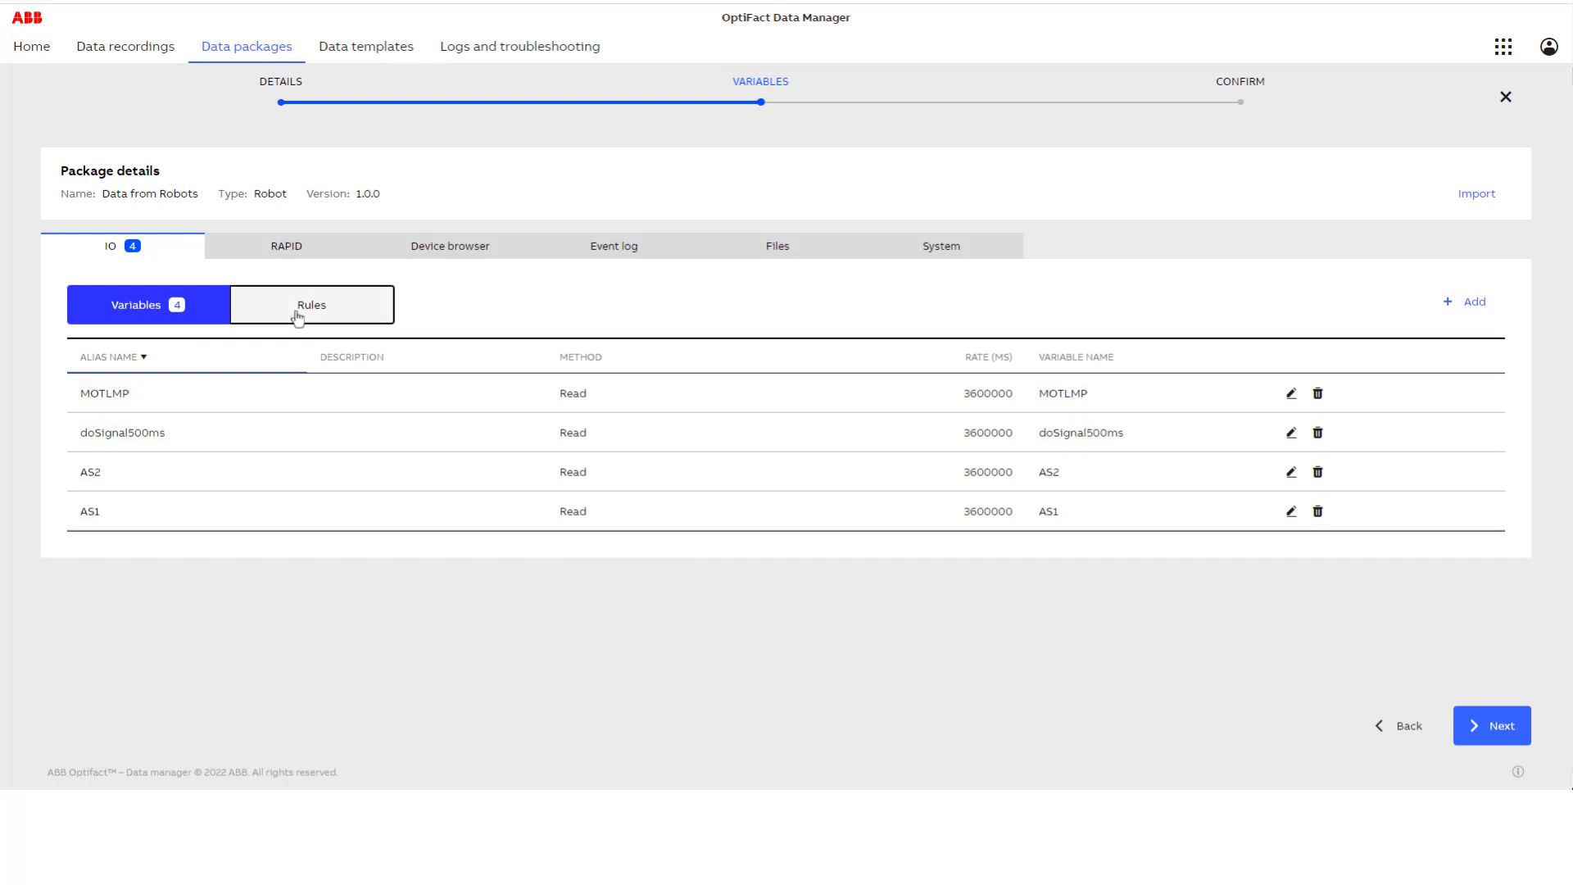
left_click(287, 251)
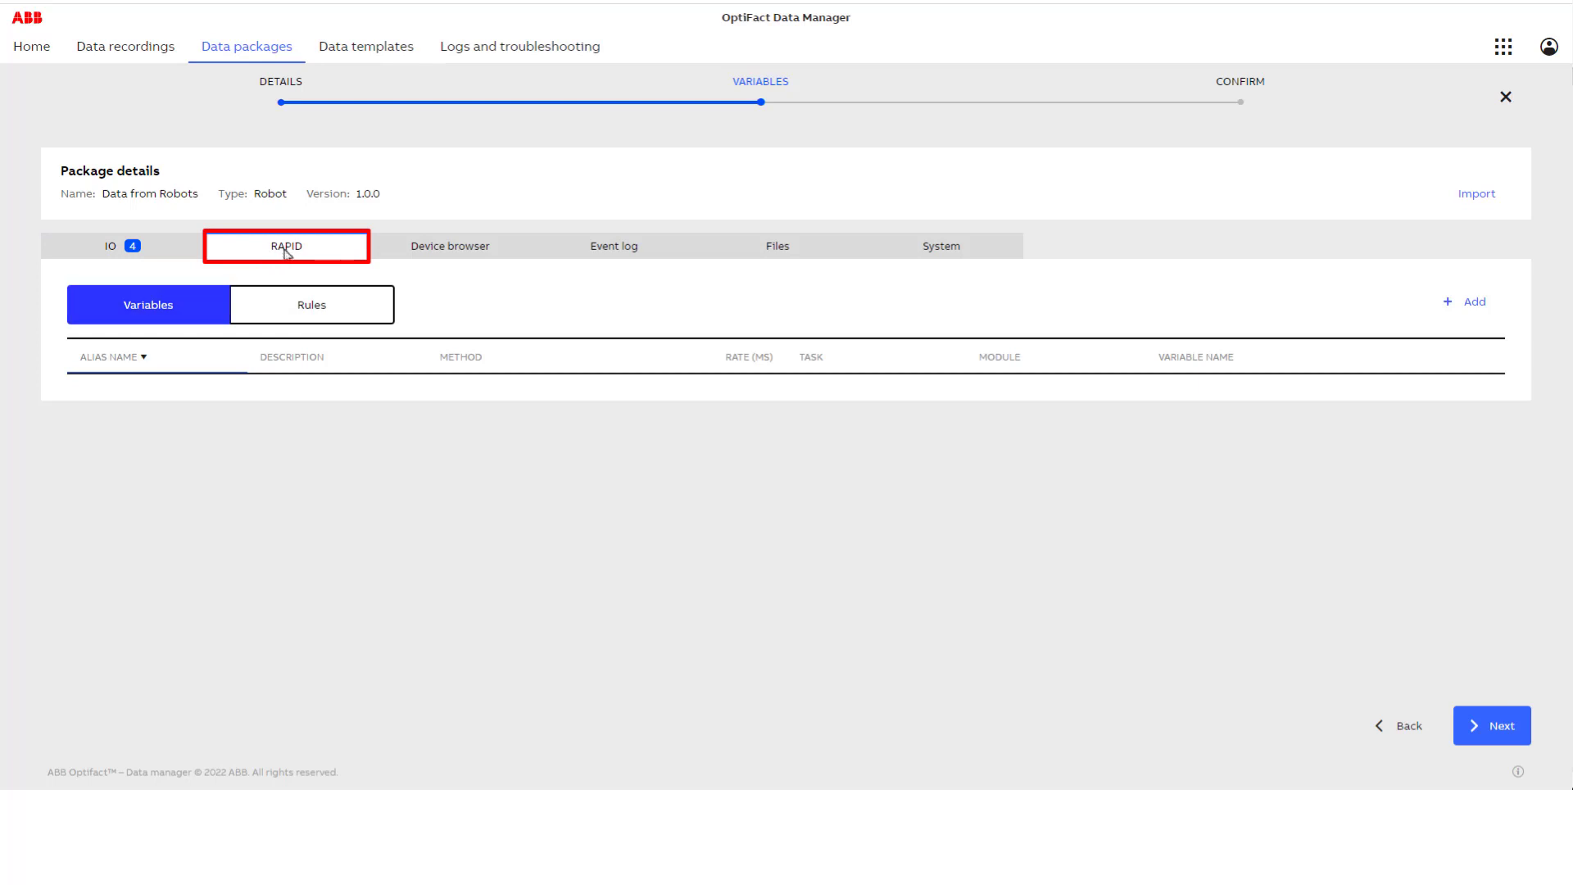
left_click(1475, 303)
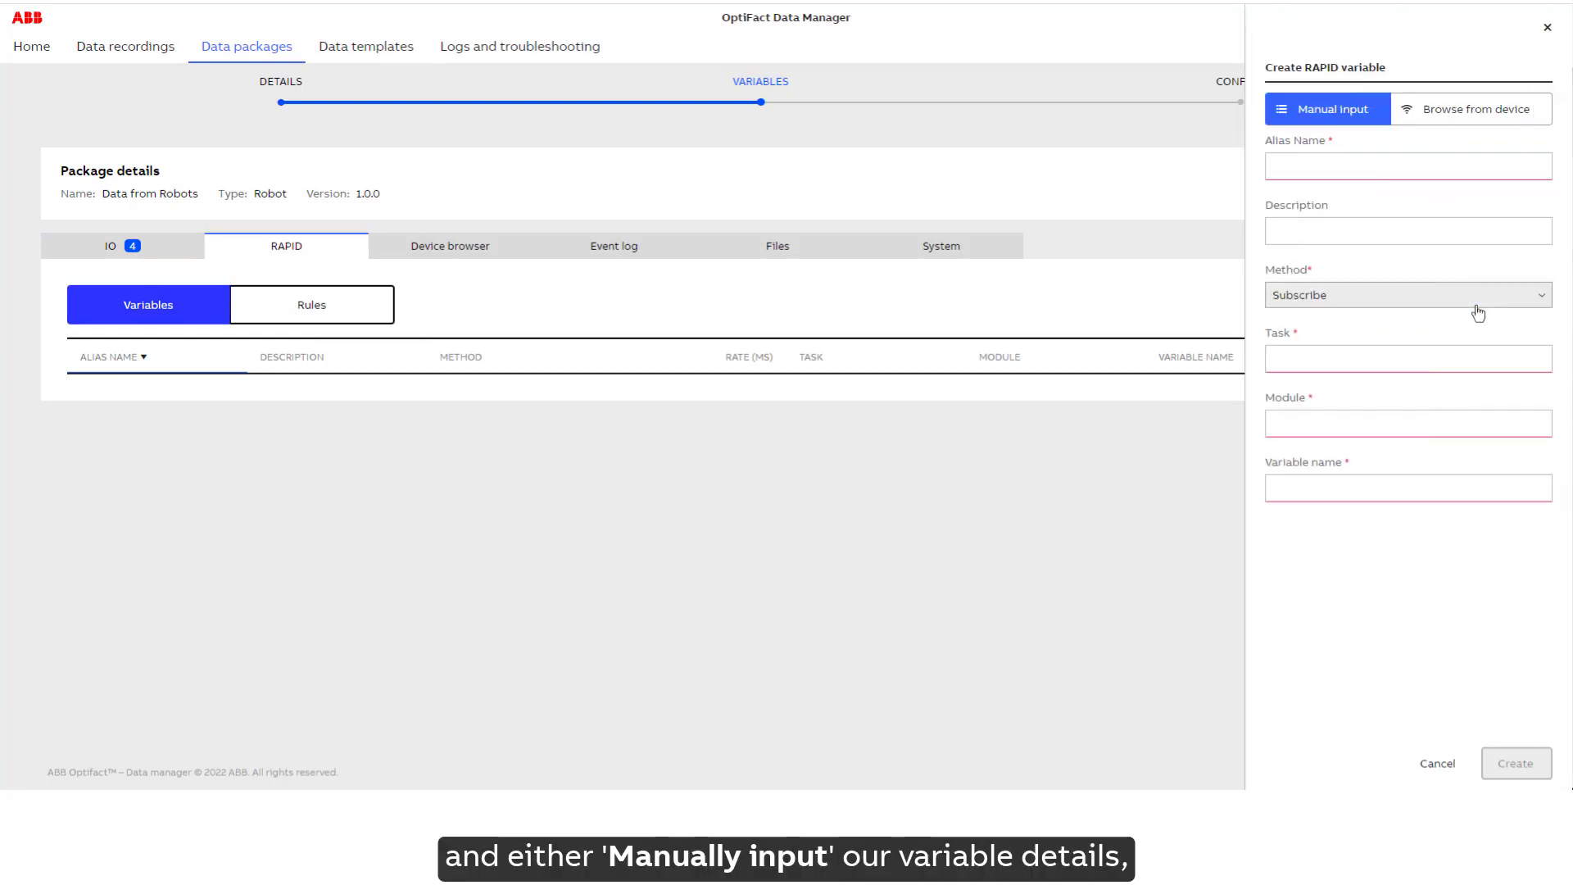
left_click(1474, 116)
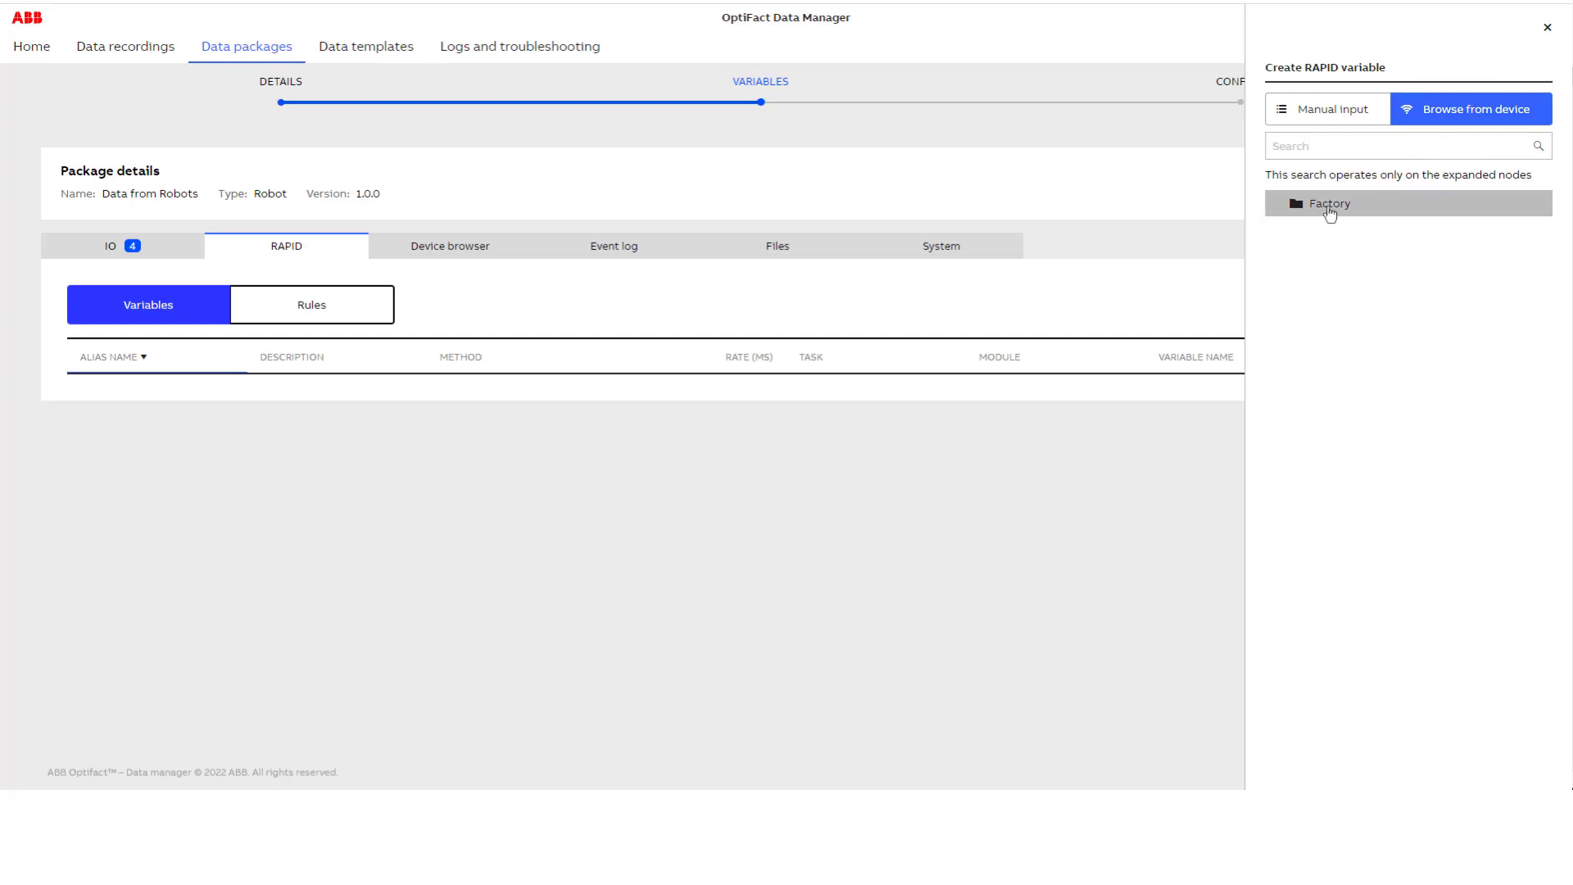
left_click(1327, 209)
left_click(1333, 232)
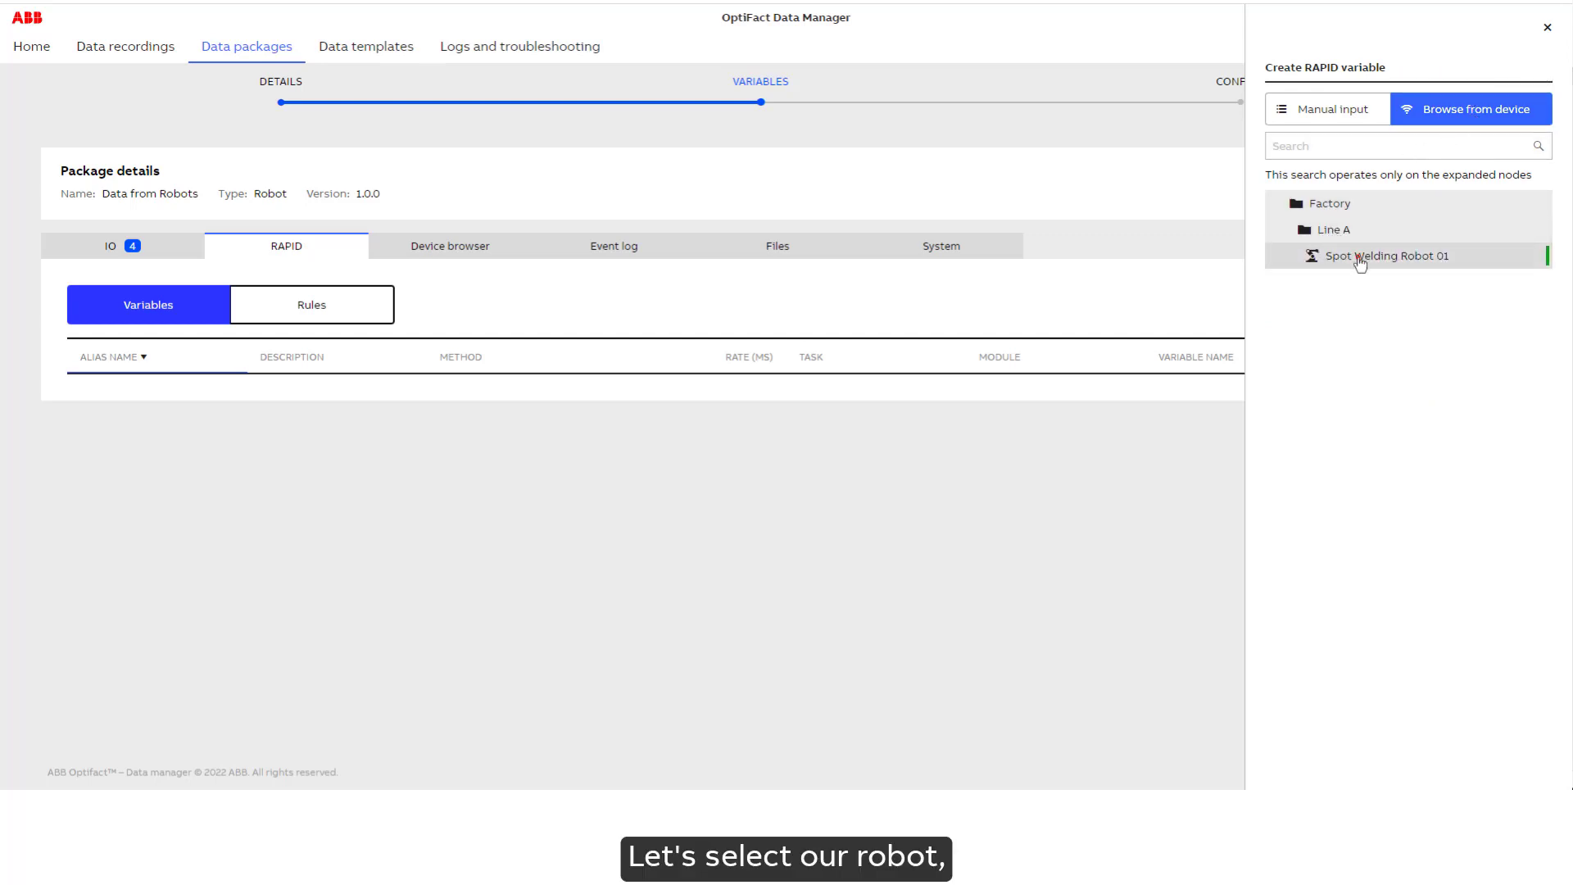
left_click(1357, 257)
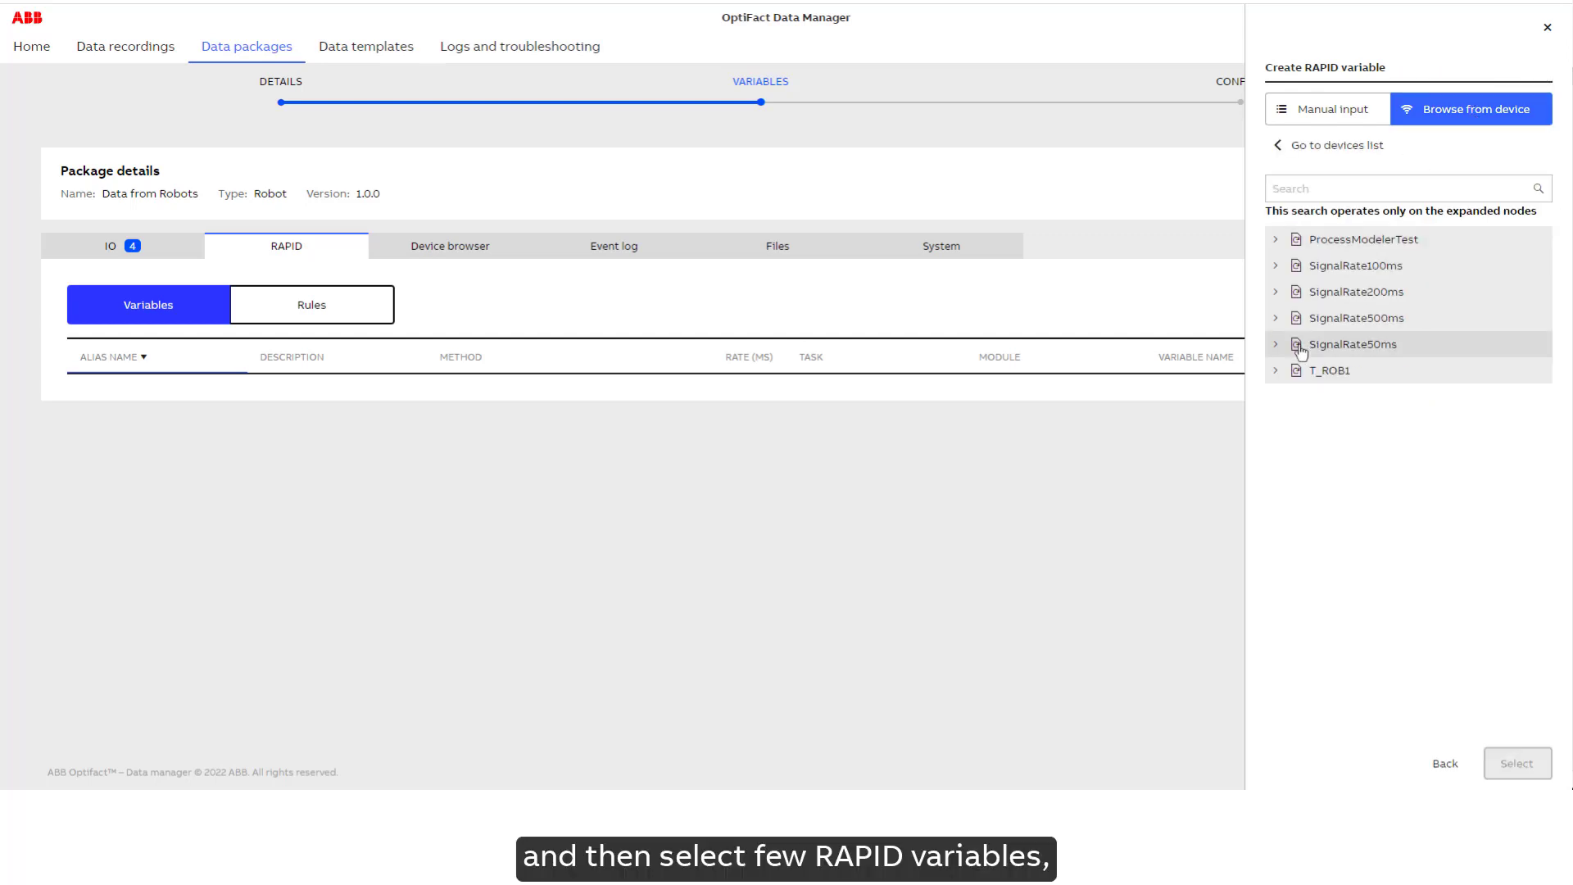
Select the RAPID variables reg1 and reg2 from the user module of the SignalRate500ms task.
left_click(1277, 320)
left_click(1283, 449)
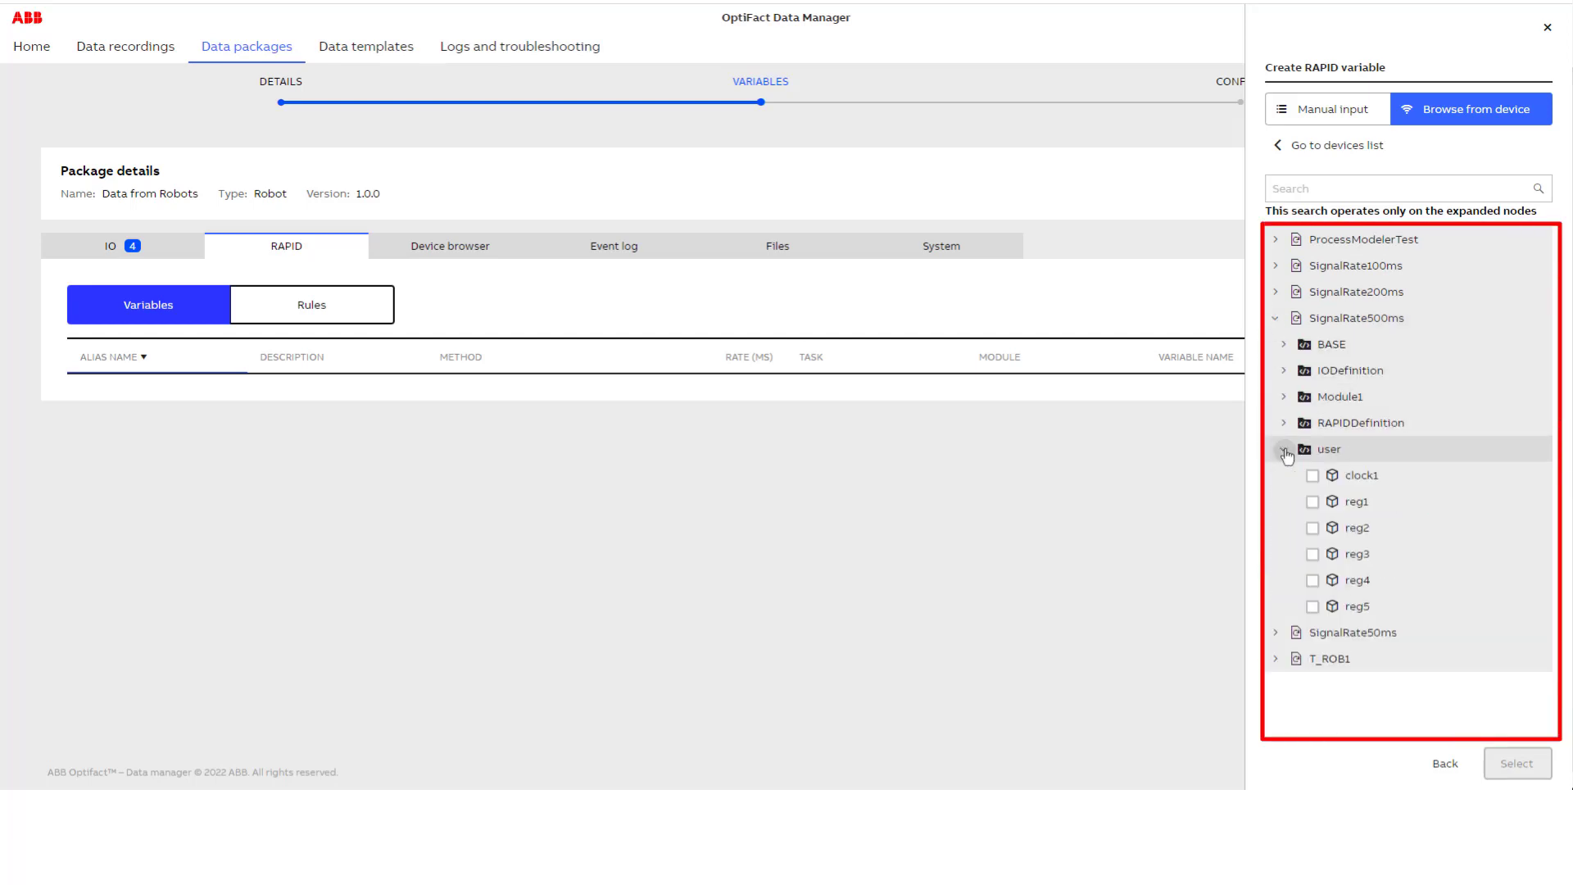
left_click(1312, 501)
left_click(1313, 527)
left_click(1282, 449)
Select the RAPID variables reg1, reg2, reg3 and reg4 from the user module of the T_ROB1 task.
left_click(1276, 501)
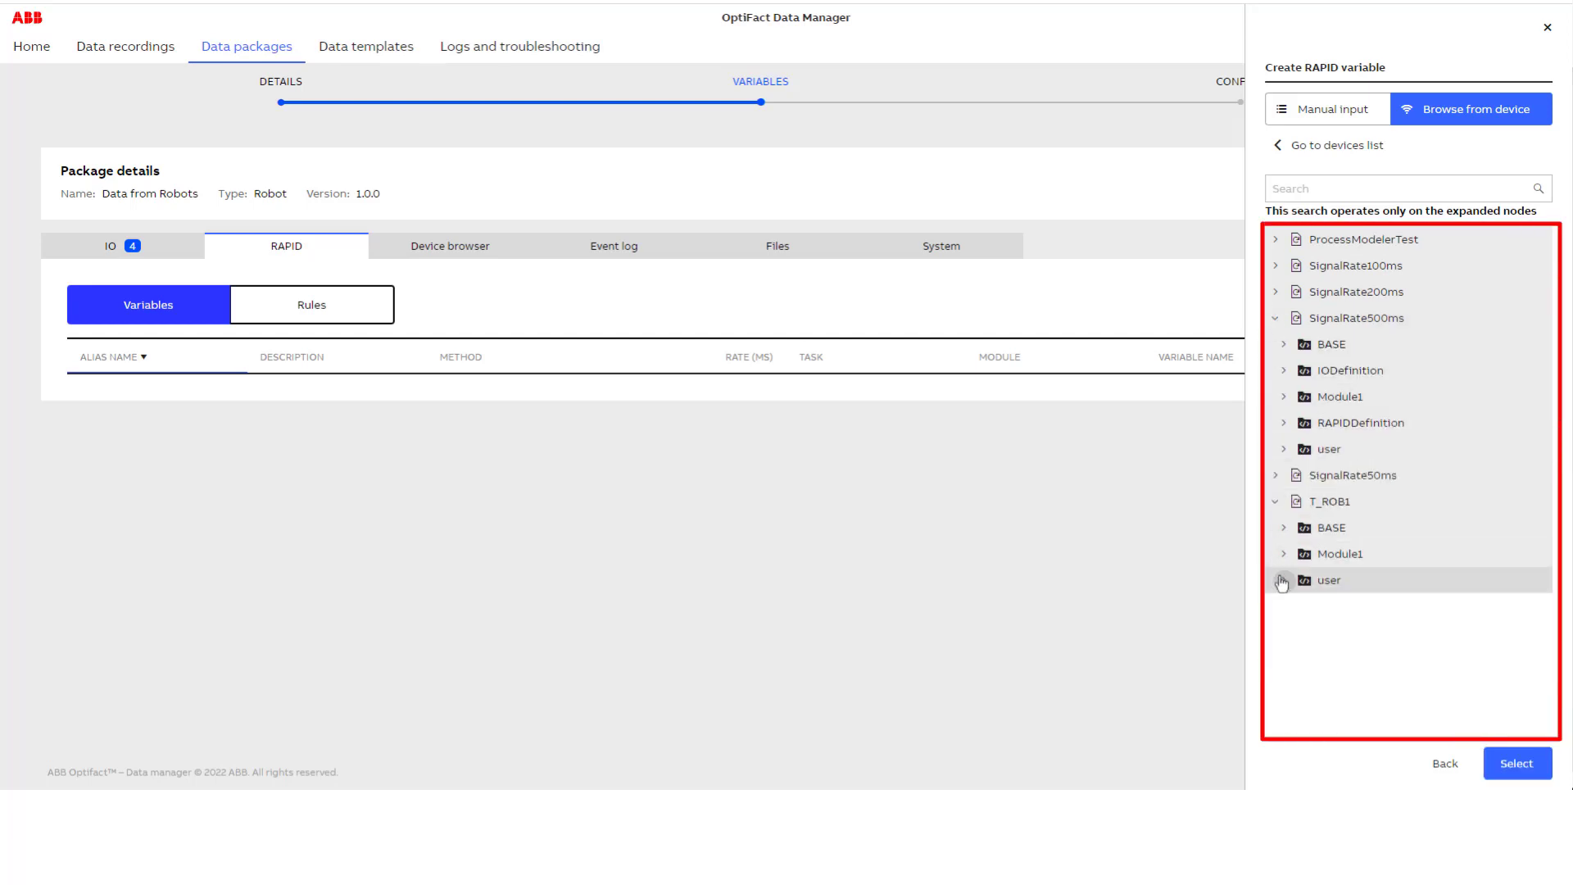
left_click(1283, 580)
left_click(1312, 615)
left_click(1313, 642)
left_click(1313, 667)
left_click(1312, 694)
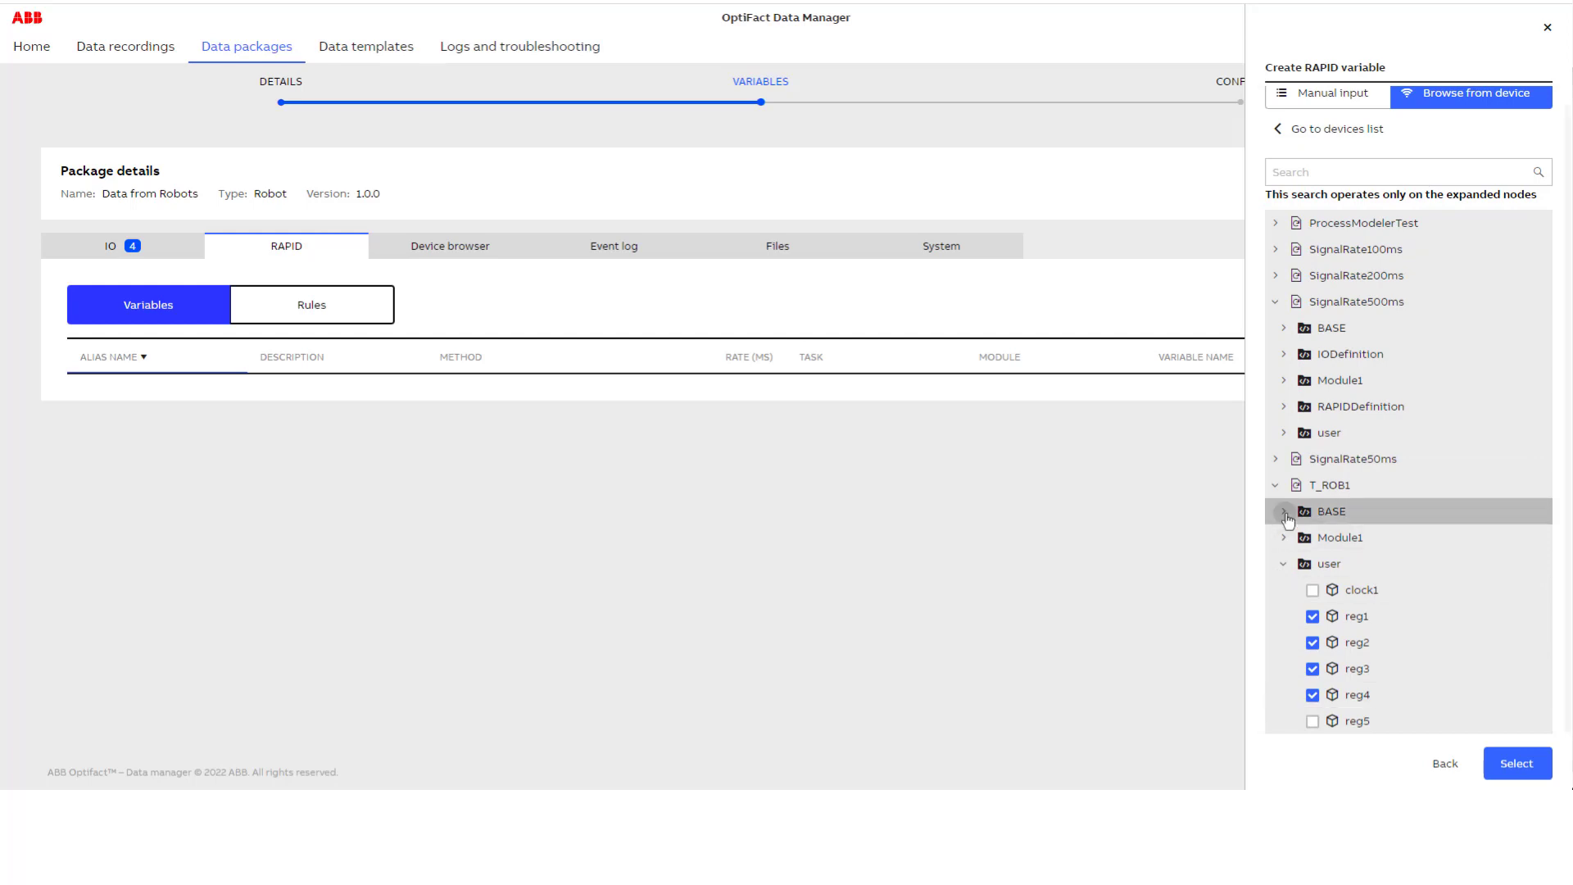
Add a variable from the T_ROB1 task's other modules and confirm the RAPID variable selection.
left_click(1284, 511)
left_click(1284, 537)
left_click(1313, 564)
left_click(1313, 590)
left_click(1516, 763)
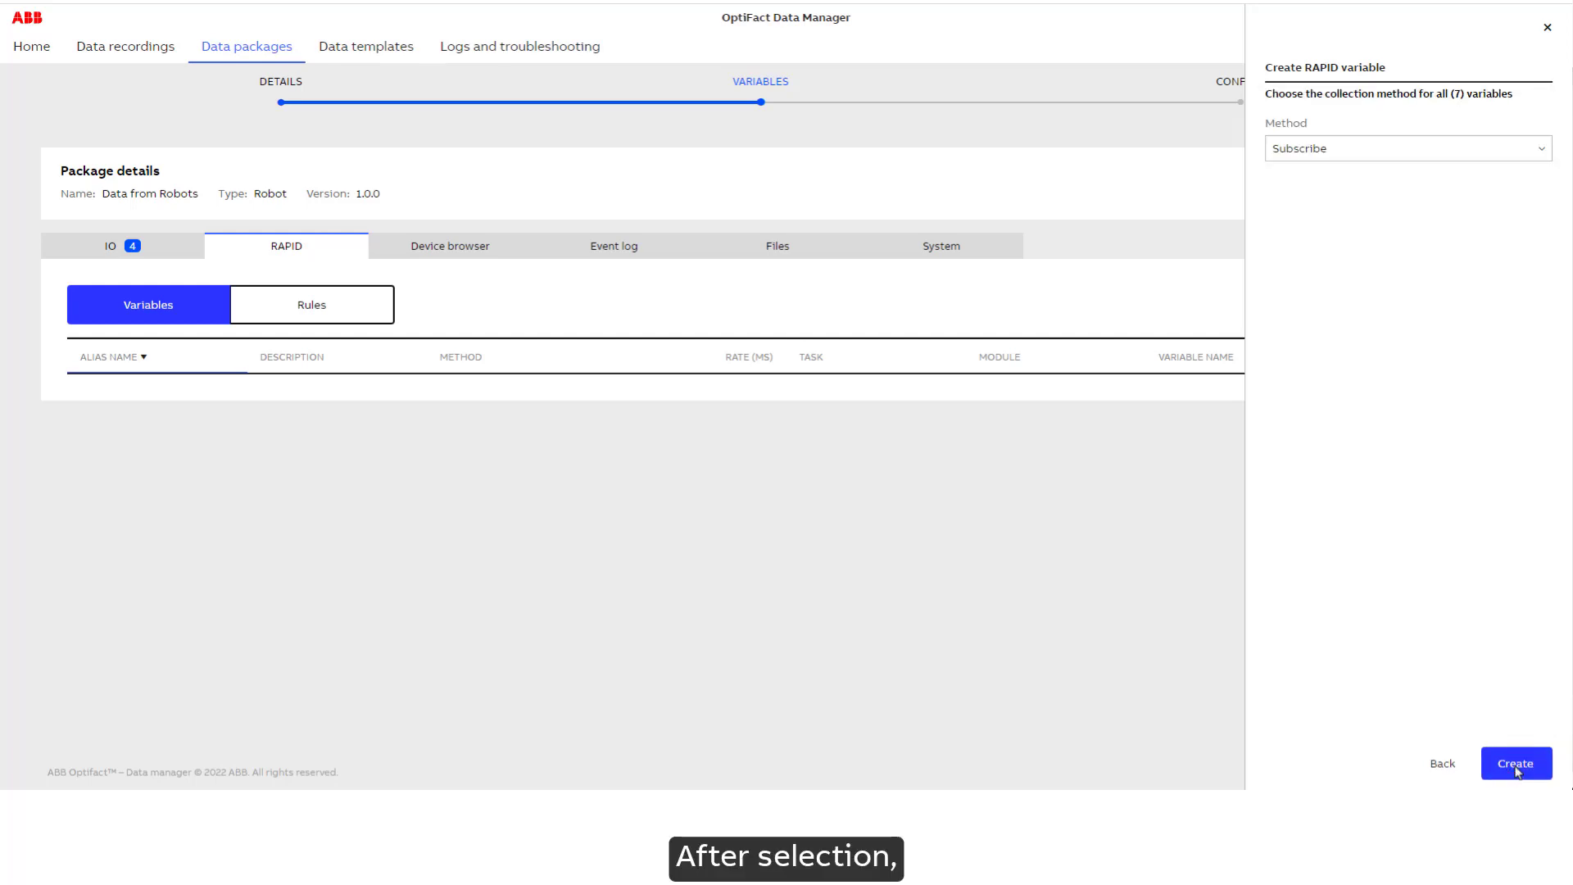
Create all the selected RAPID variables with the Subscribe collection method.
left_click(1348, 150)
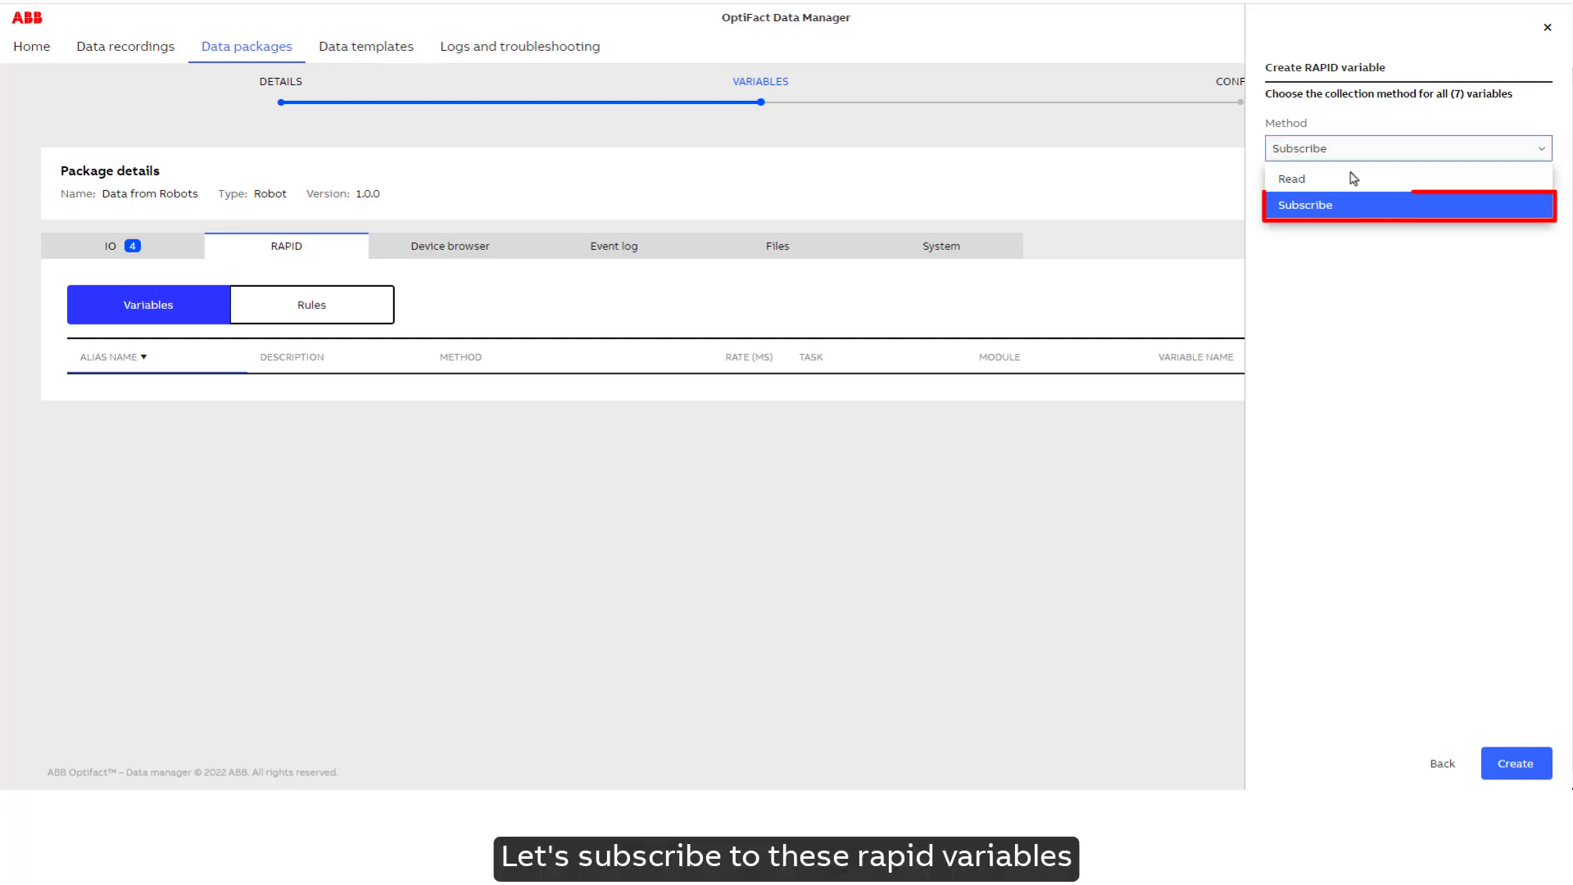
left_click(1372, 299)
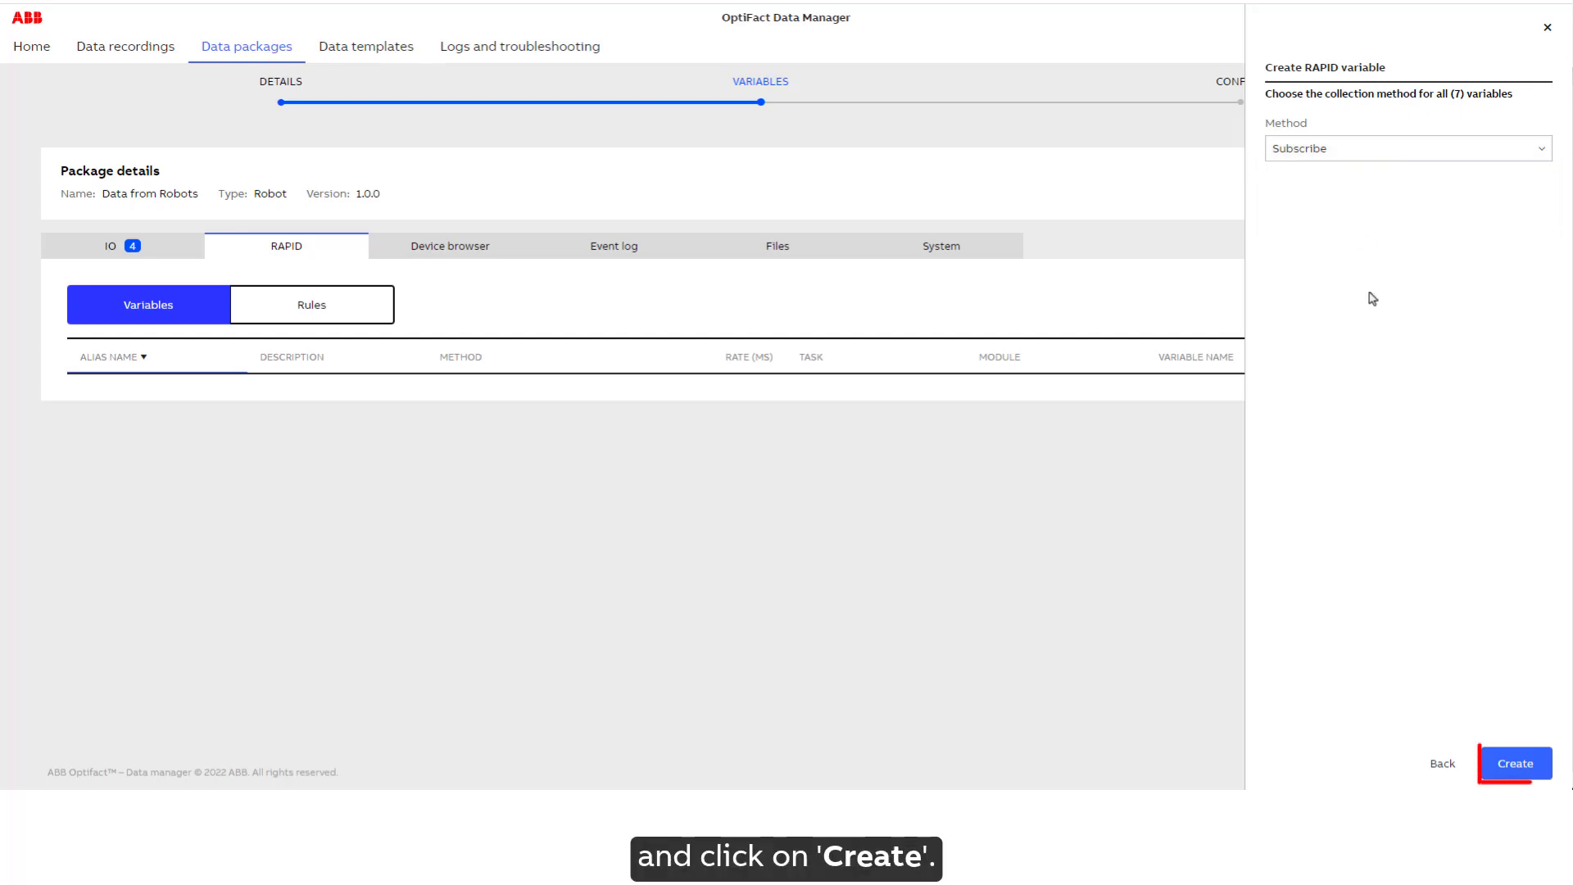
left_click(1517, 763)
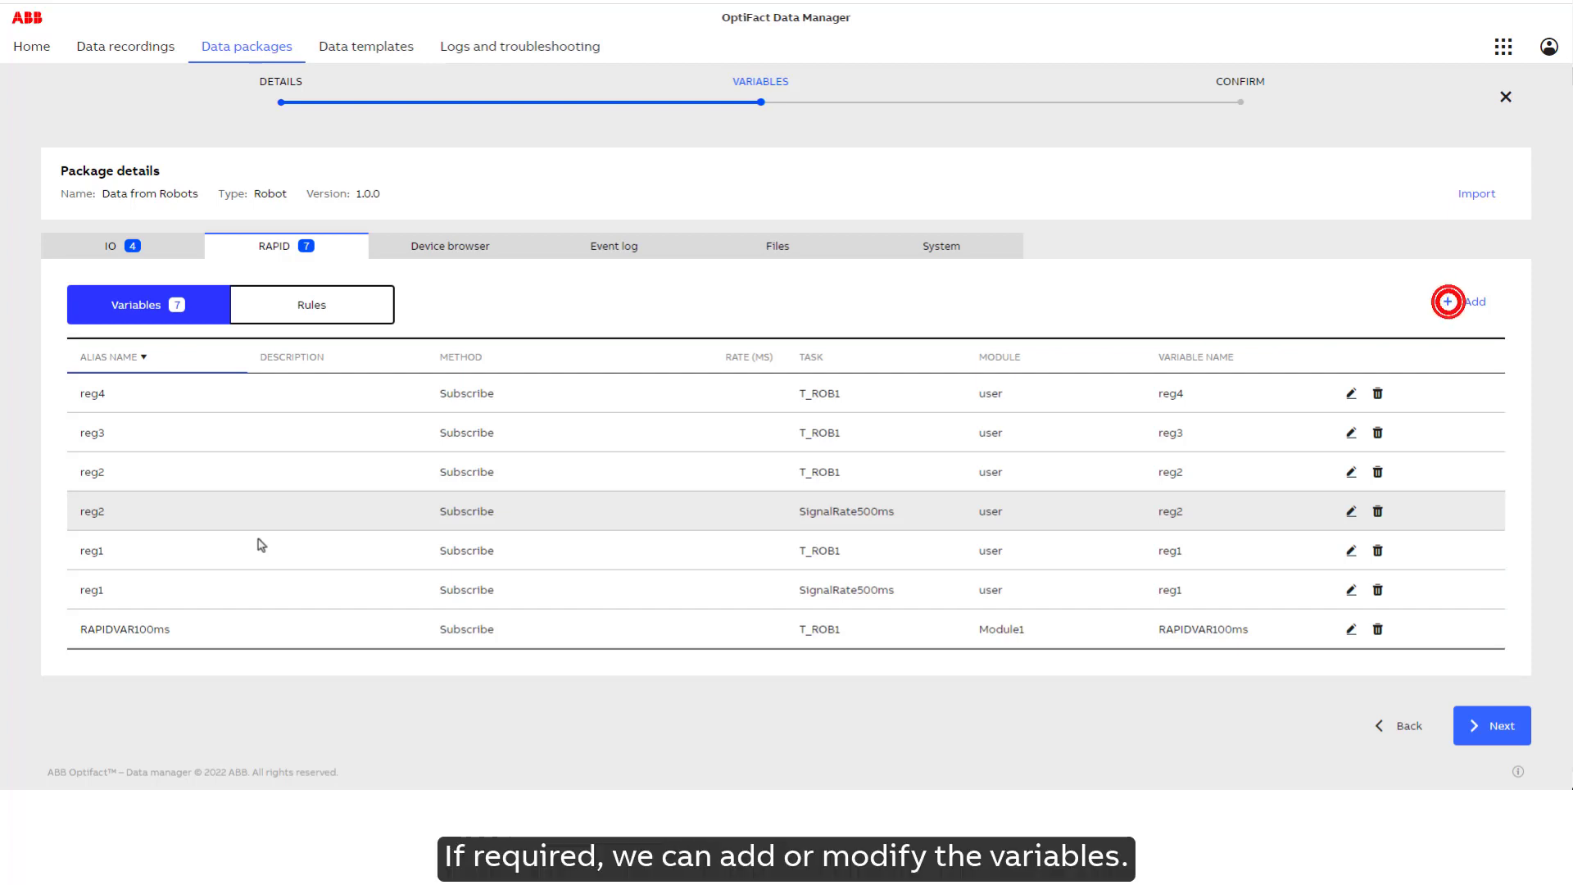
Start adding device browser variables by browsing from the robot in Factory, Line A.
left_click(454, 251)
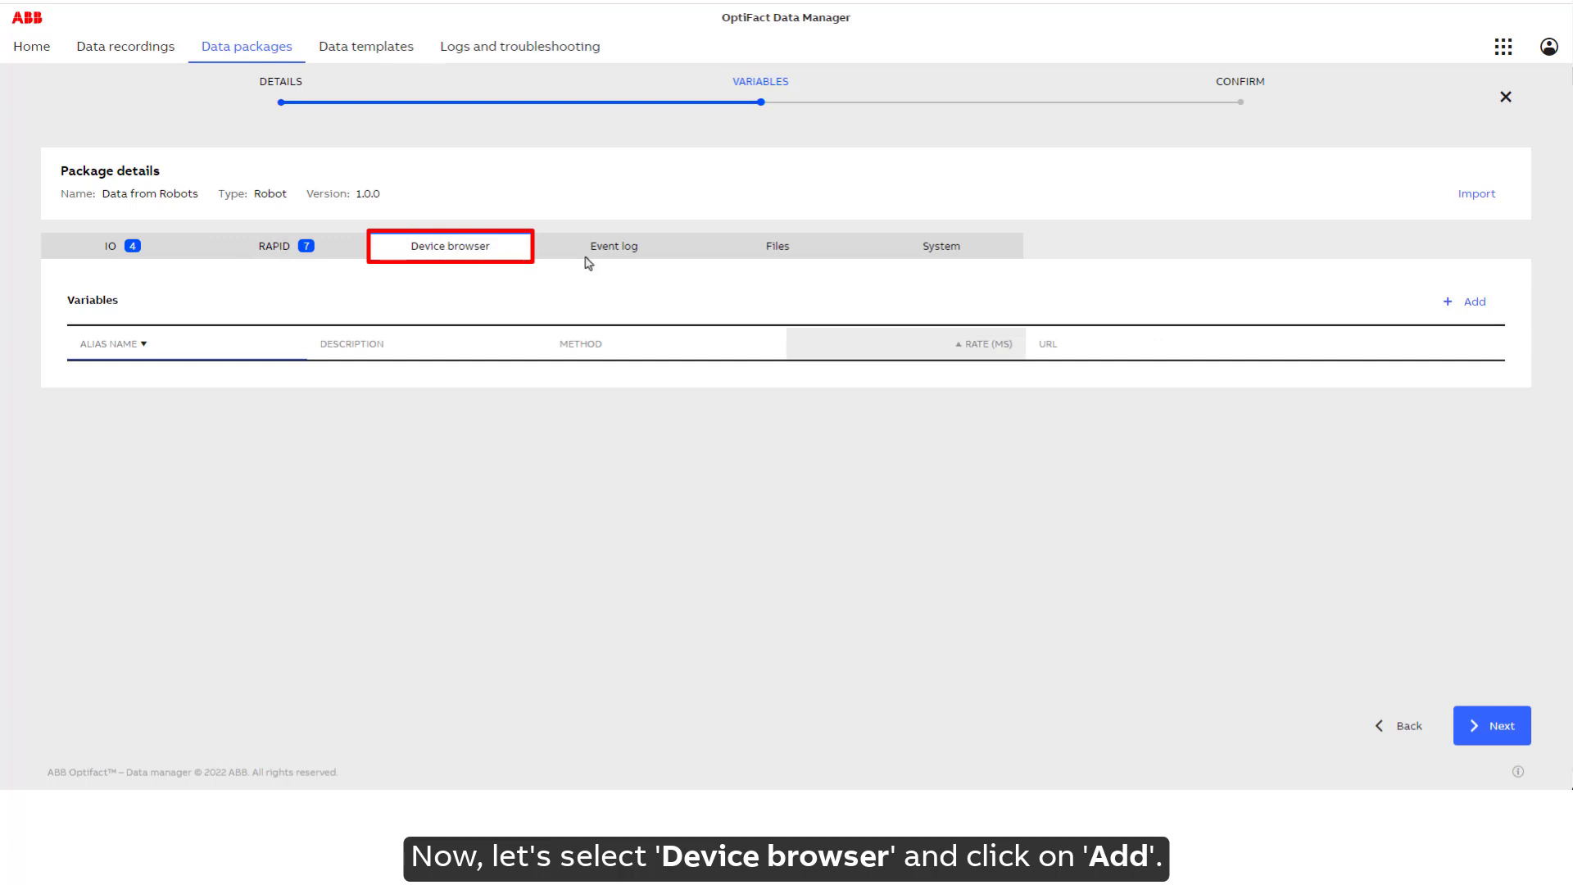
left_click(1463, 303)
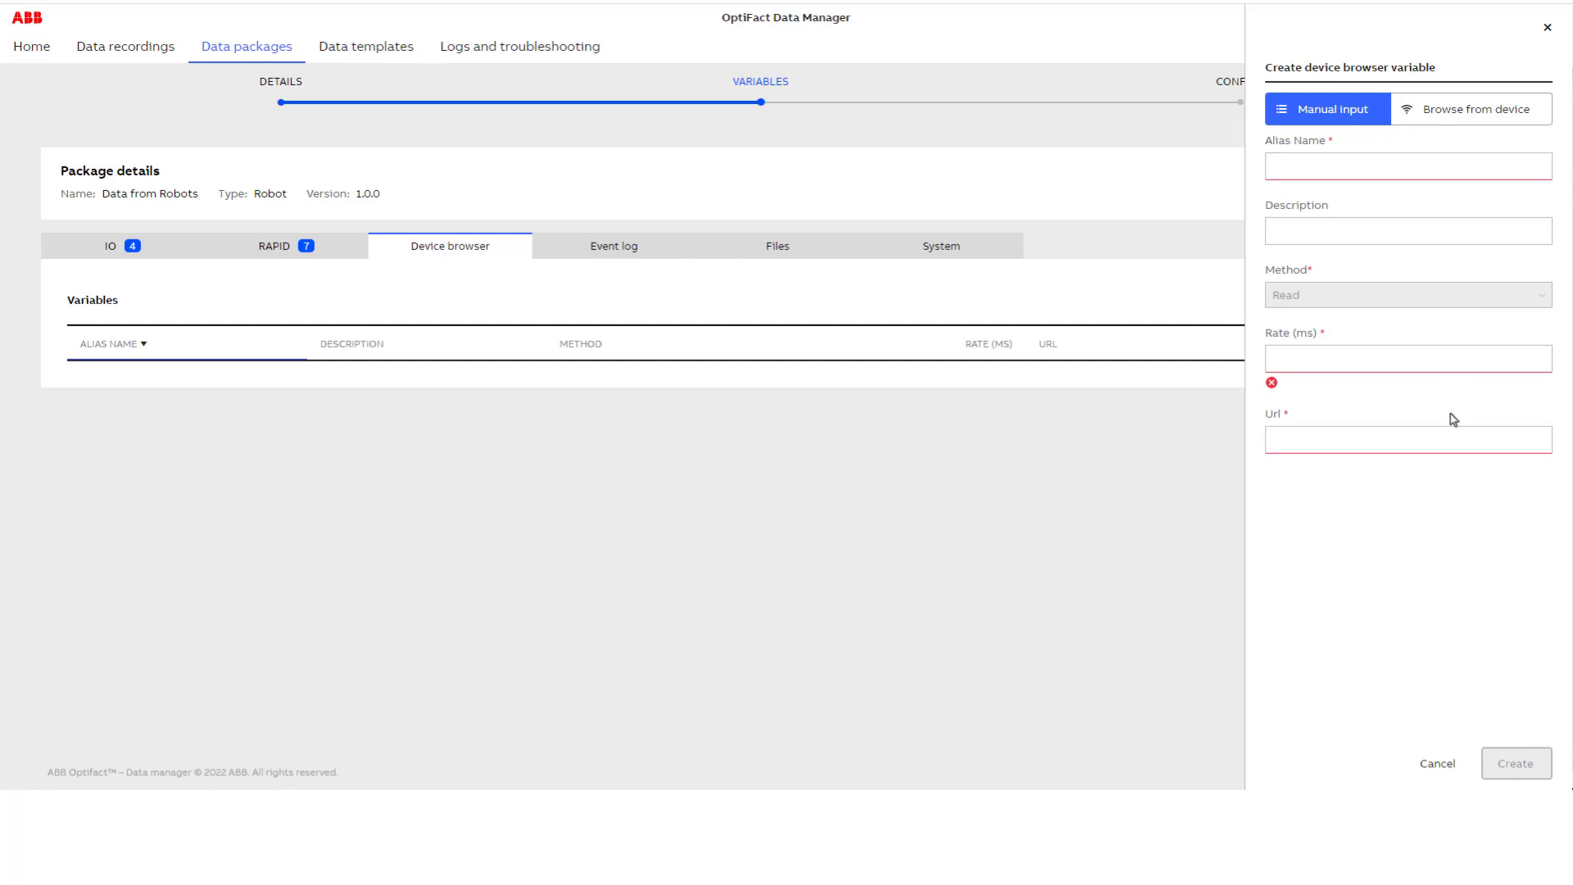
left_click(1457, 121)
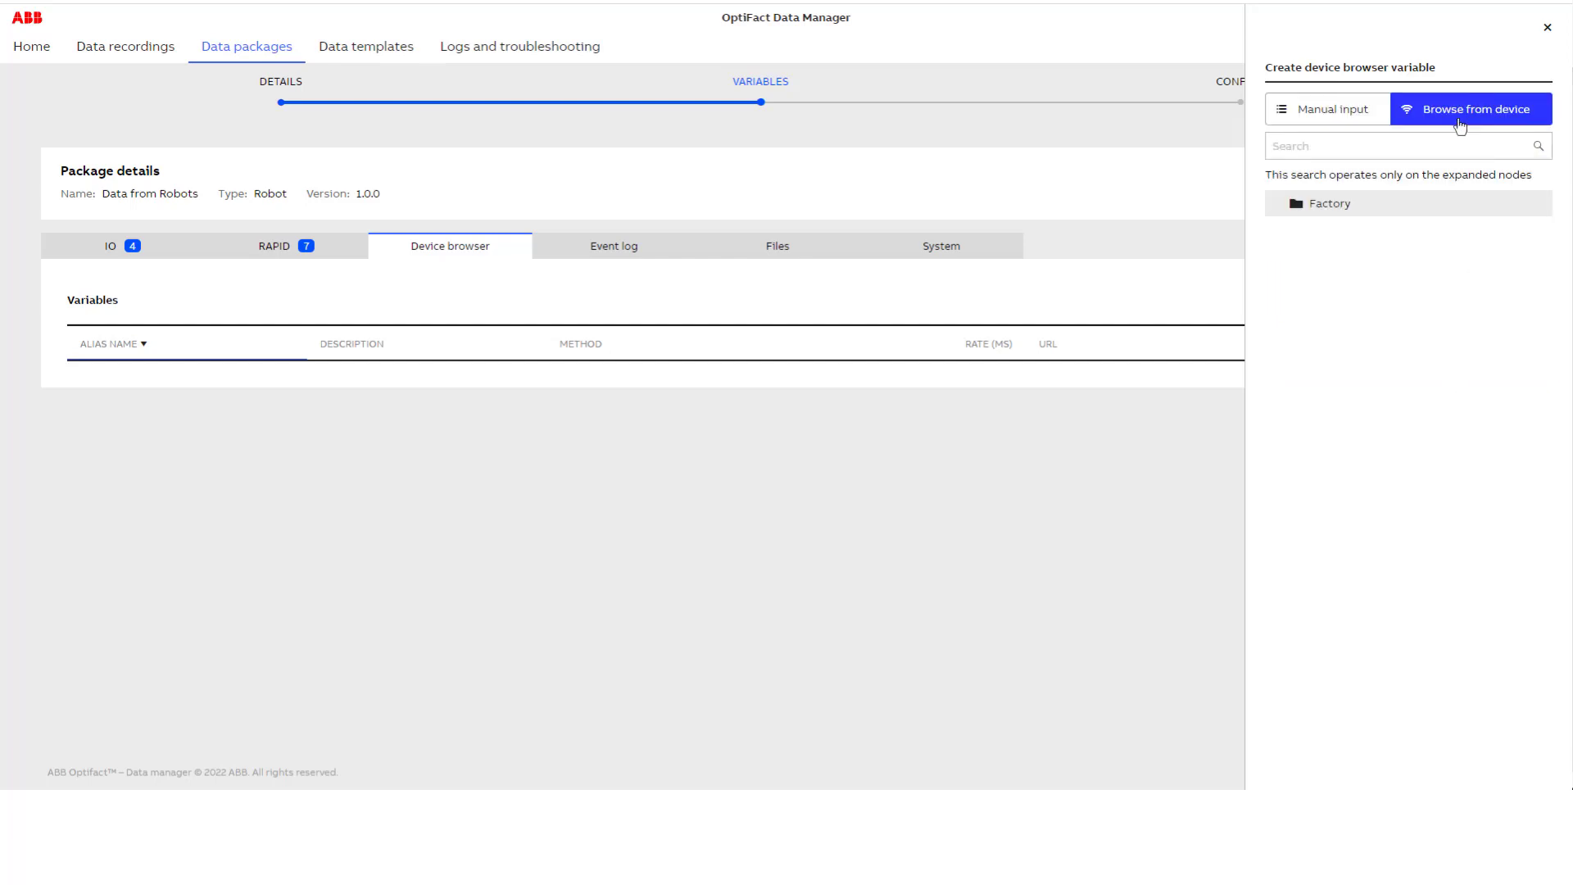
left_click(1335, 211)
left_click(1340, 224)
left_click(1345, 253)
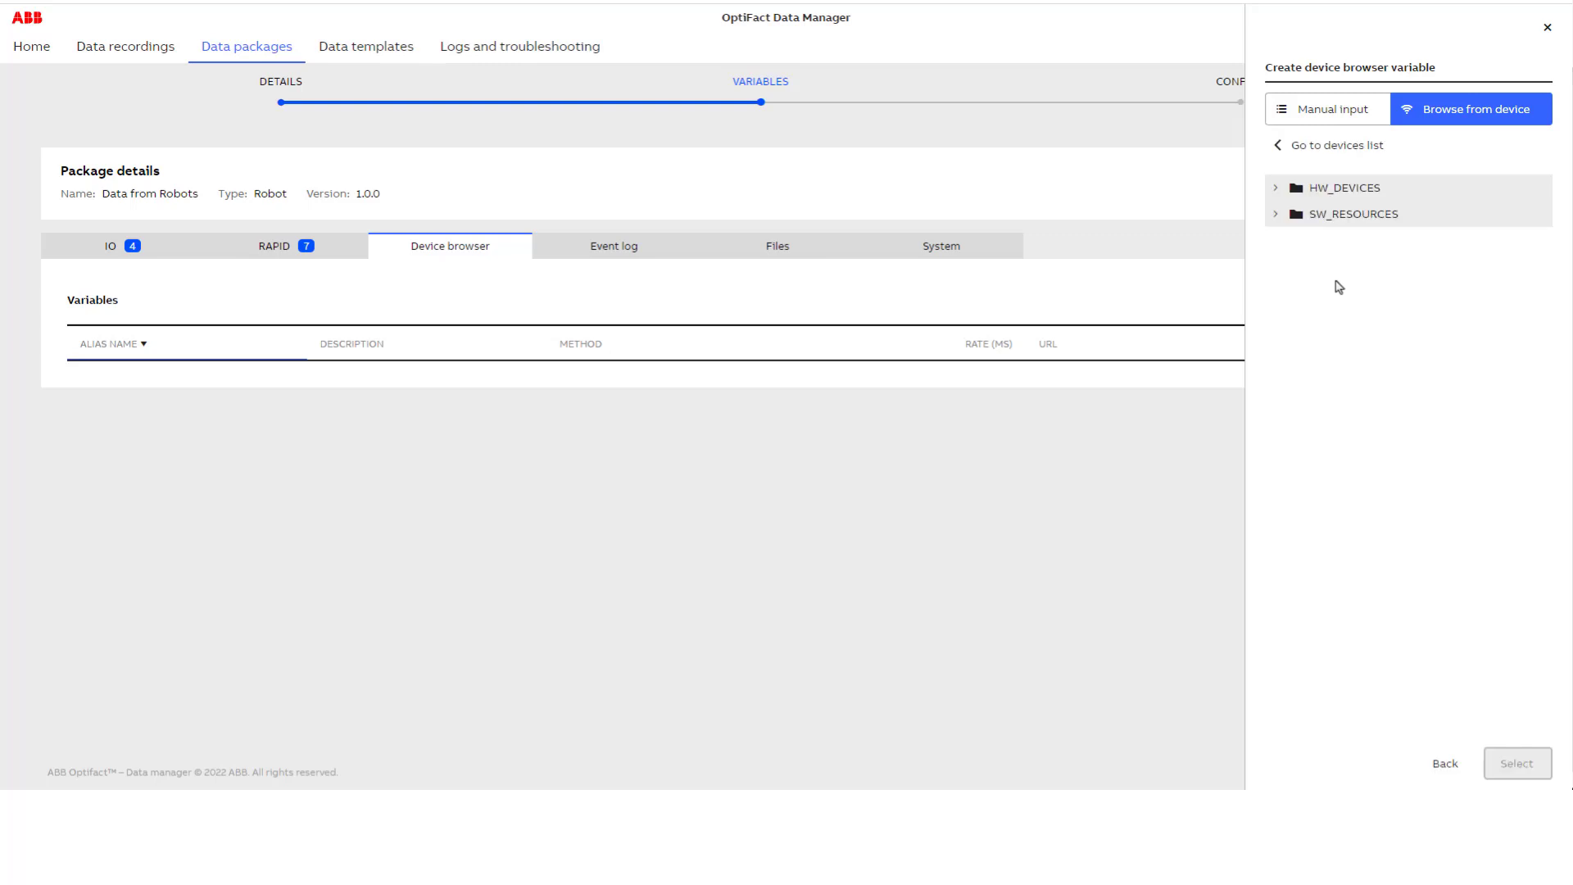
Select PROPERTY_L10_H_COUNT_R1_J1 and PROPERTY_L10_H_R1_J1 from ROB1_JOINT1 in the mechanical units of HW_DEVICES.
left_click(1276, 193)
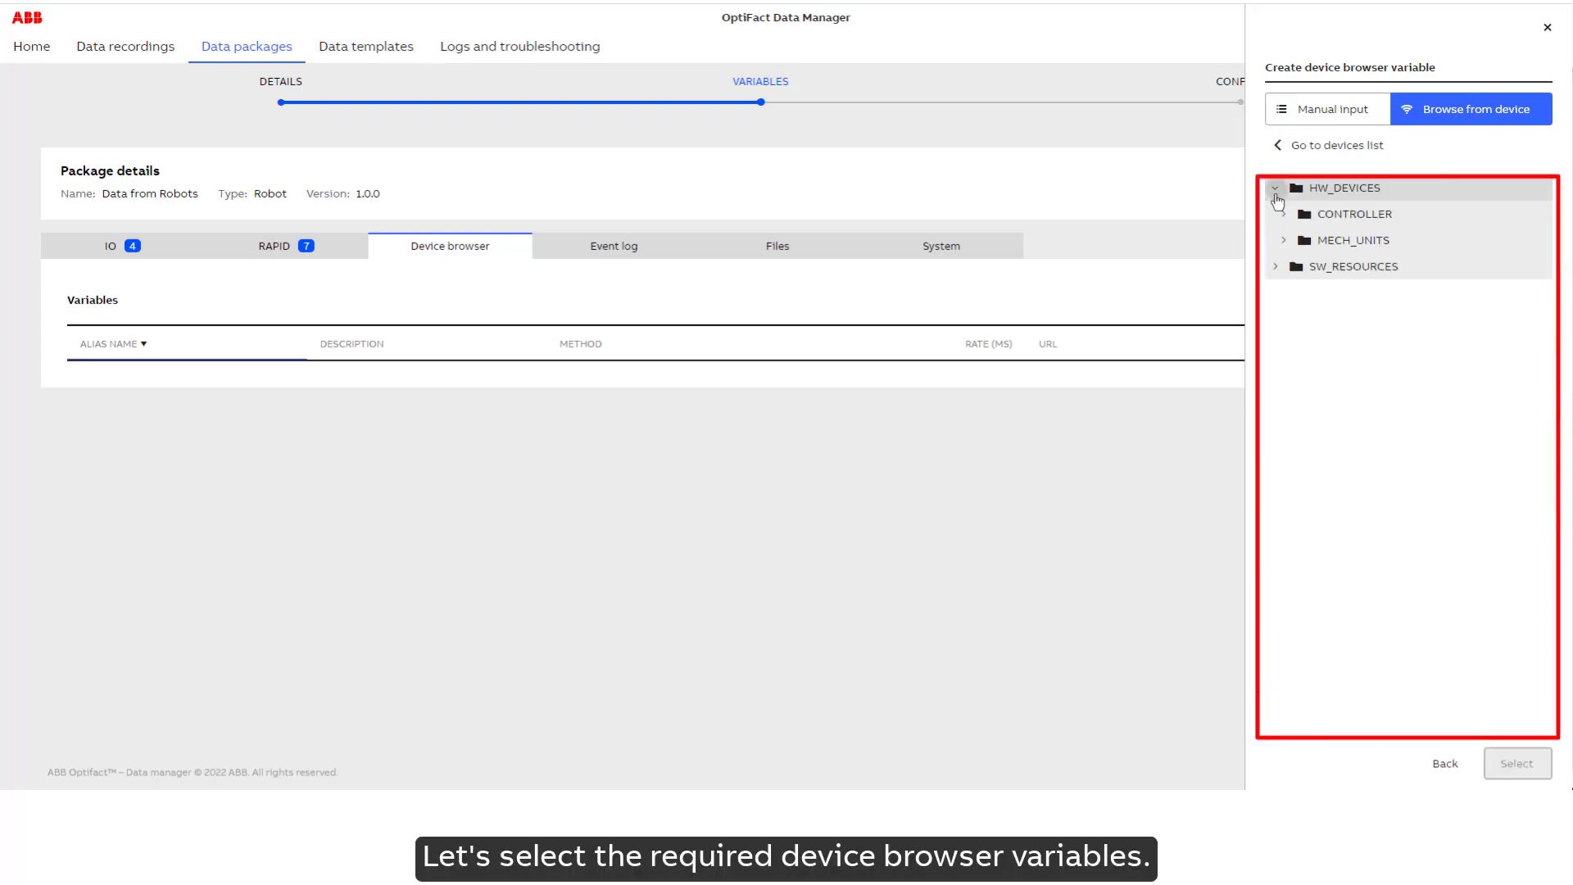
left_click(1284, 240)
left_click(1292, 266)
left_click(1300, 292)
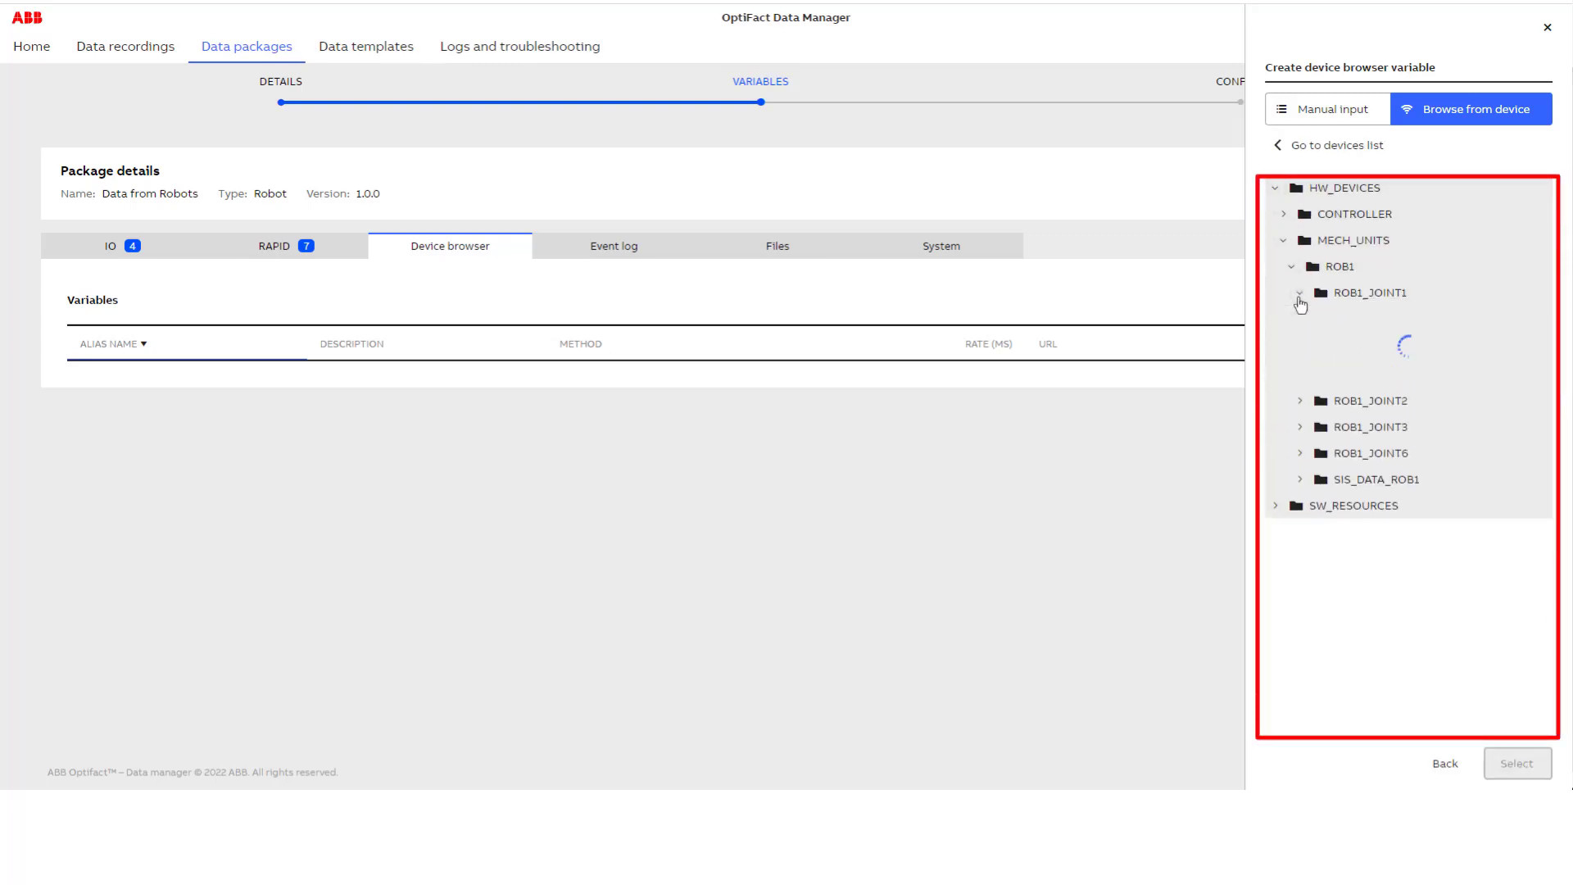
left_click(1309, 319)
left_click(1337, 345)
left_click(1336, 371)
Select PROPERTY_L10_H_COUNT_R1_J2 and PROPERTY_L10_H_R1_J2 from SIS_DATA_R1_J2 under ROB1_JOINT2.
left_click(1301, 397)
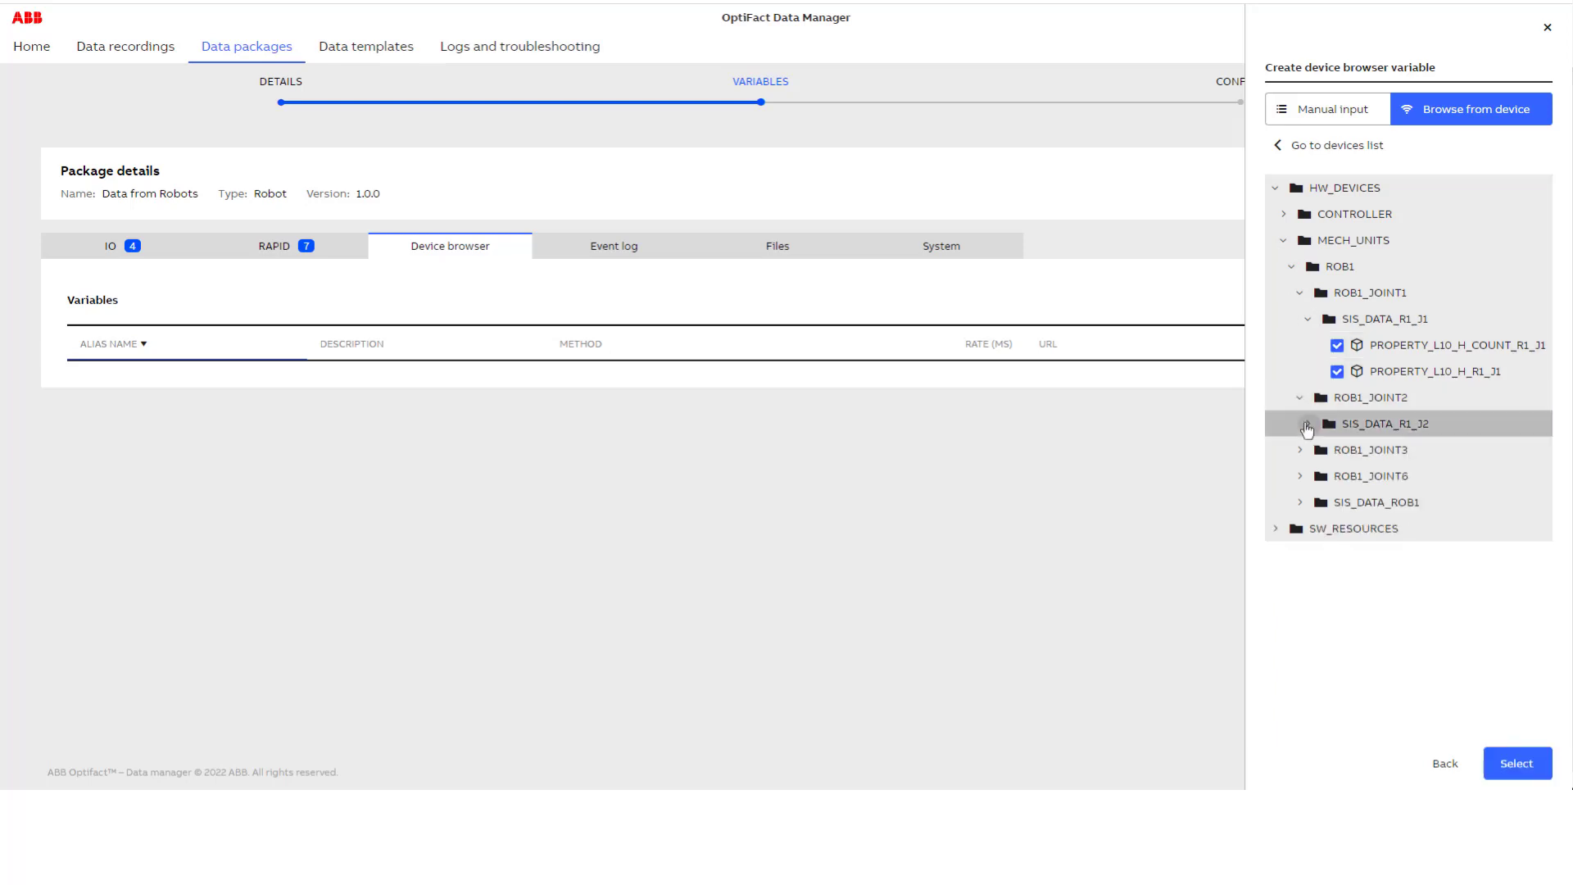
left_click(1308, 424)
left_click(1336, 449)
left_click(1337, 477)
Select the average, current, max and peak CPU_LOAD properties from SYSTEM in SW_RESOURCES and confirm the device browser selection.
left_click(1292, 266)
left_click(1275, 293)
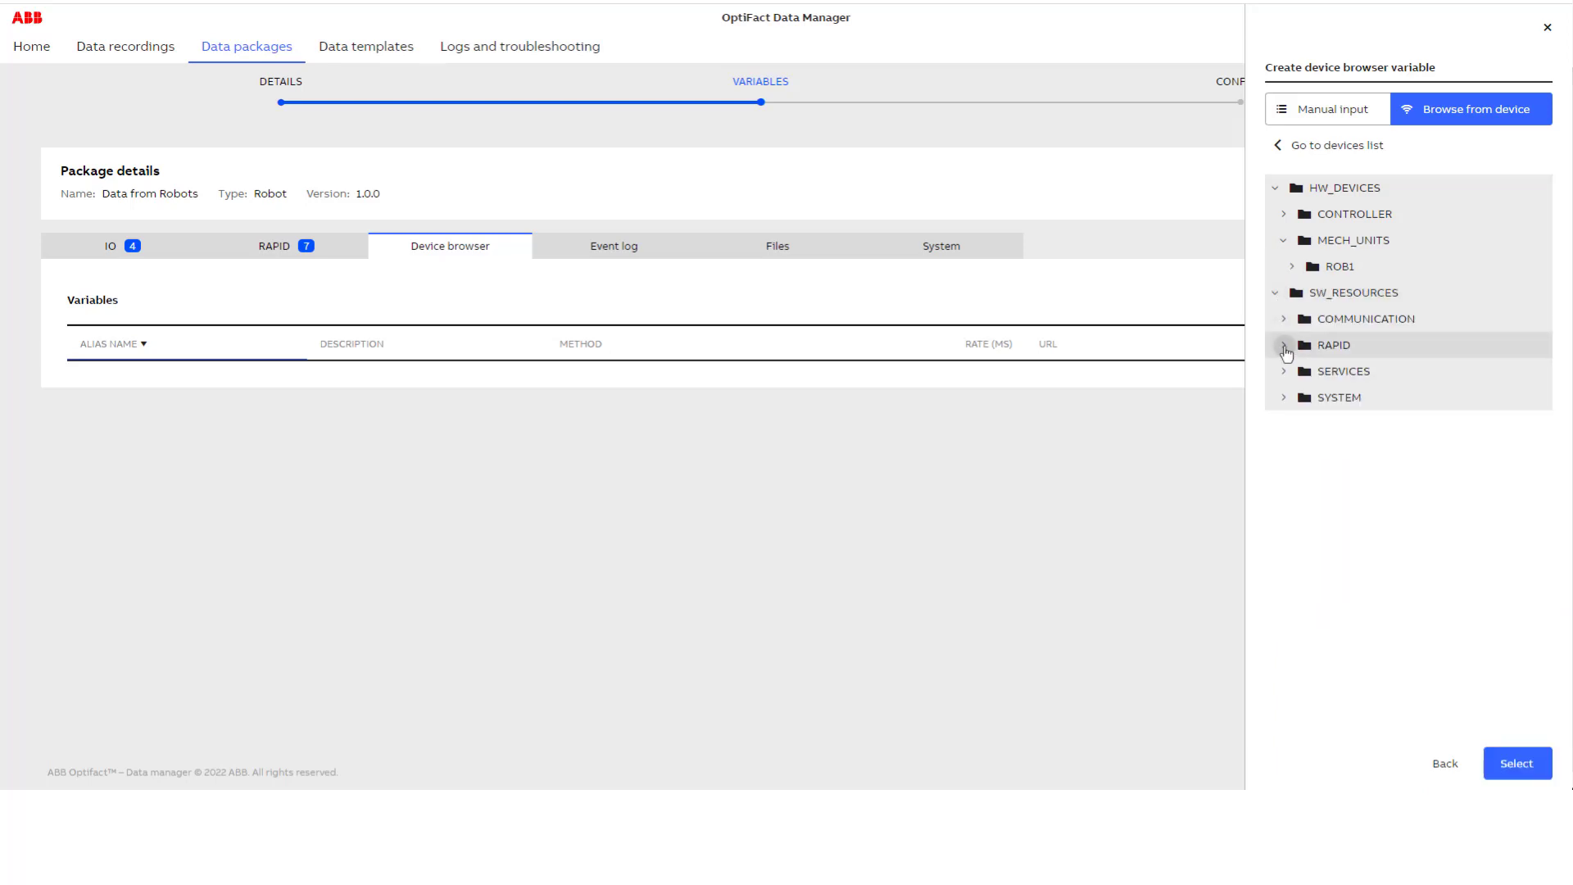
left_click(1284, 397)
left_click(1292, 424)
left_click(1321, 476)
left_click(1321, 529)
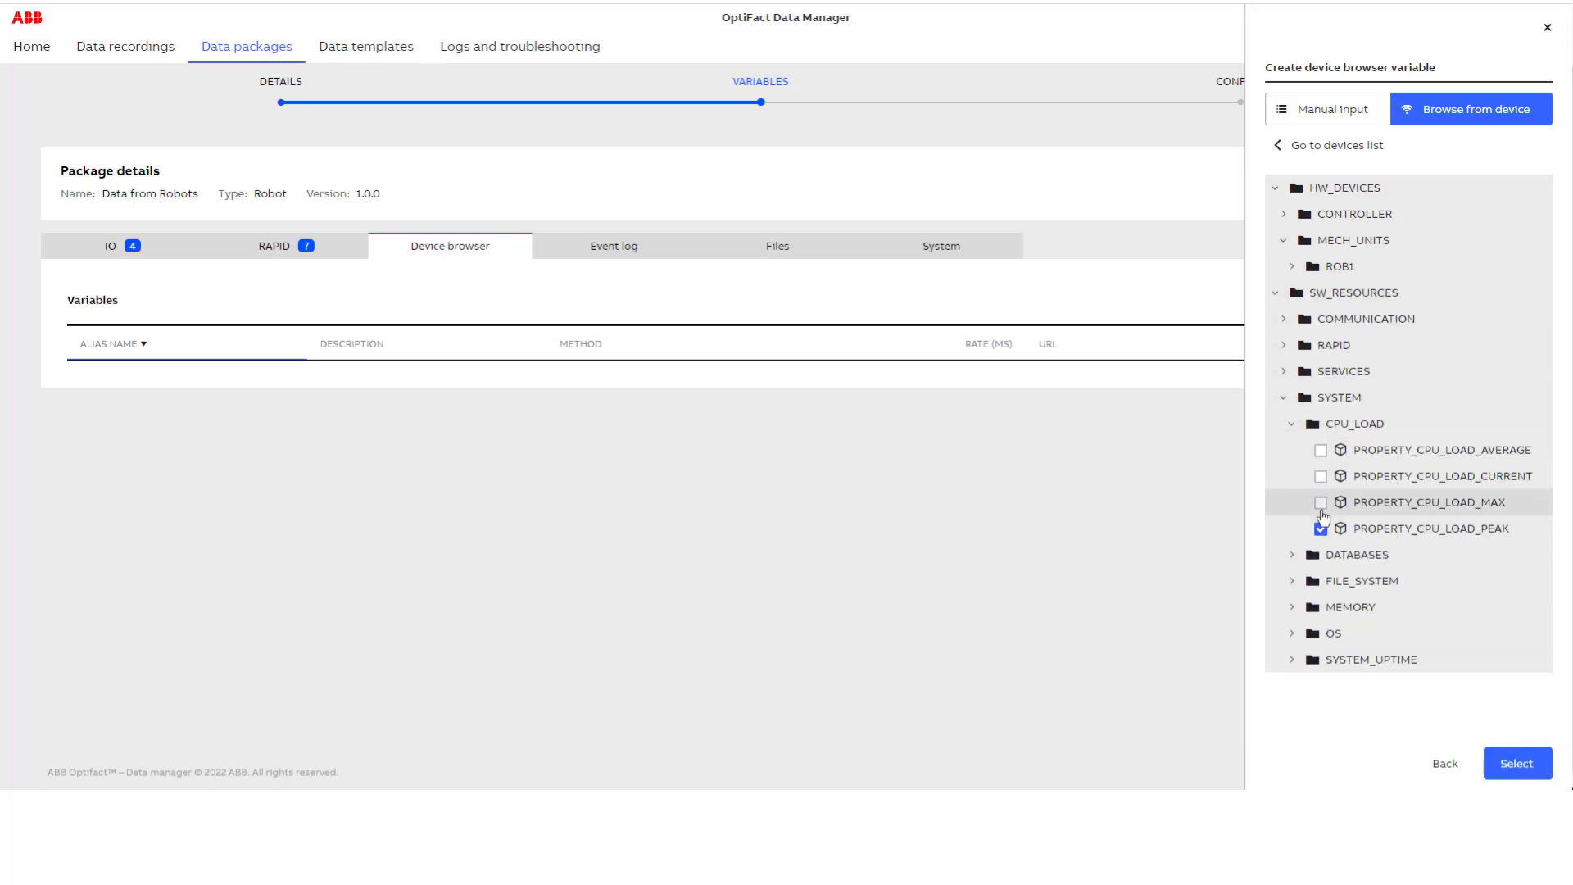
left_click(1321, 450)
left_click(1320, 502)
left_click(1516, 763)
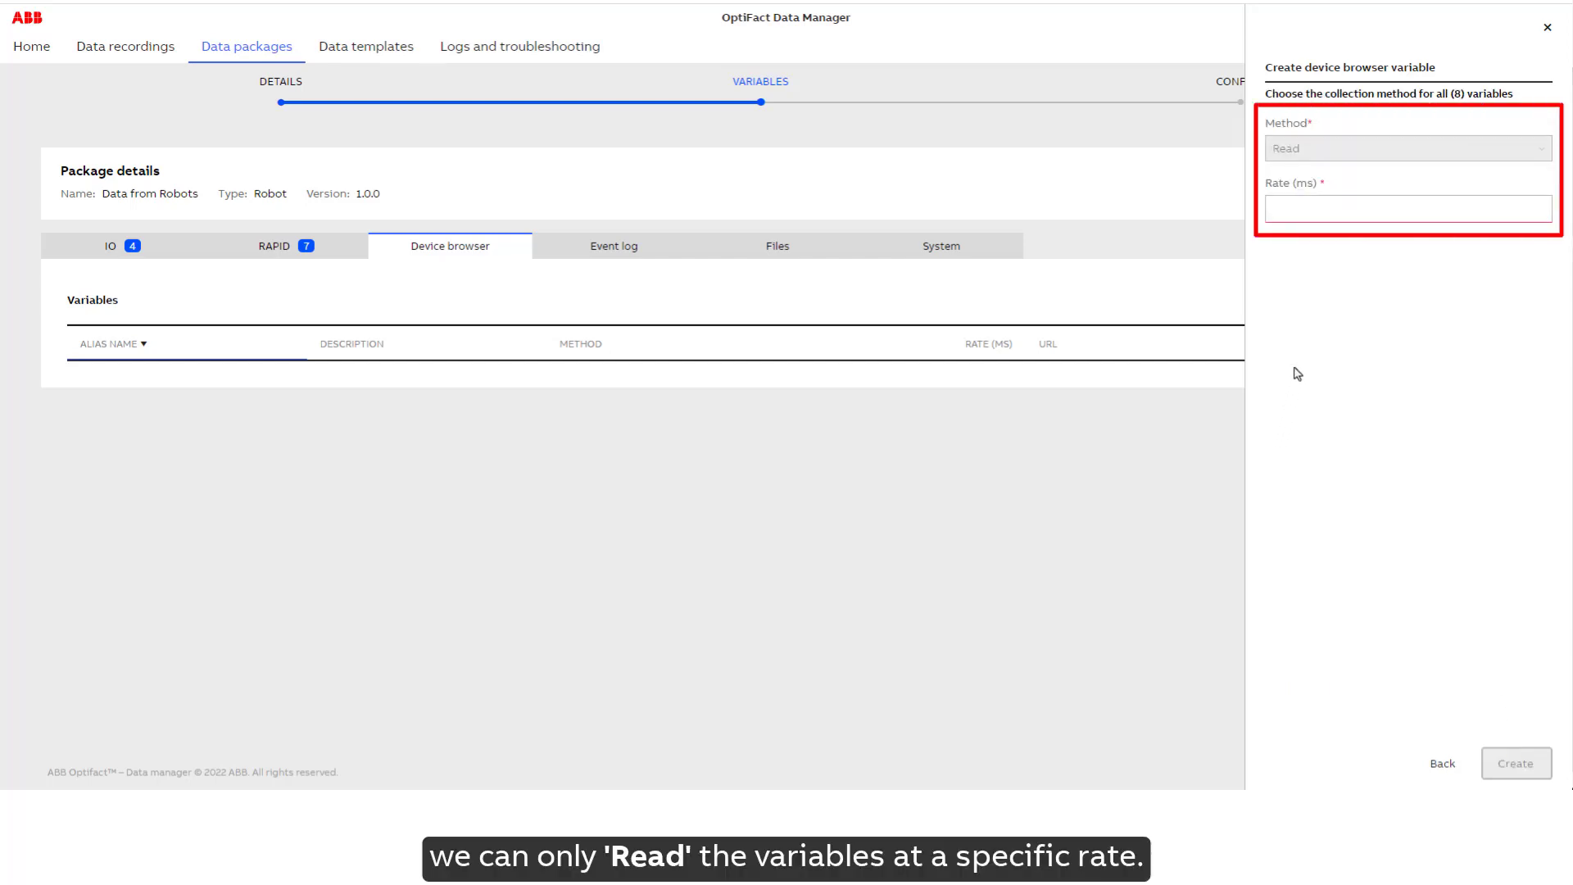
Set the read rate to 3600000 ms and create the selected device browser variables.
left_click(1335, 204)
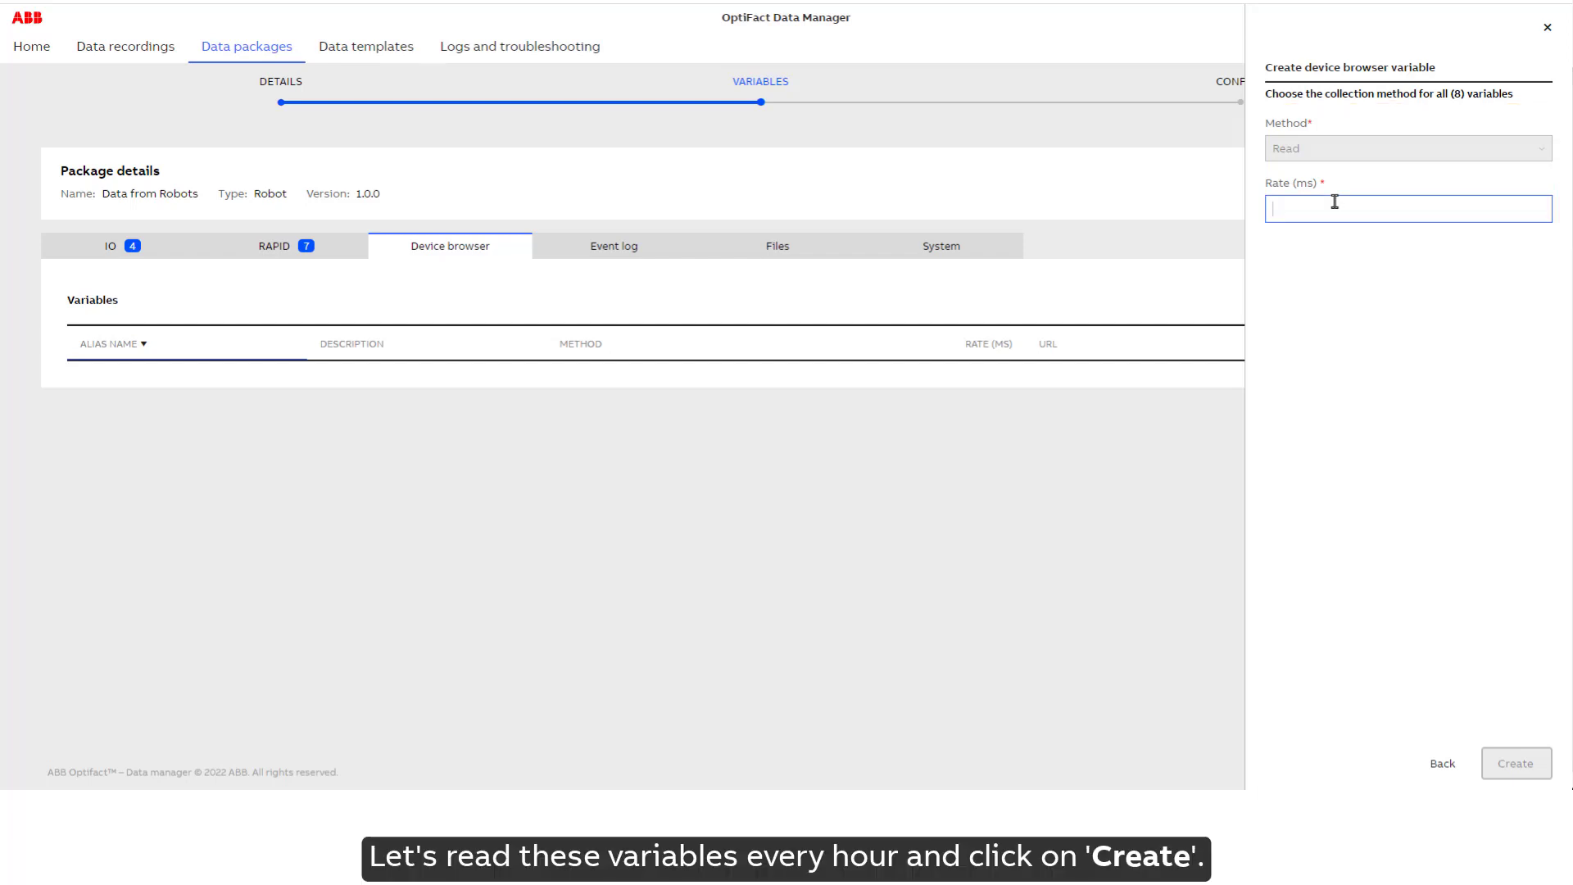
type("3600000")
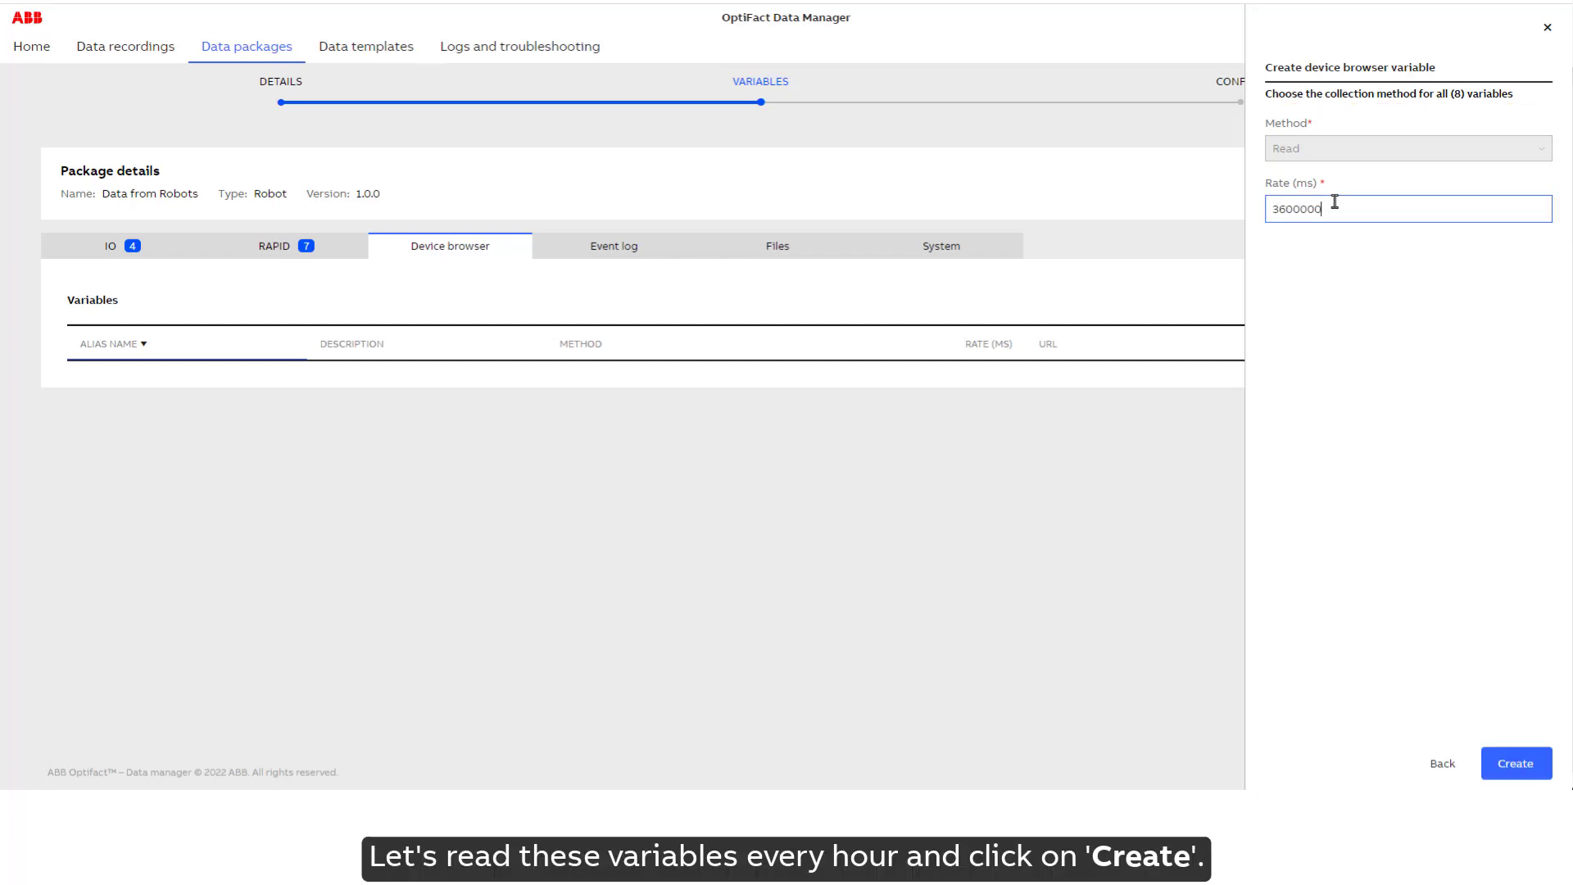
left_click(1515, 766)
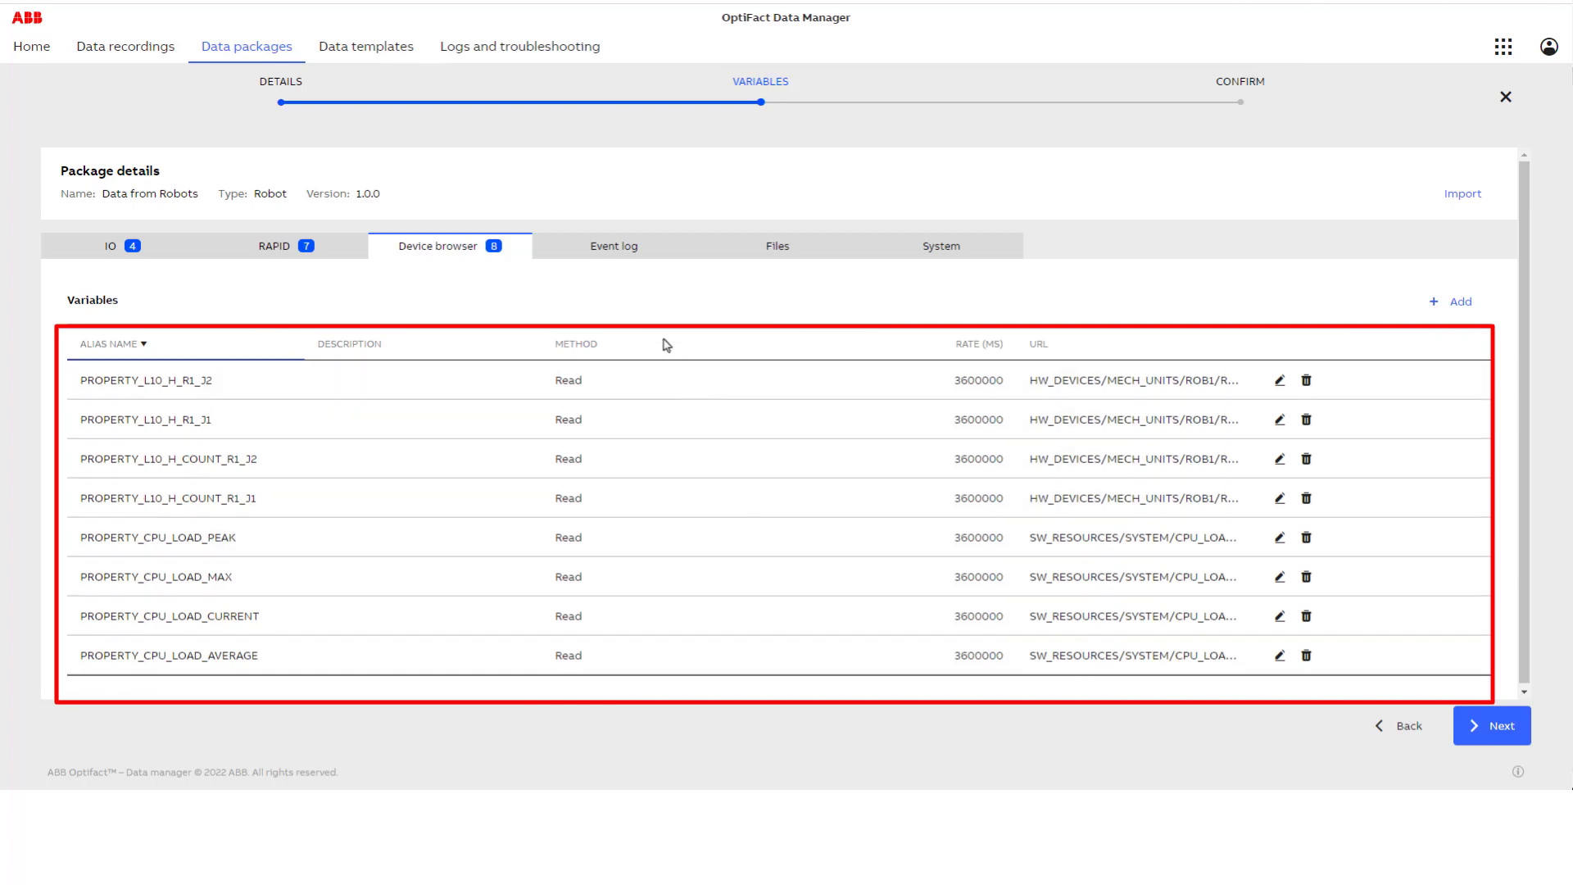
Start adding event log variables by browsing from the robot in Factory, Line A.
left_click(619, 253)
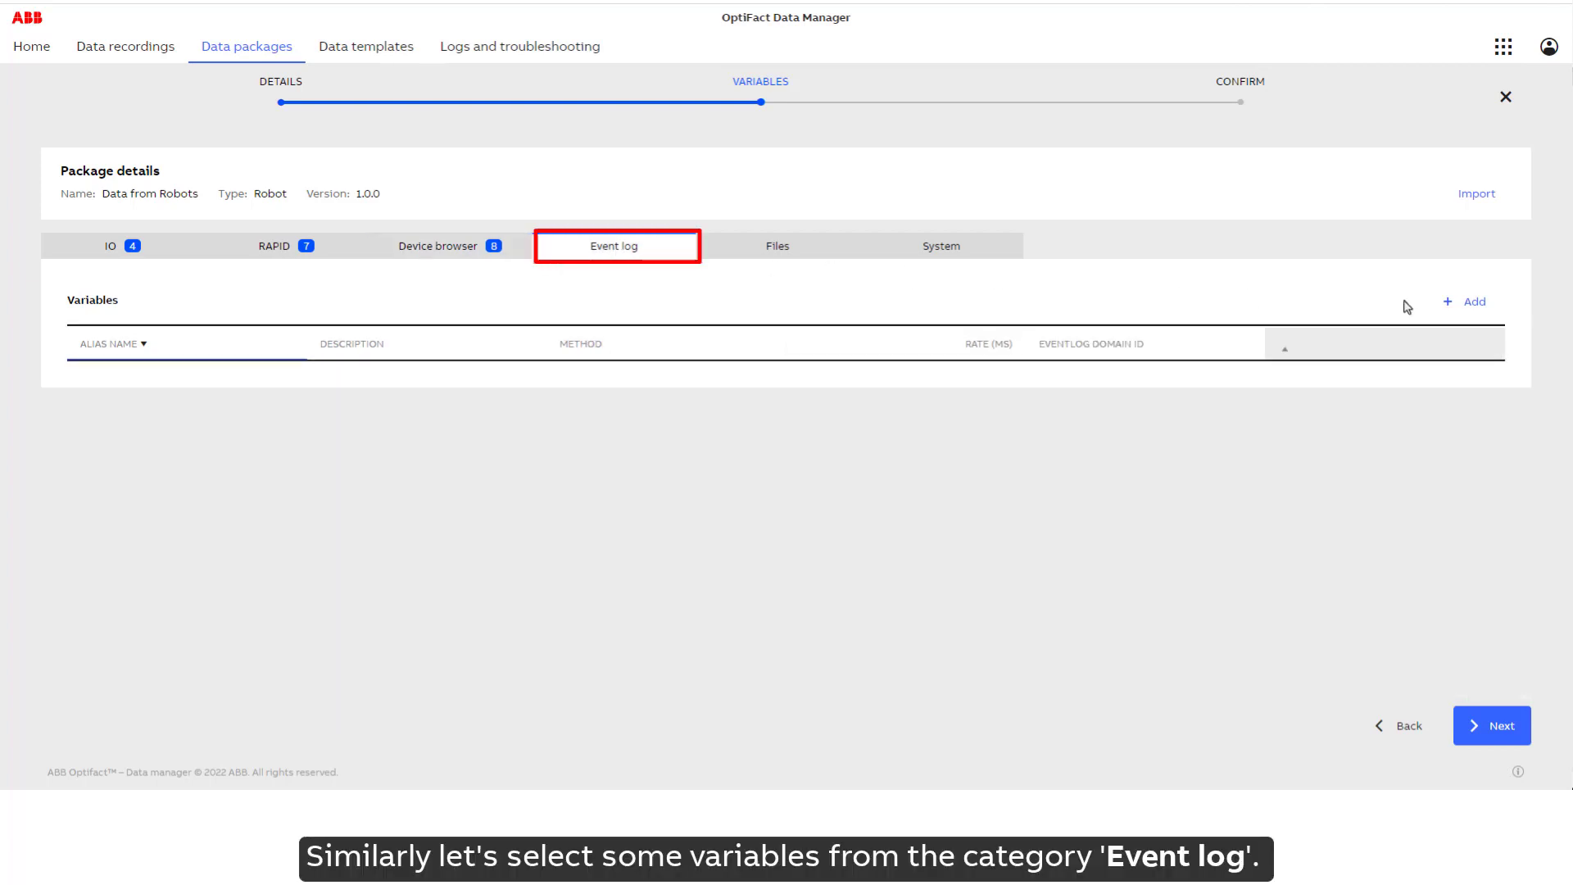
left_click(1463, 303)
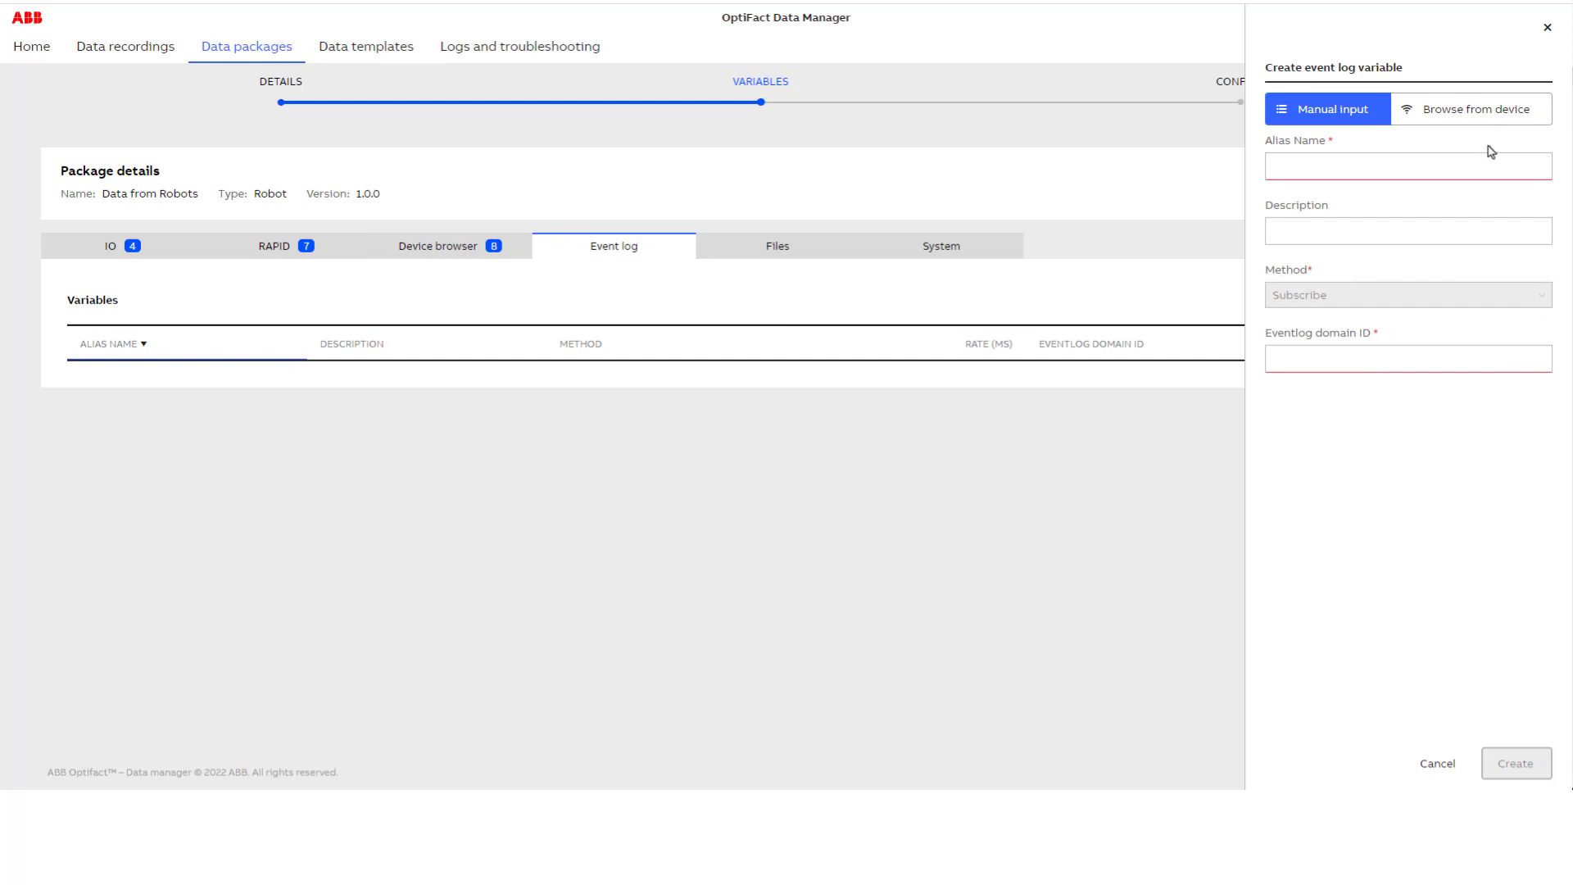
left_click(1477, 113)
left_click(1336, 203)
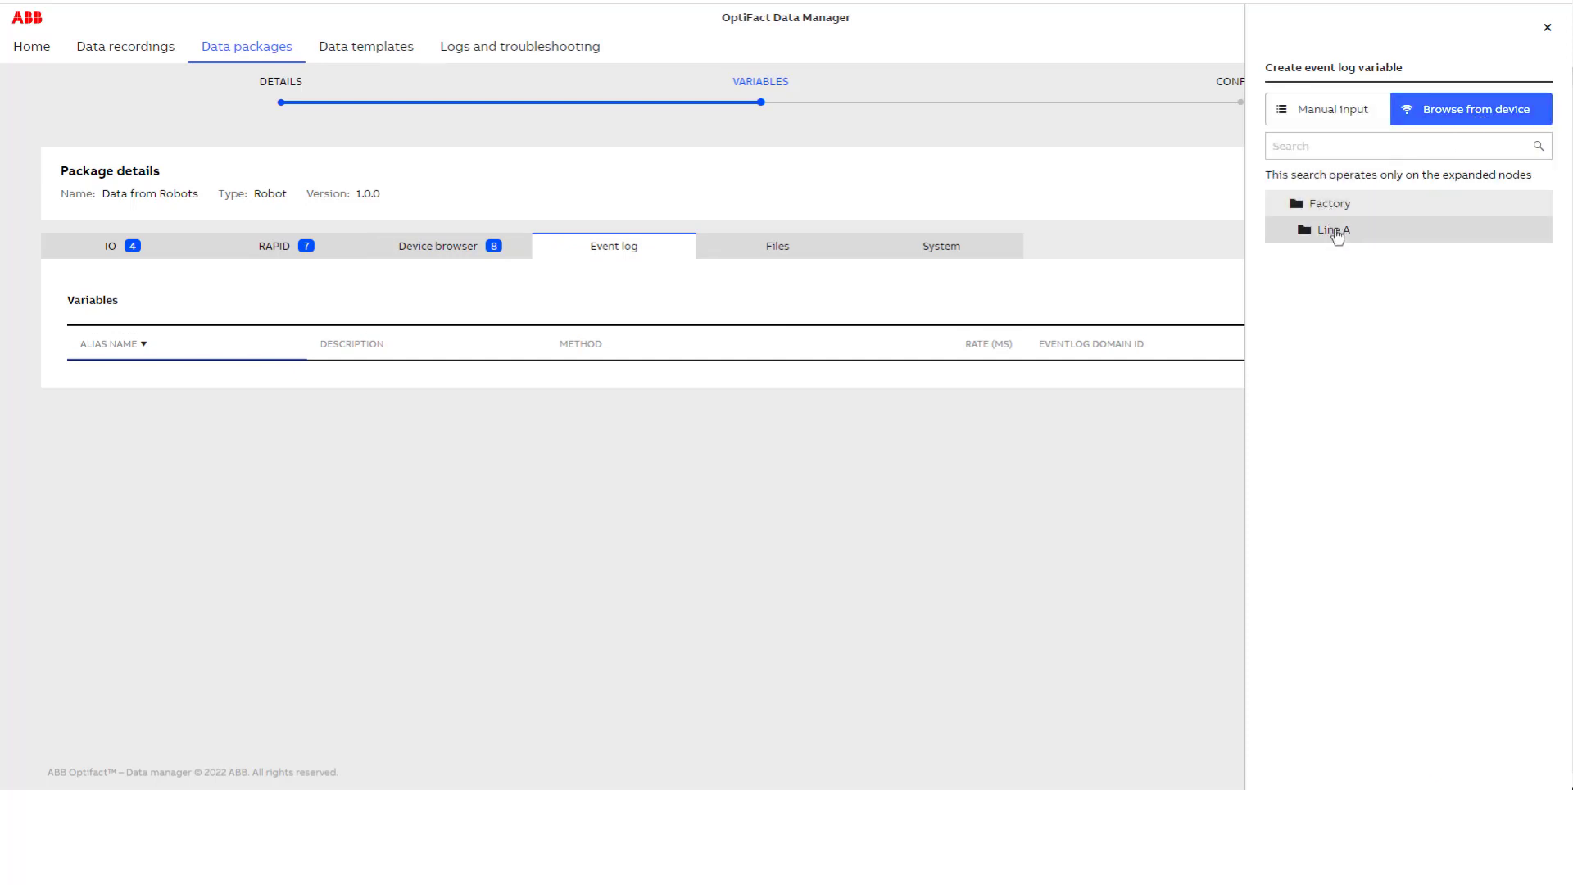
left_click(1333, 230)
left_click(1361, 260)
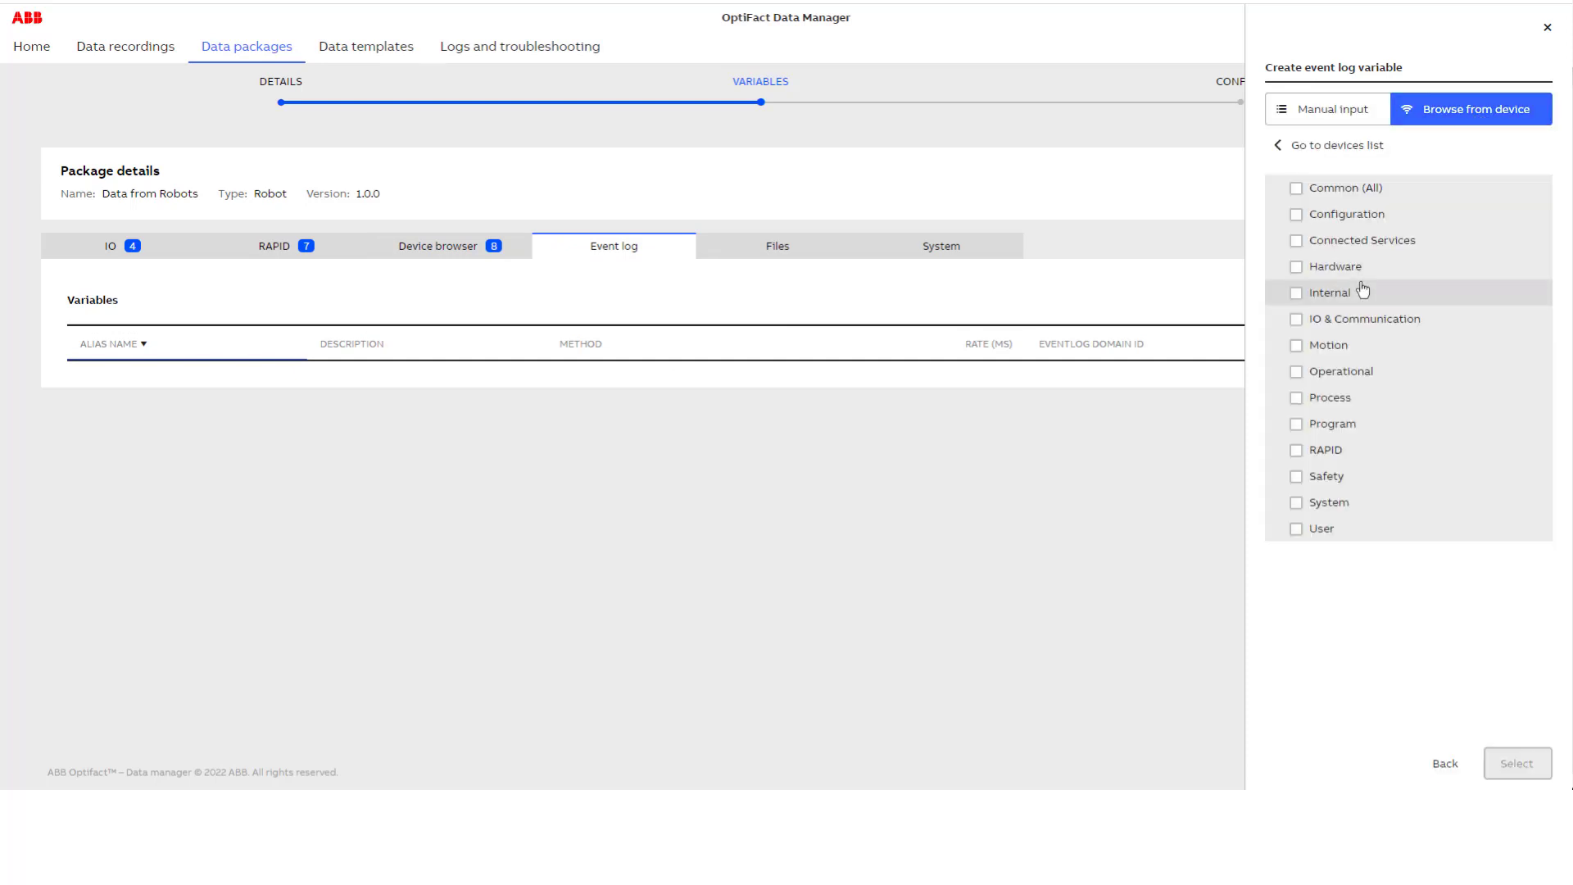
Select the Hardware, Motion and RAPID event log domains and create them as subscribed variables.
left_click(1296, 345)
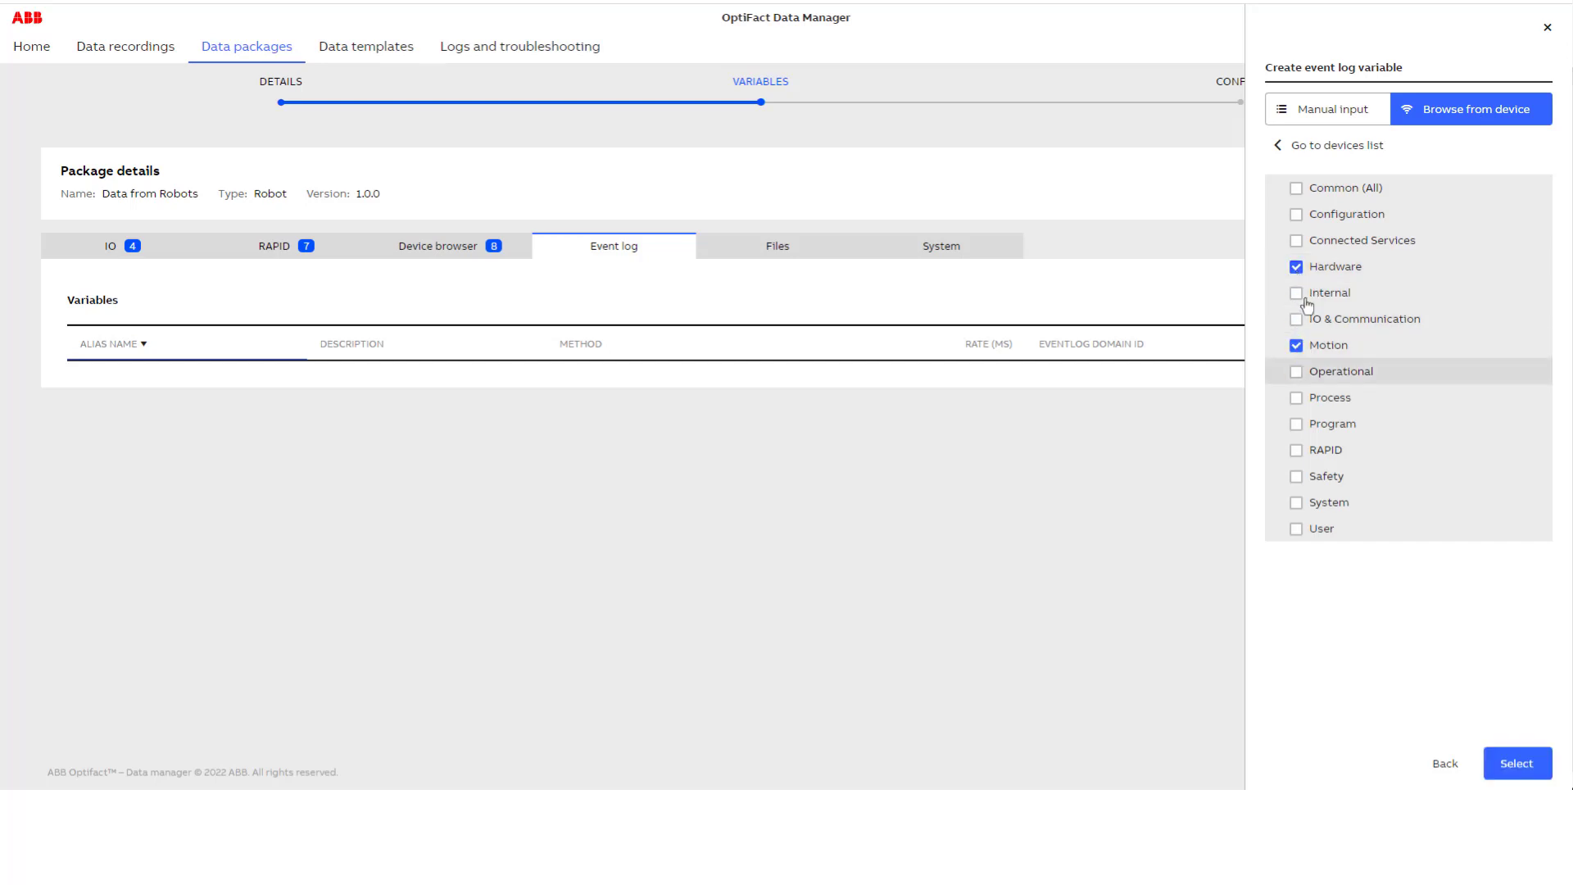
left_click(1296, 450)
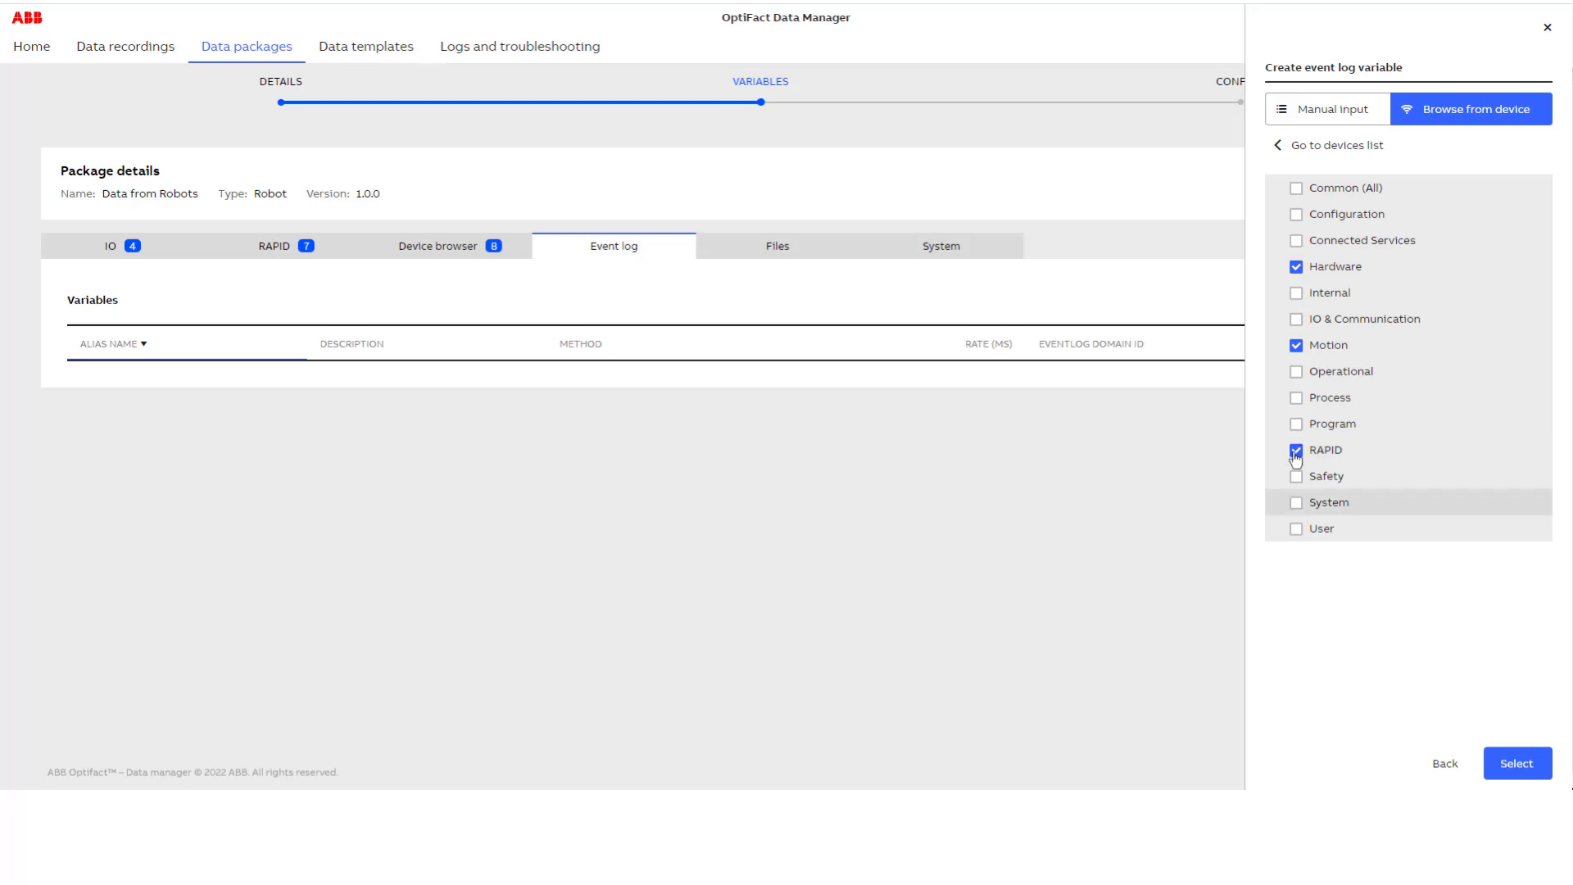
left_click(1506, 763)
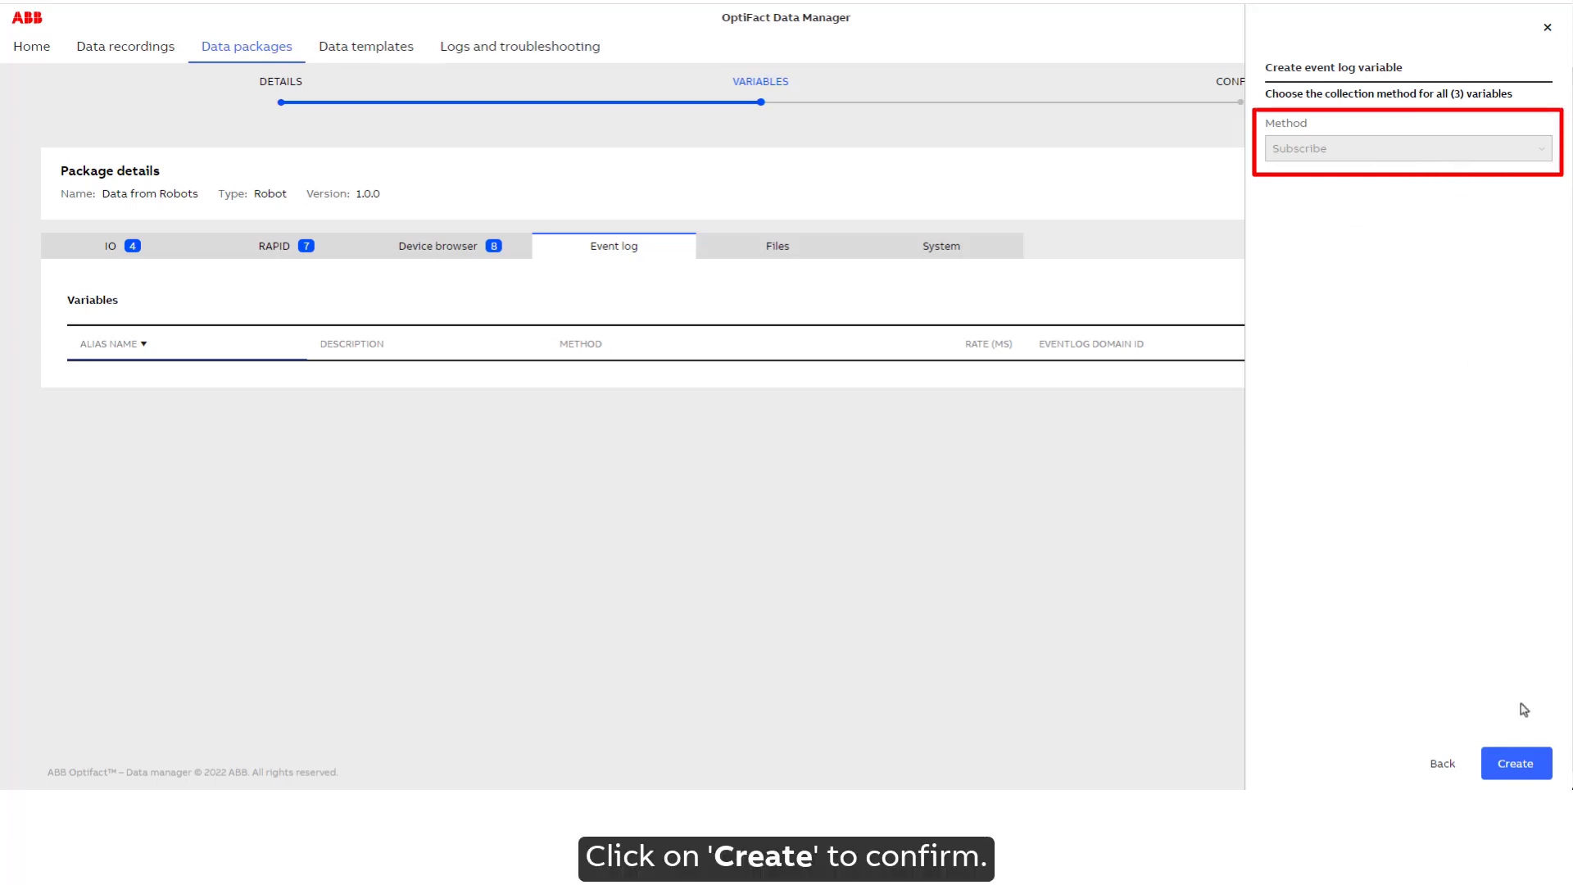
left_click(1515, 764)
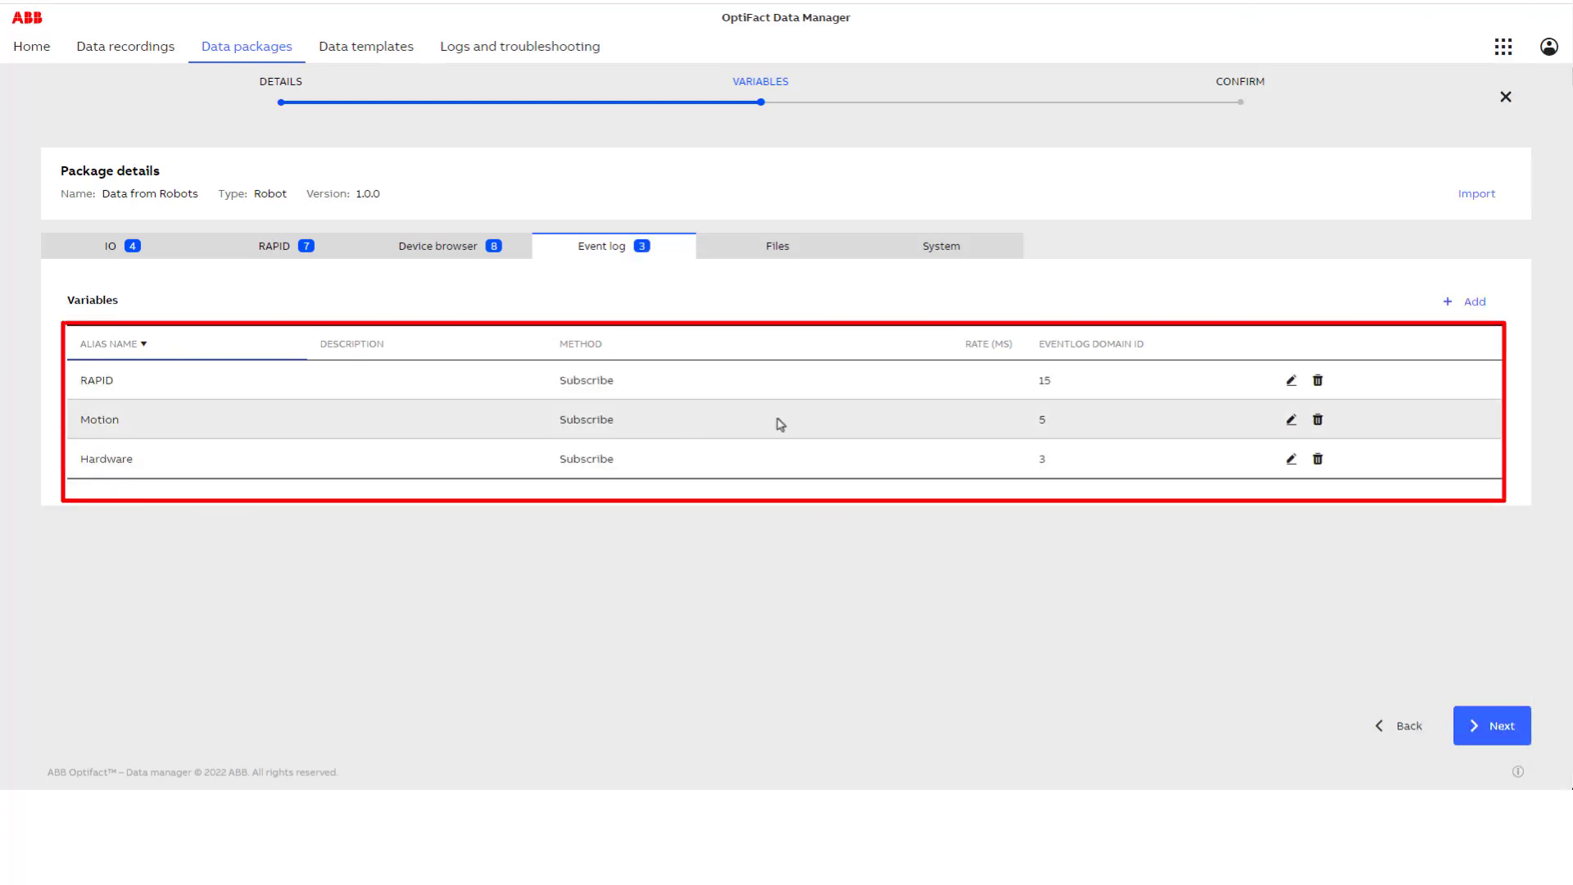
Start adding a file variable by browsing from the robot in Factory, Line A, and select support_bundle.zip.
left_click(788, 248)
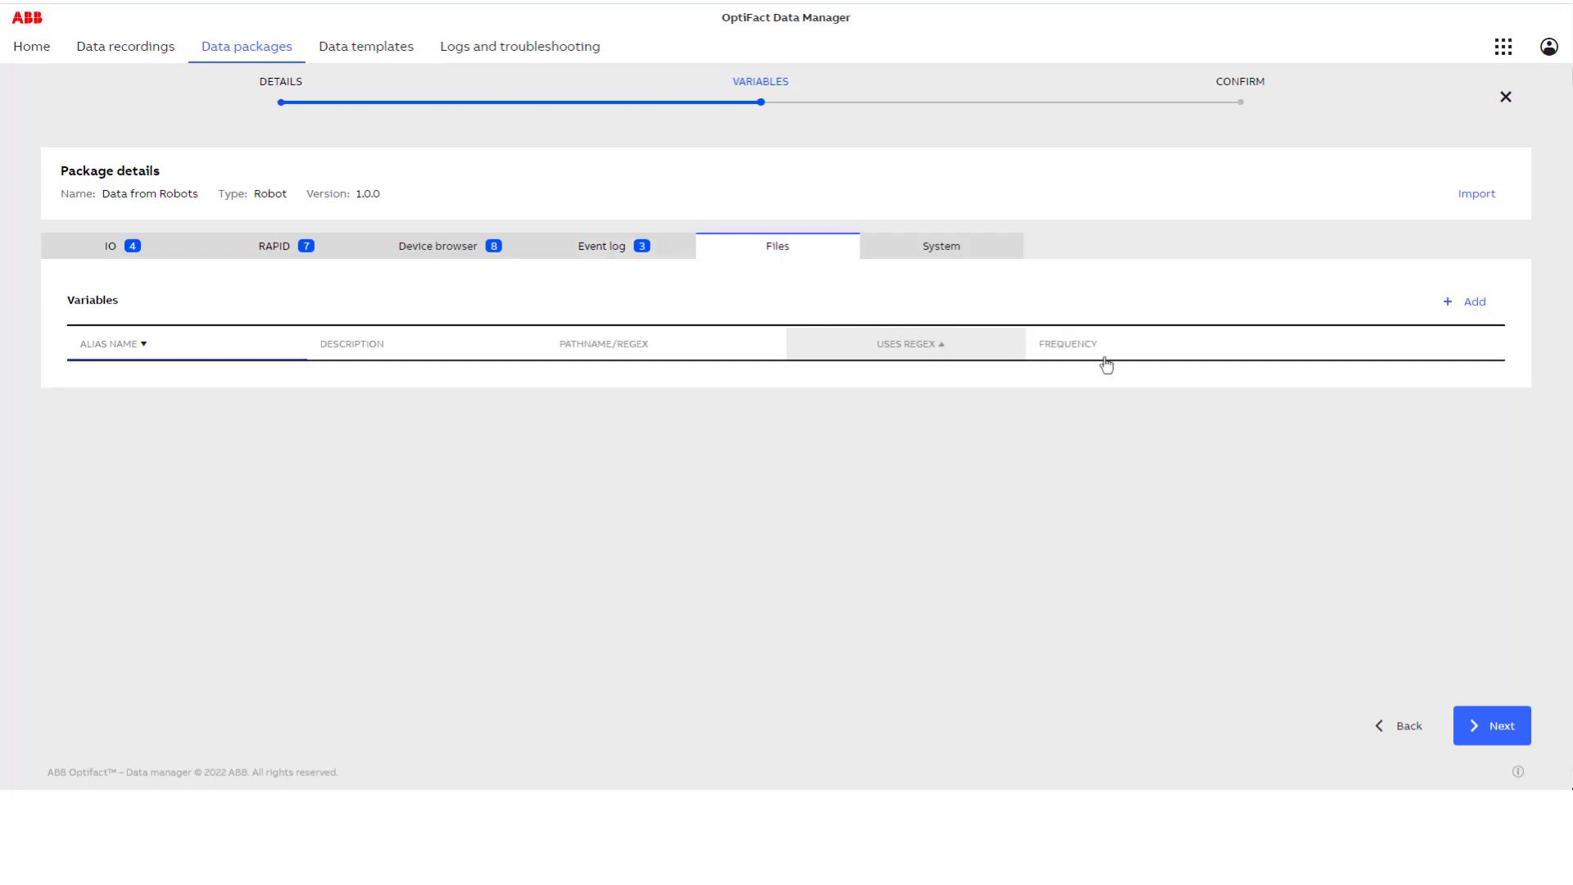
left_click(1466, 303)
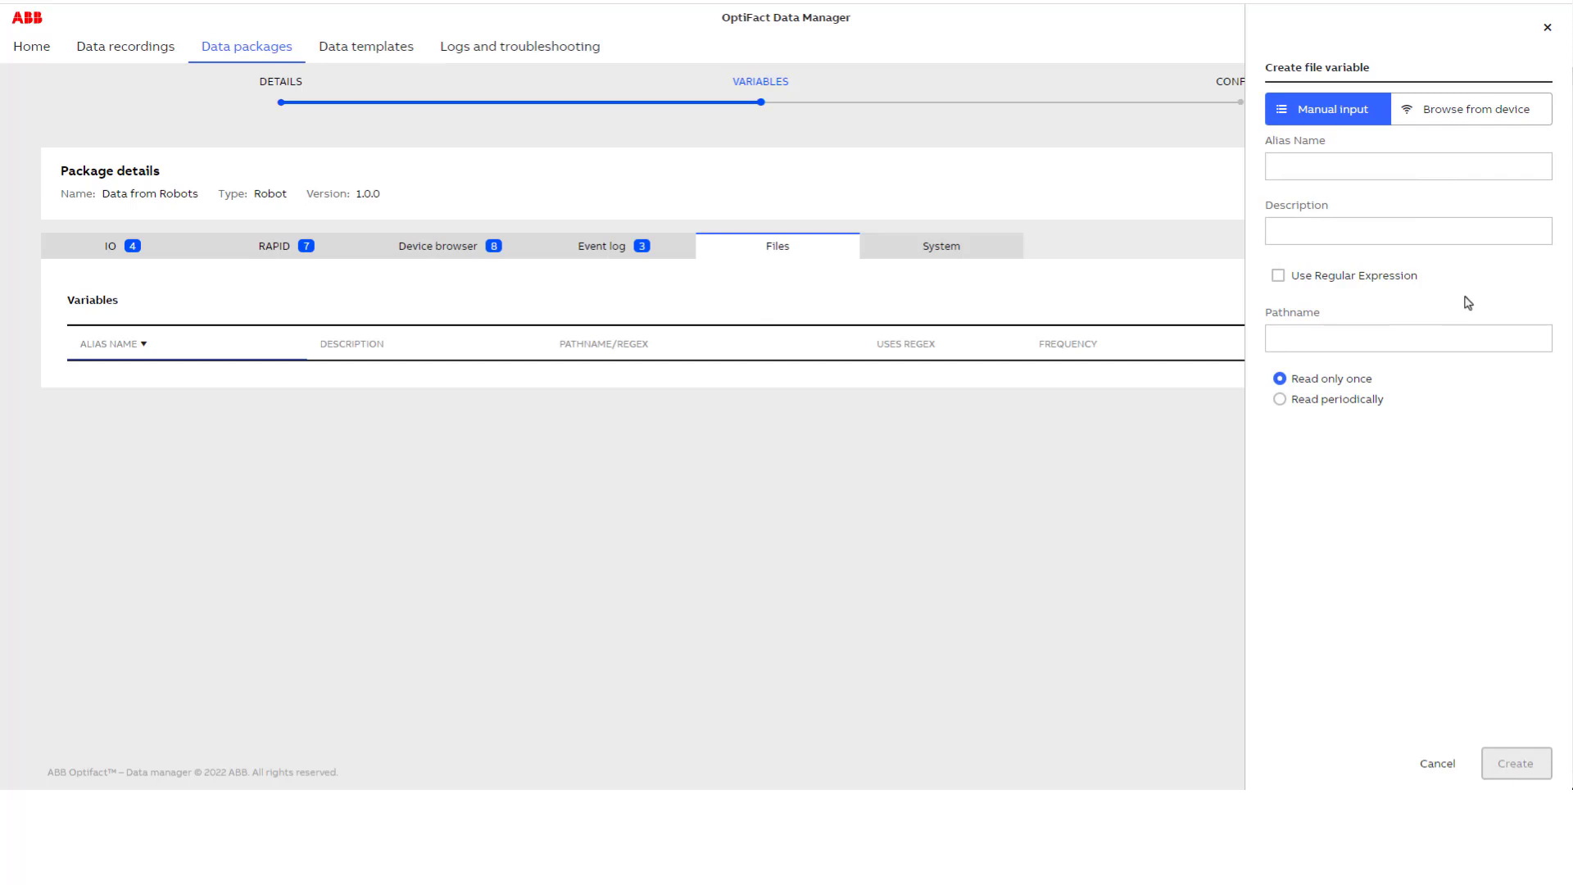
left_click(1439, 113)
left_click(1331, 204)
left_click(1349, 233)
left_click(1359, 250)
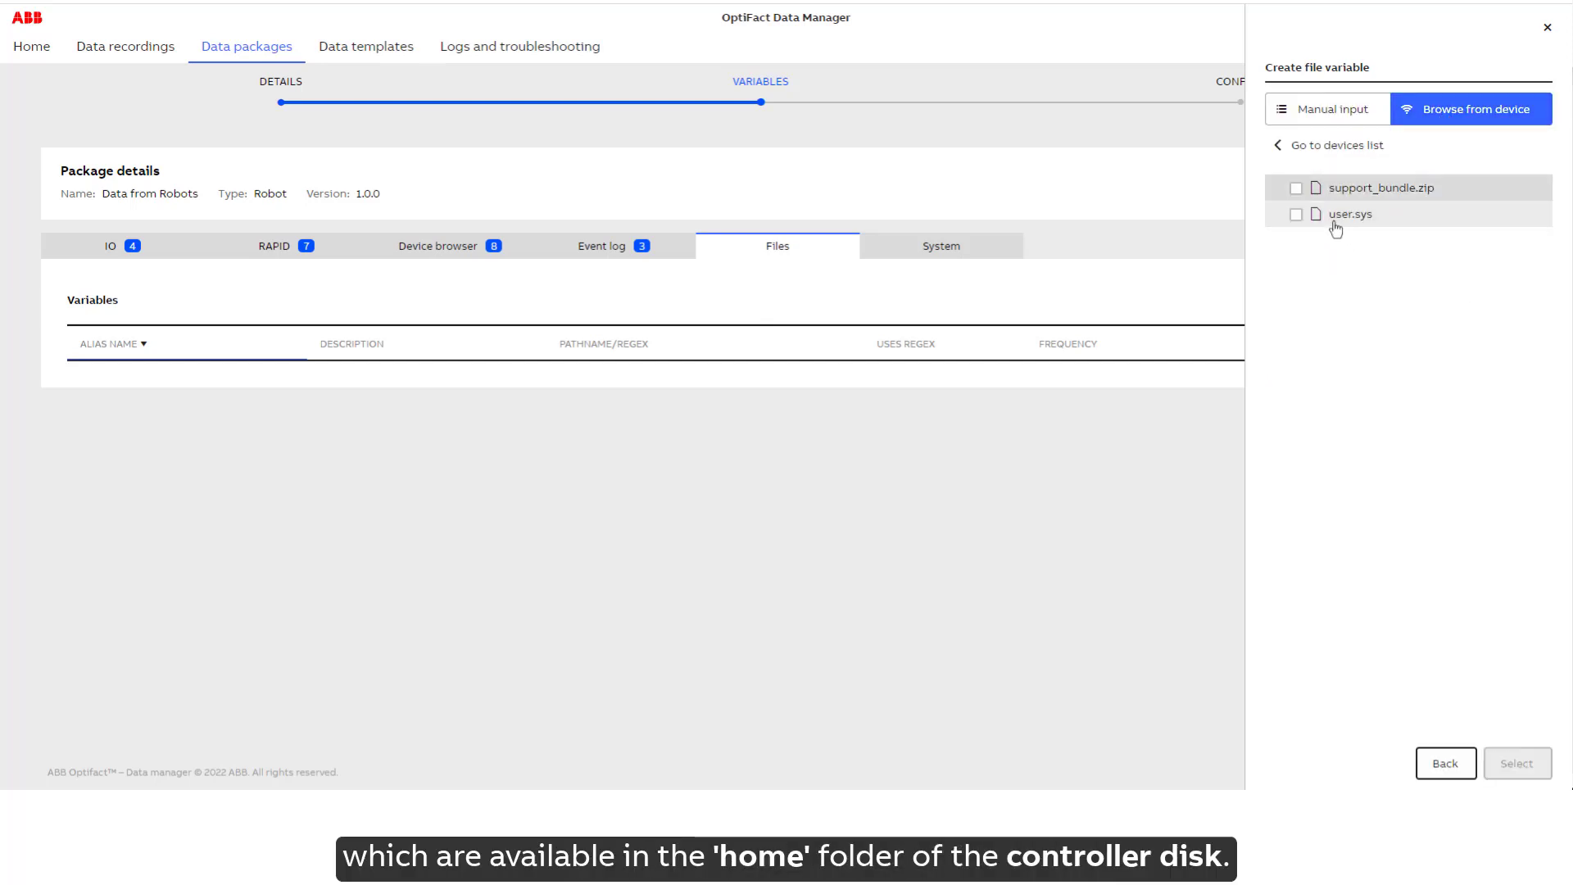
left_click(1296, 189)
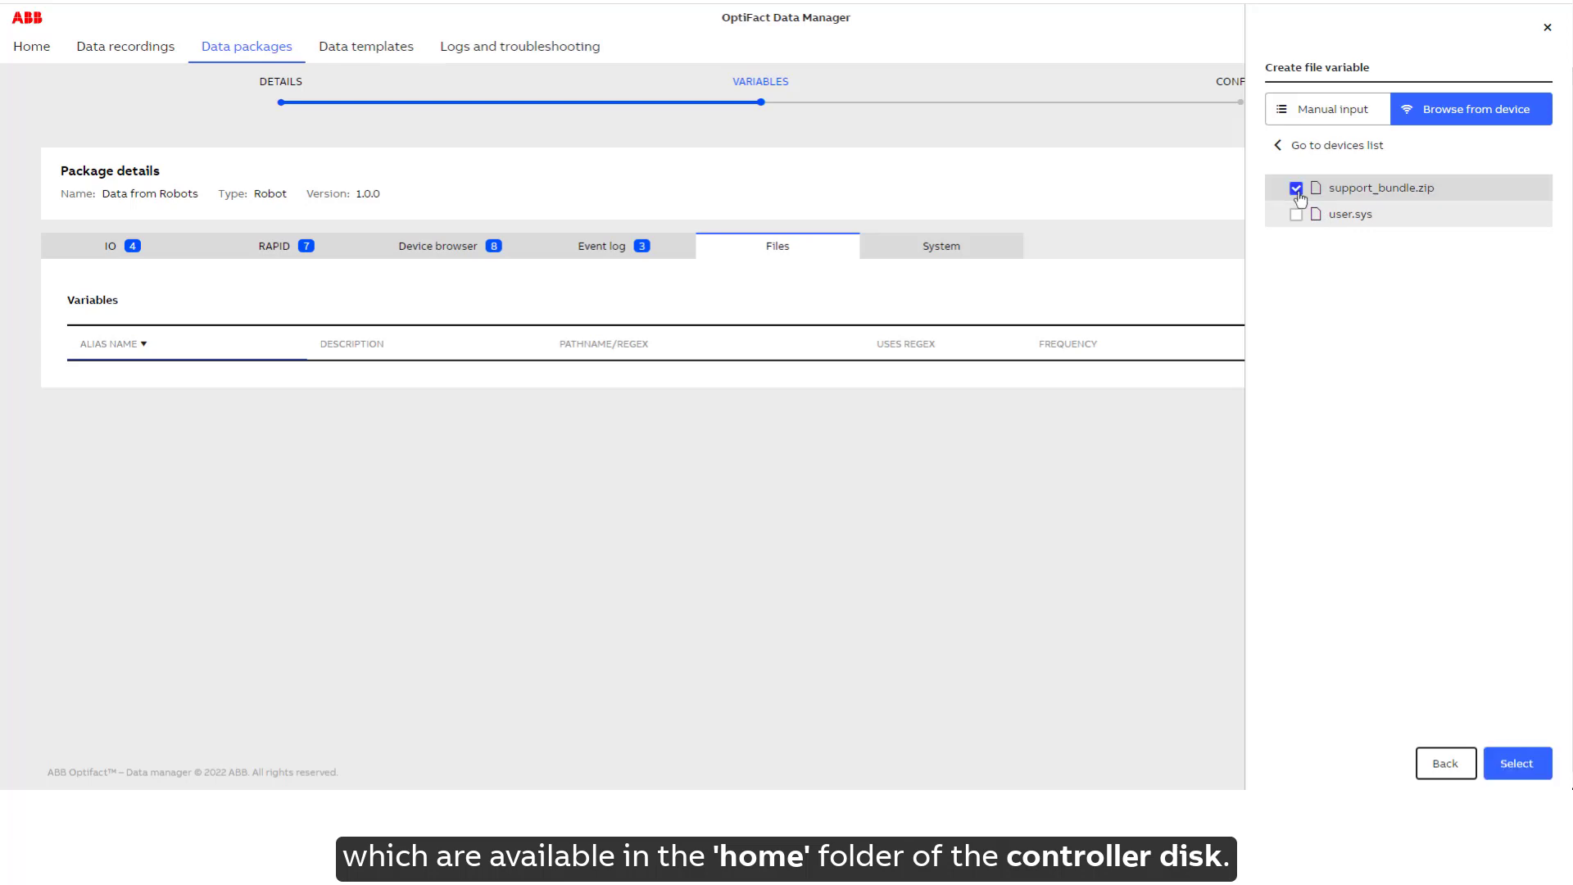
left_click(1515, 764)
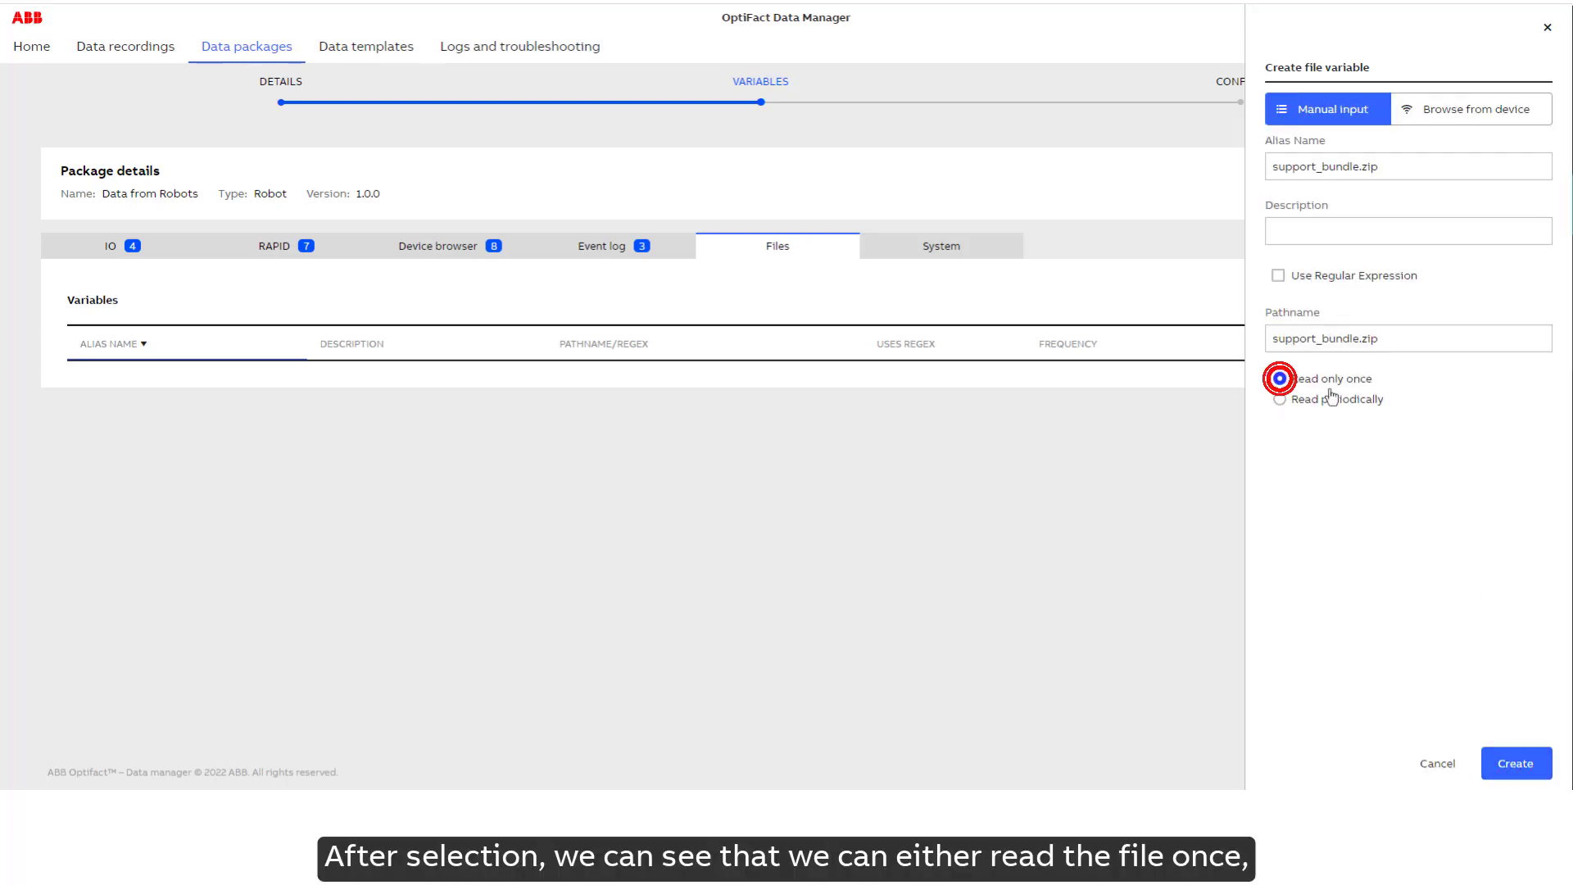
left_click(1280, 400)
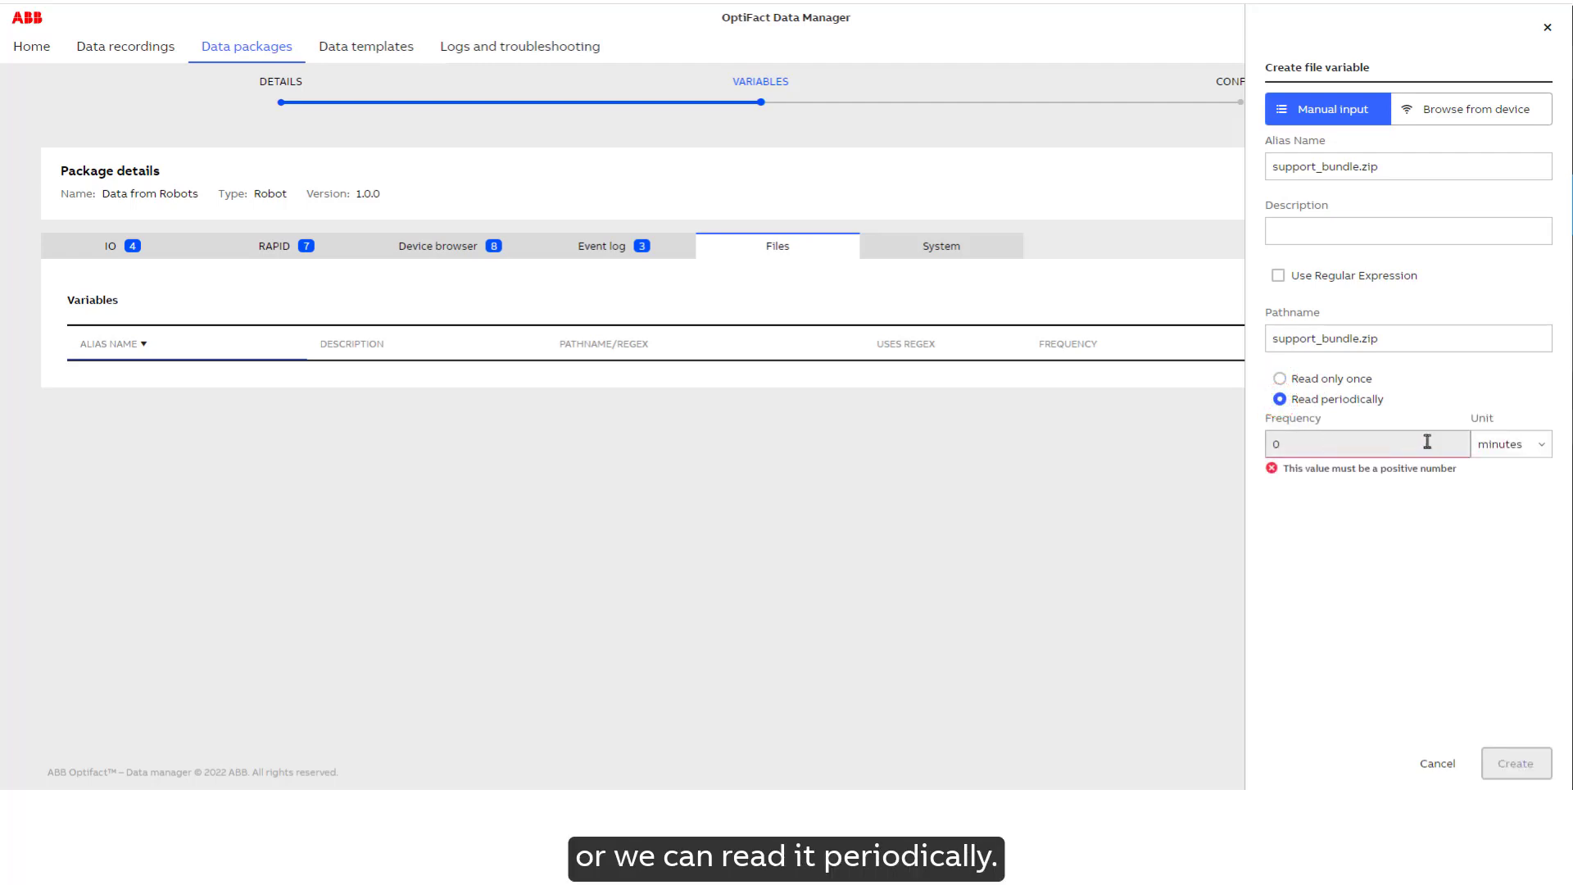
left_click(1502, 453)
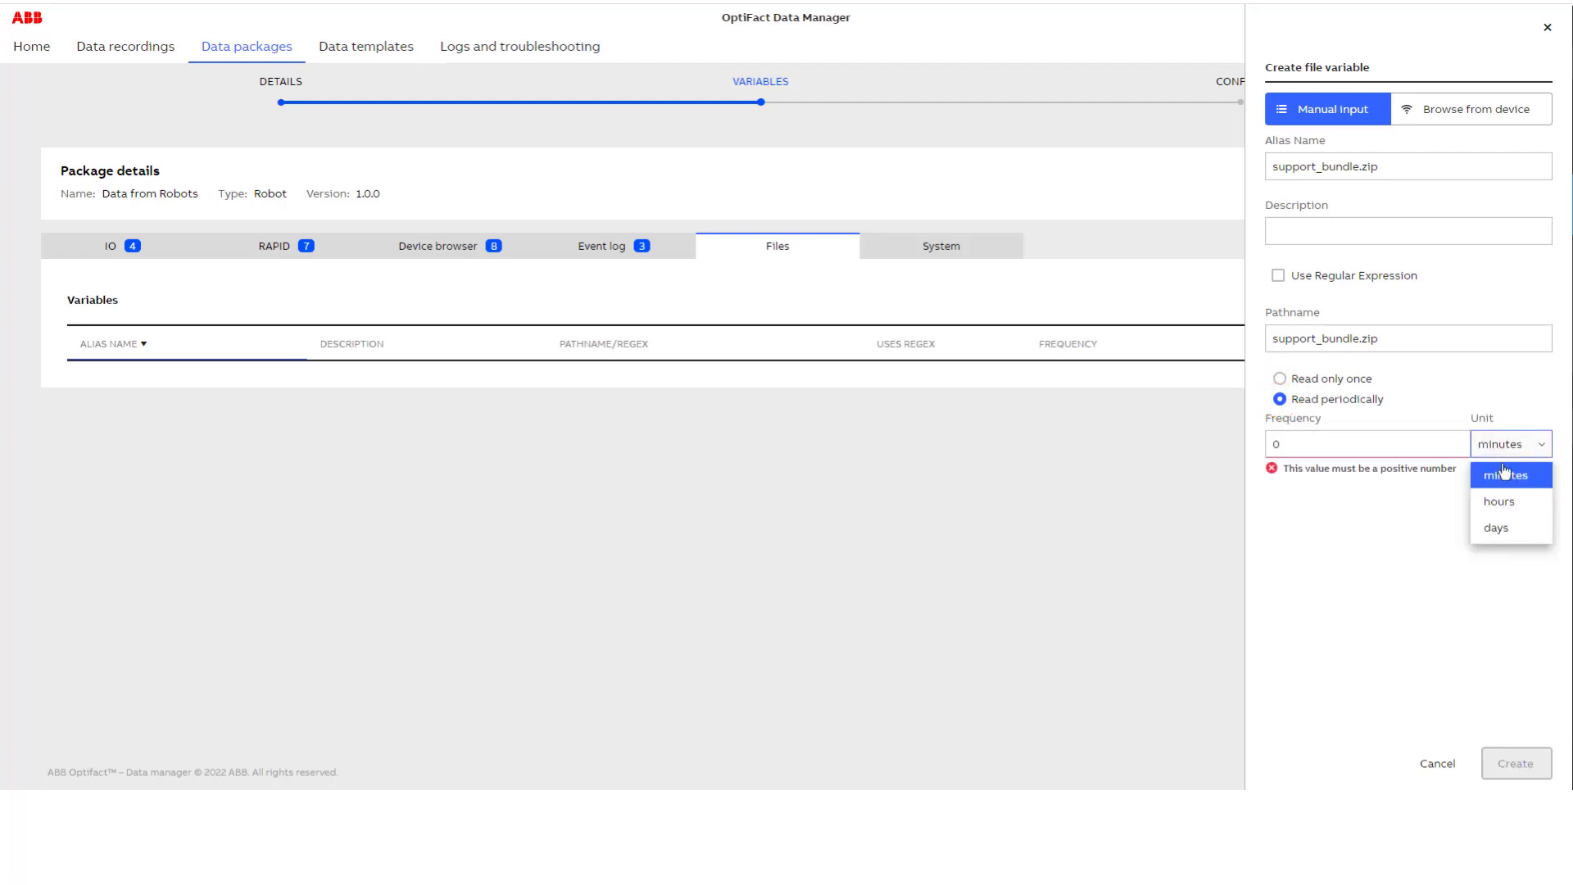
left_click(1502, 454)
Set support_bundle.zip to Read only once and create the file variable.
left_click(1341, 381)
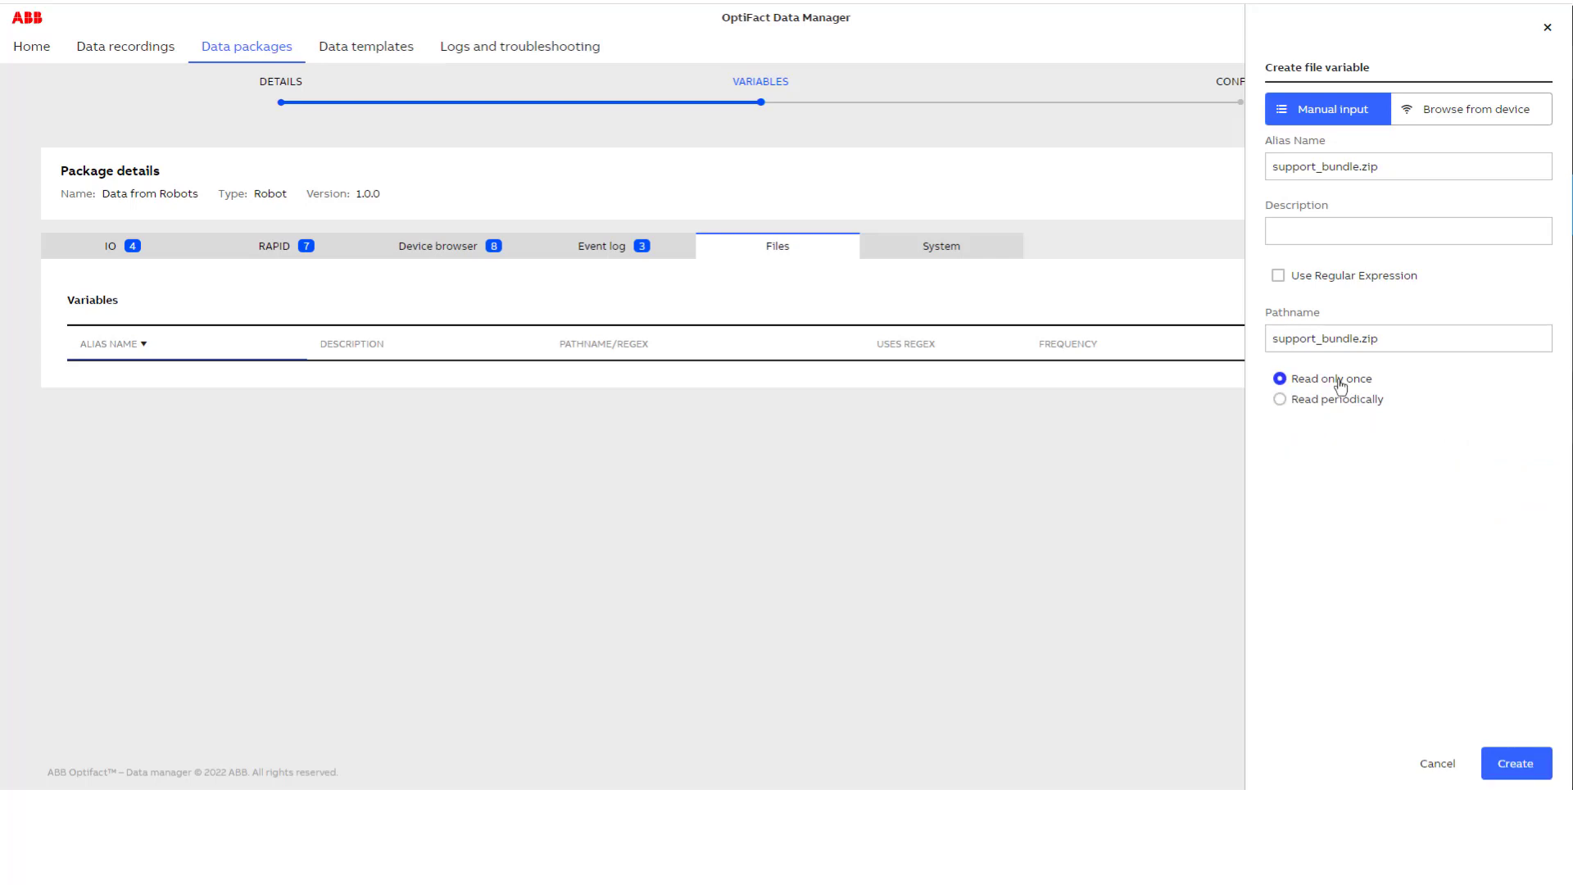
left_click(1515, 766)
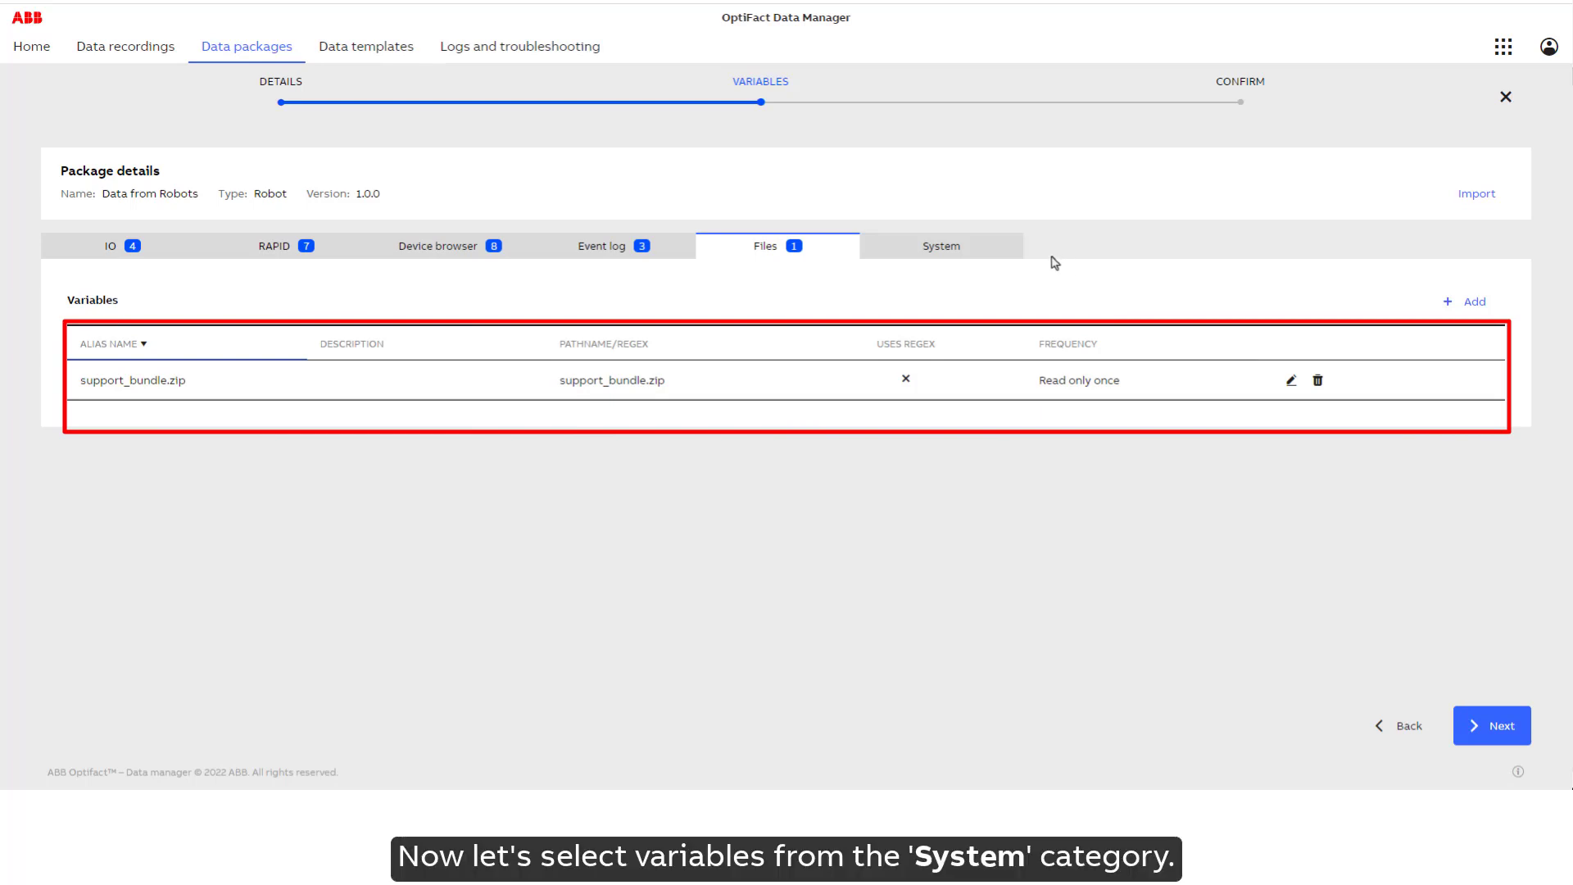
Create a subscribed system variable with the alias Operating mode and Operating mode as its variable name.
left_click(990, 251)
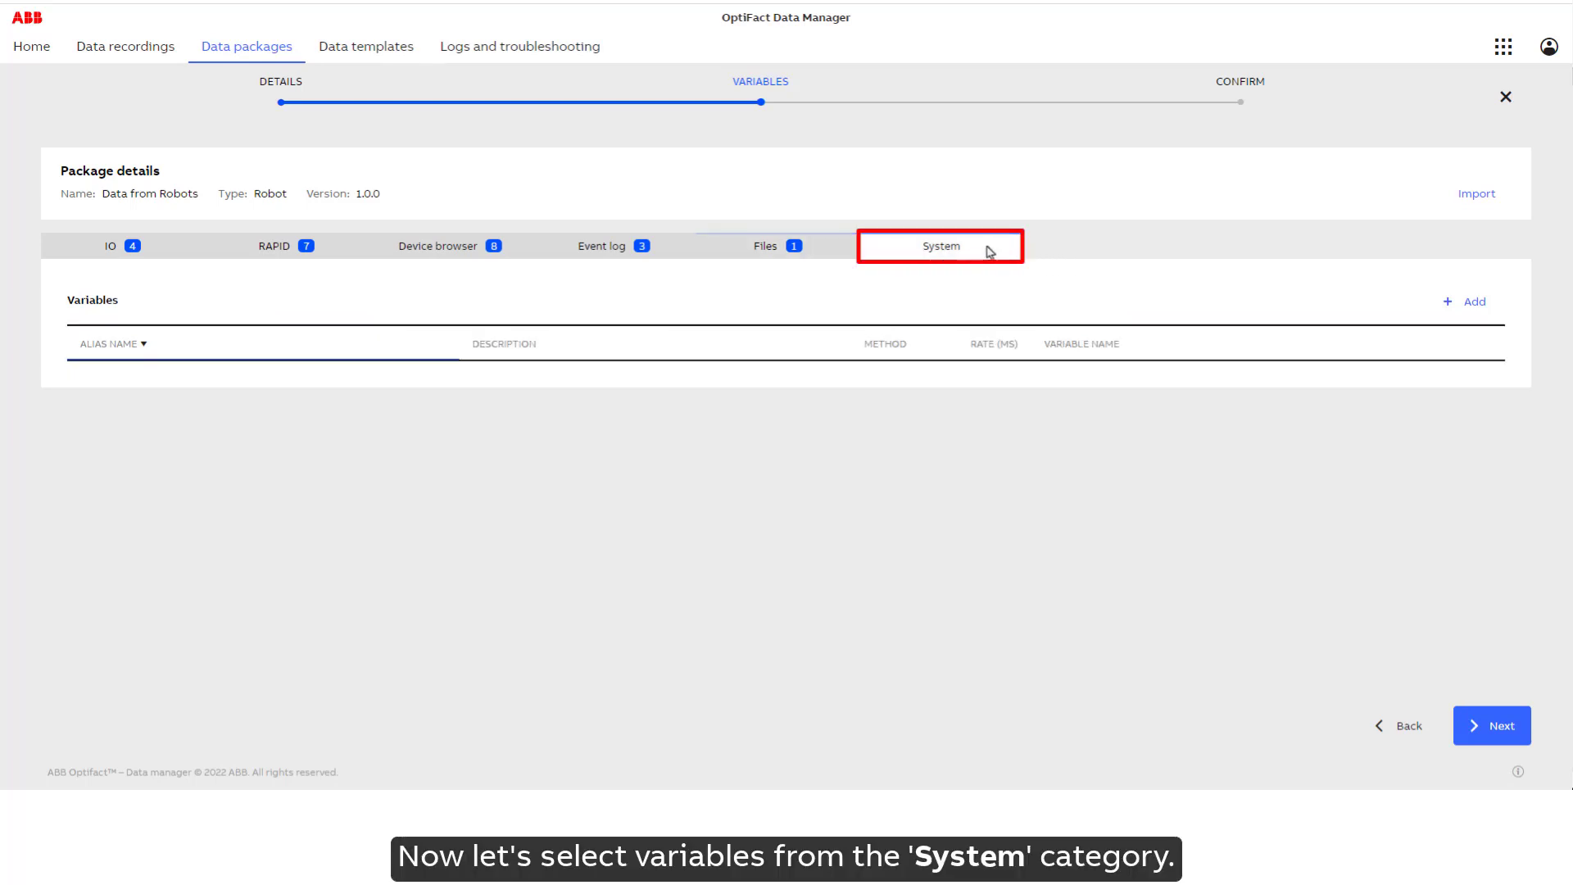
left_click(1446, 301)
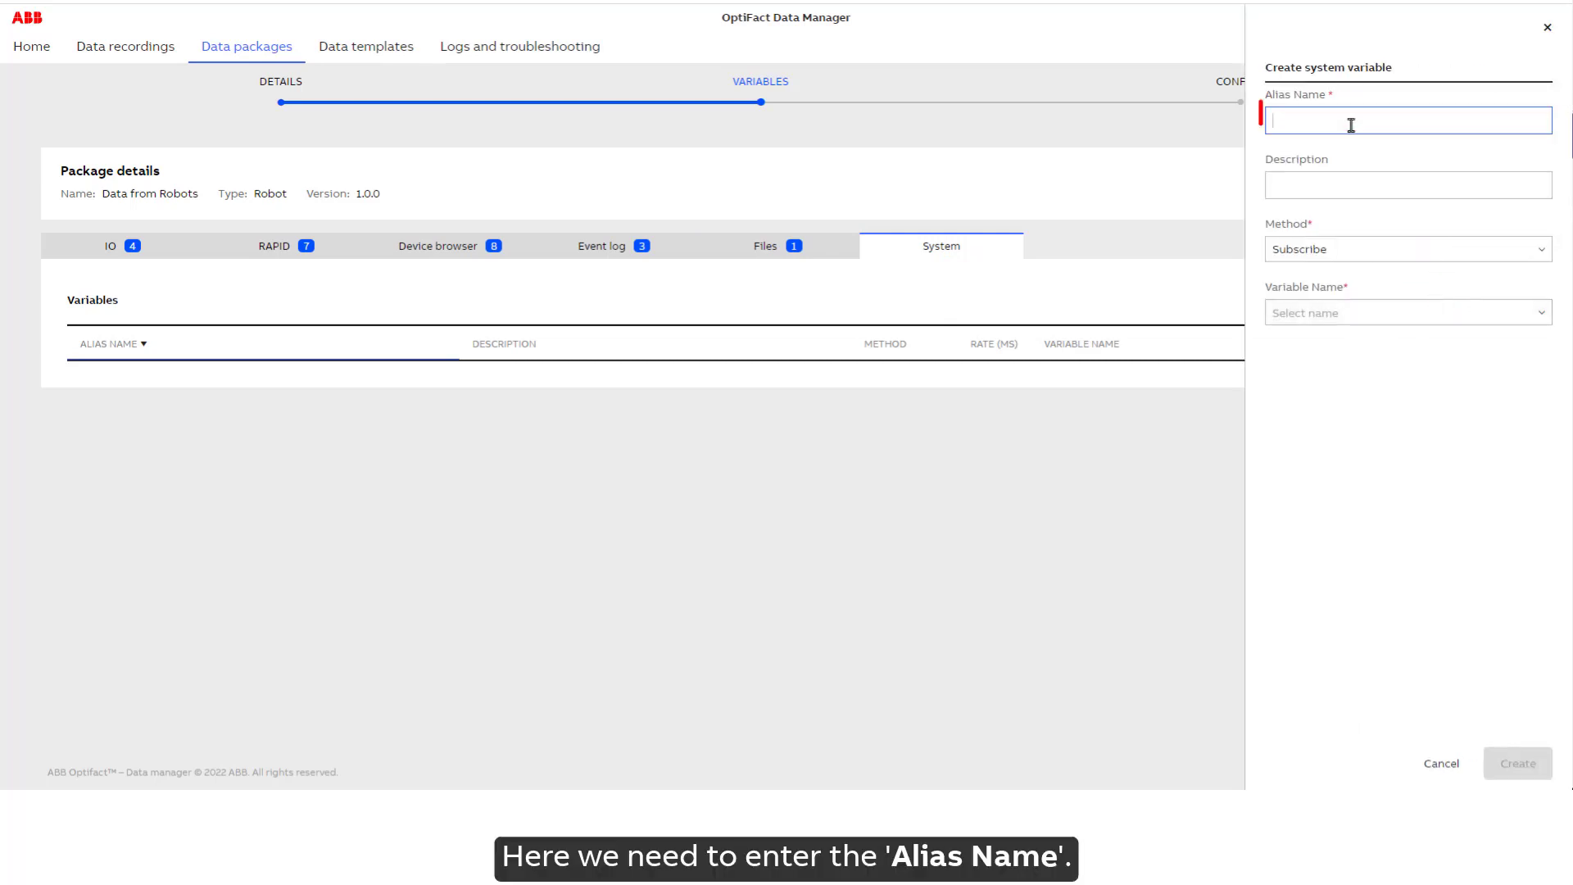
type("Operating mode")
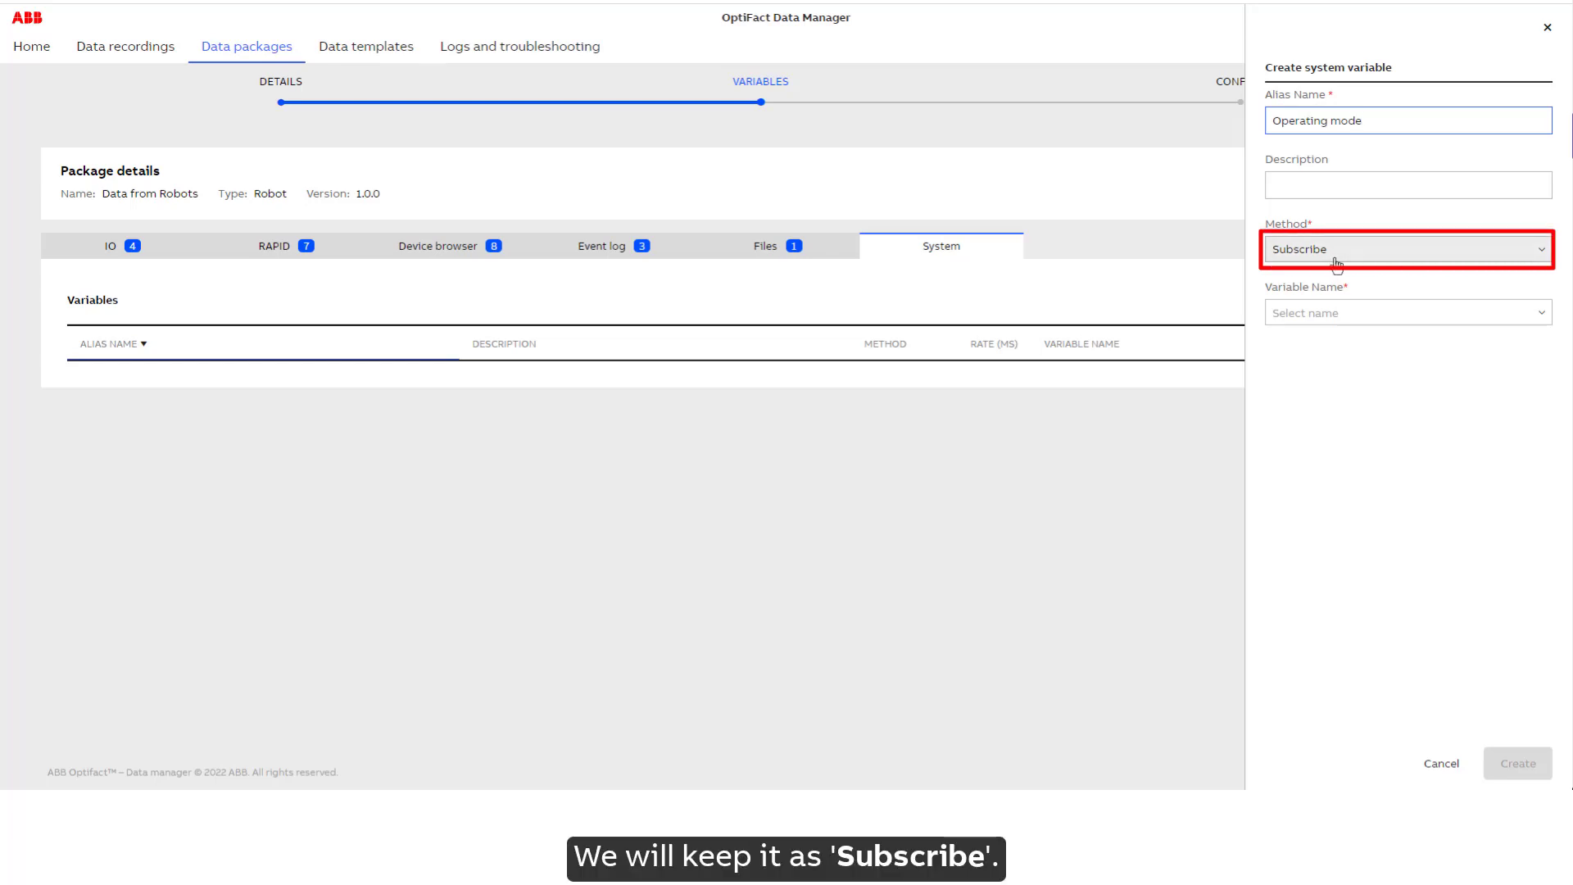
left_click(1339, 311)
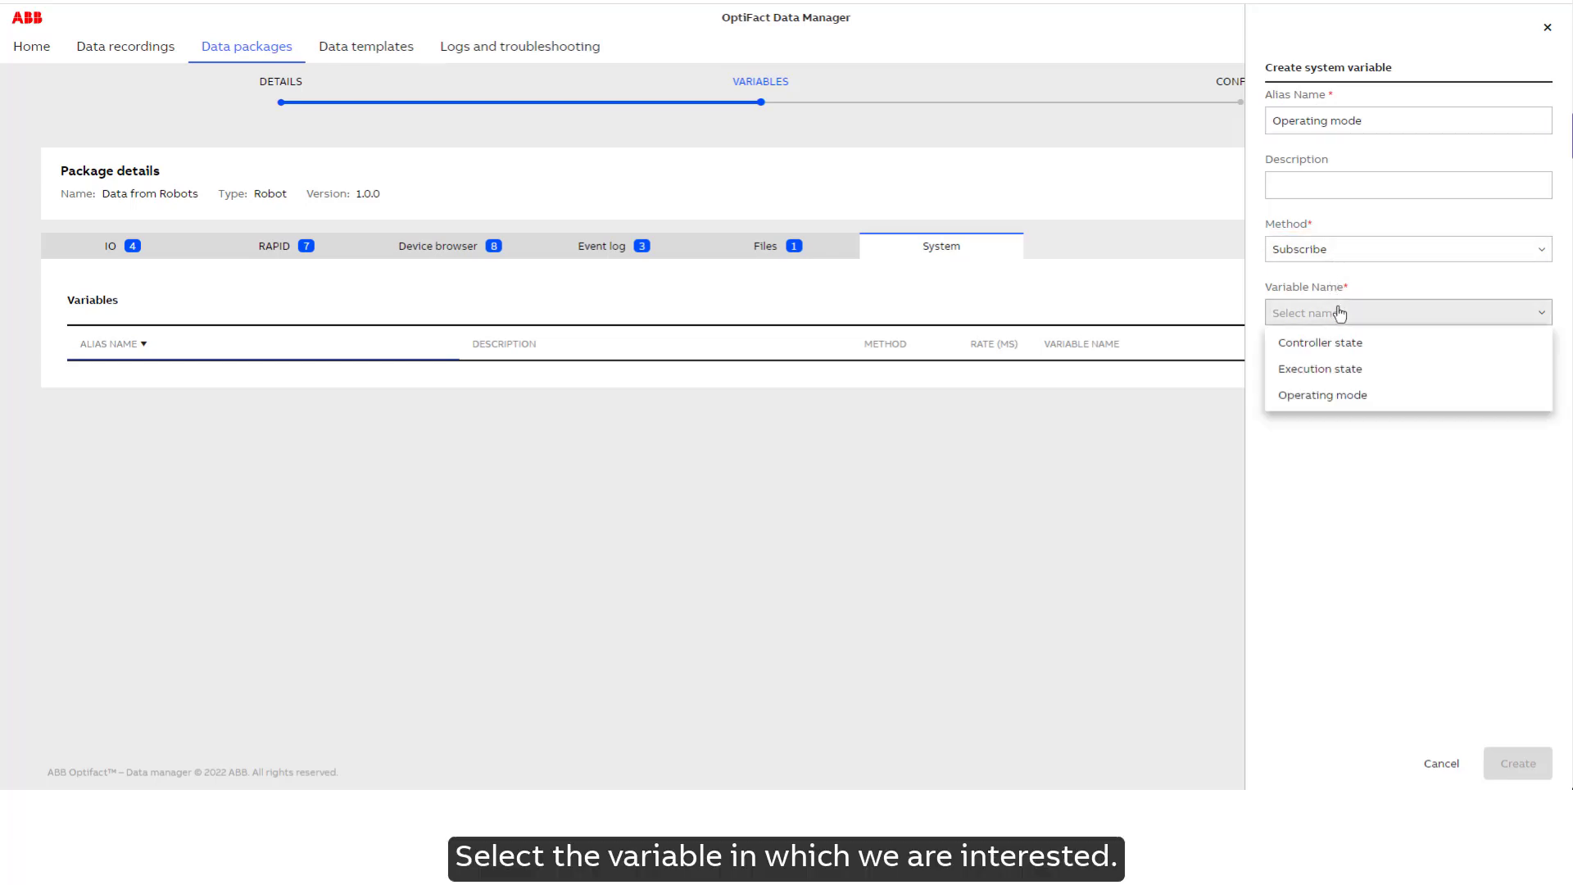
left_click(1345, 396)
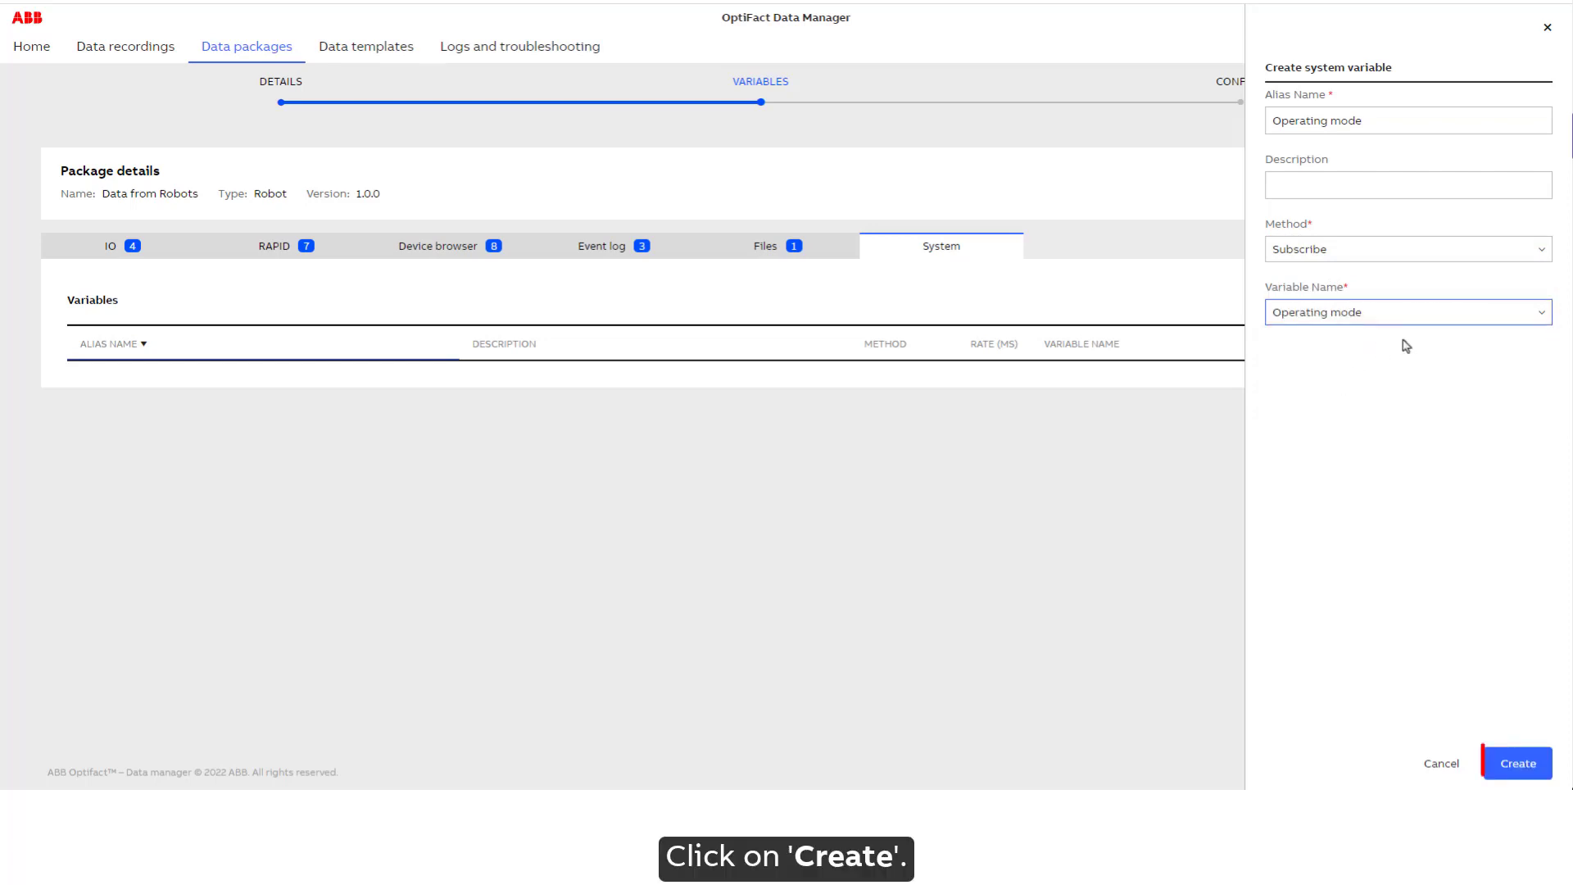
left_click(1518, 764)
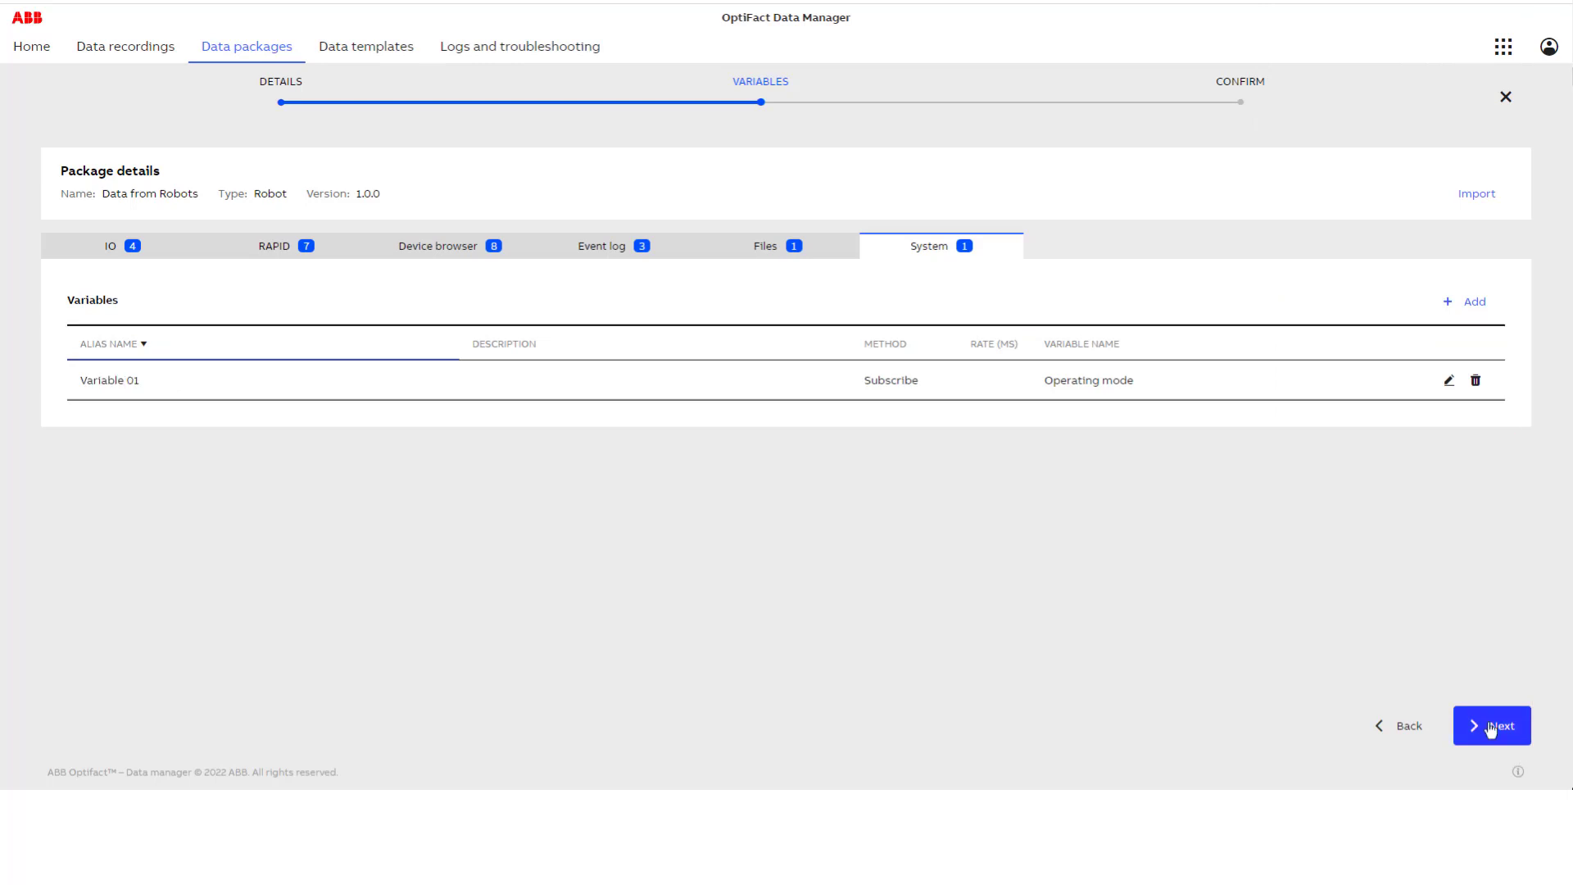
Confirm the package without saving it as a template, and expand Data from Robots in the data packages list to review its variables.
left_click(1490, 727)
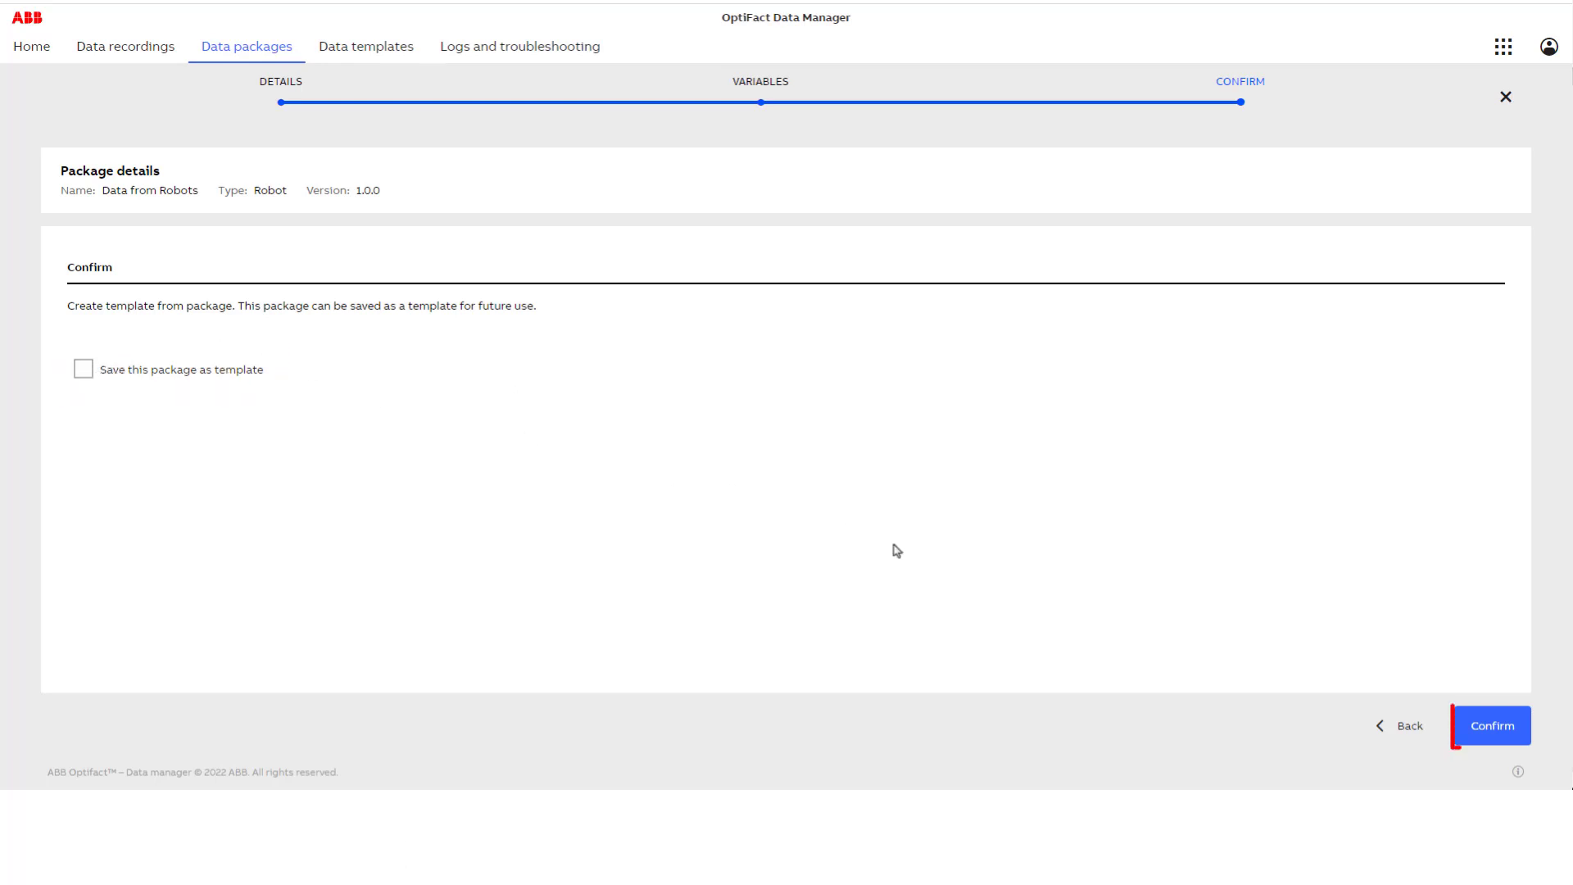
left_click(1489, 725)
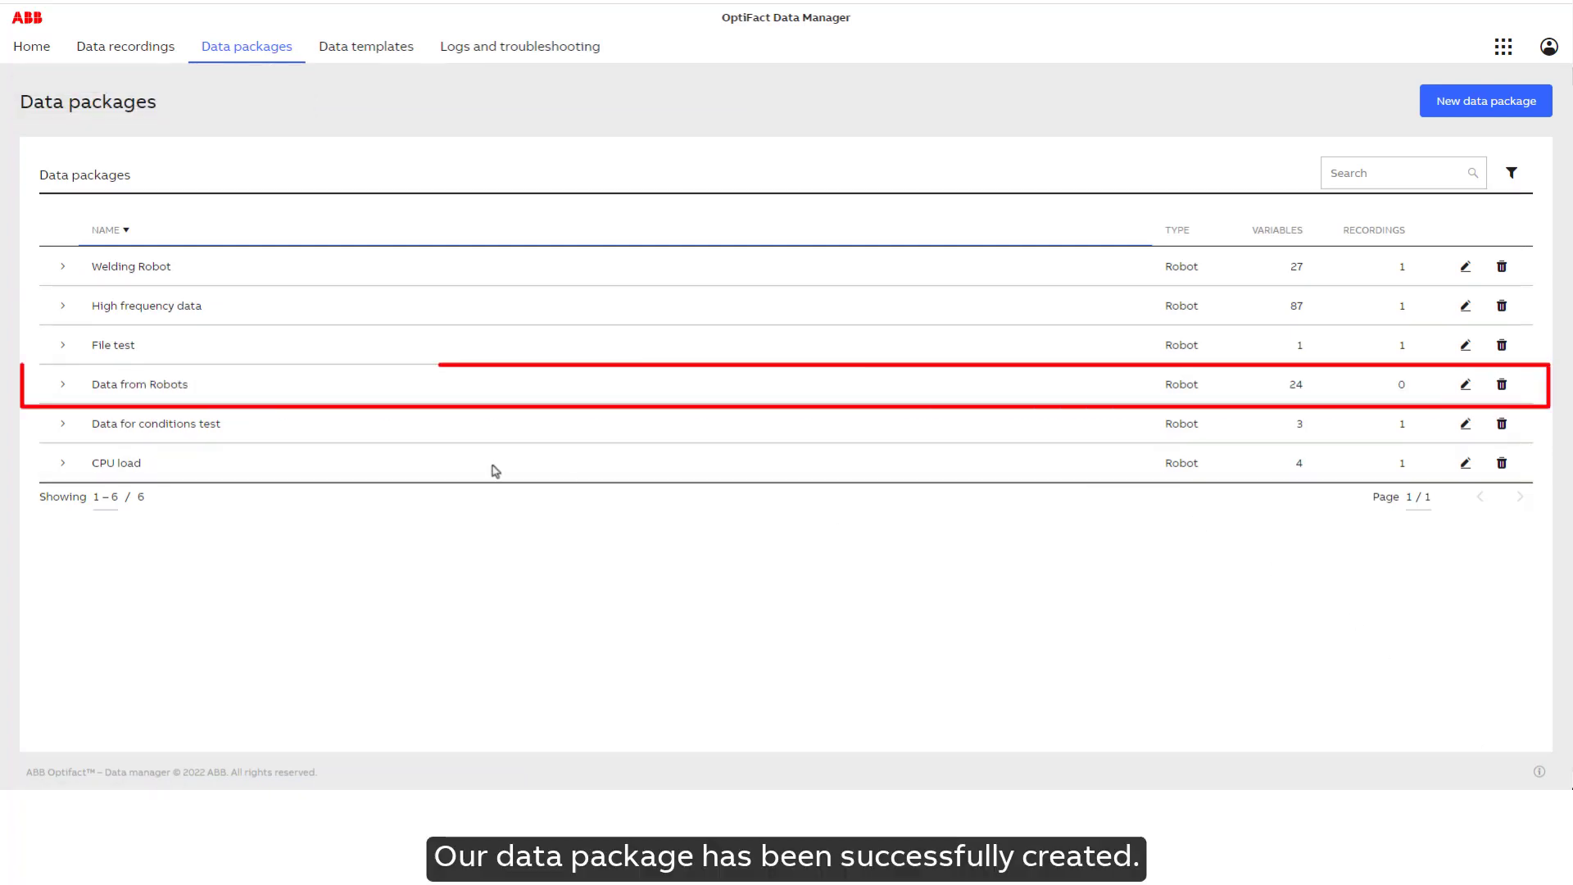
left_click(62, 384)
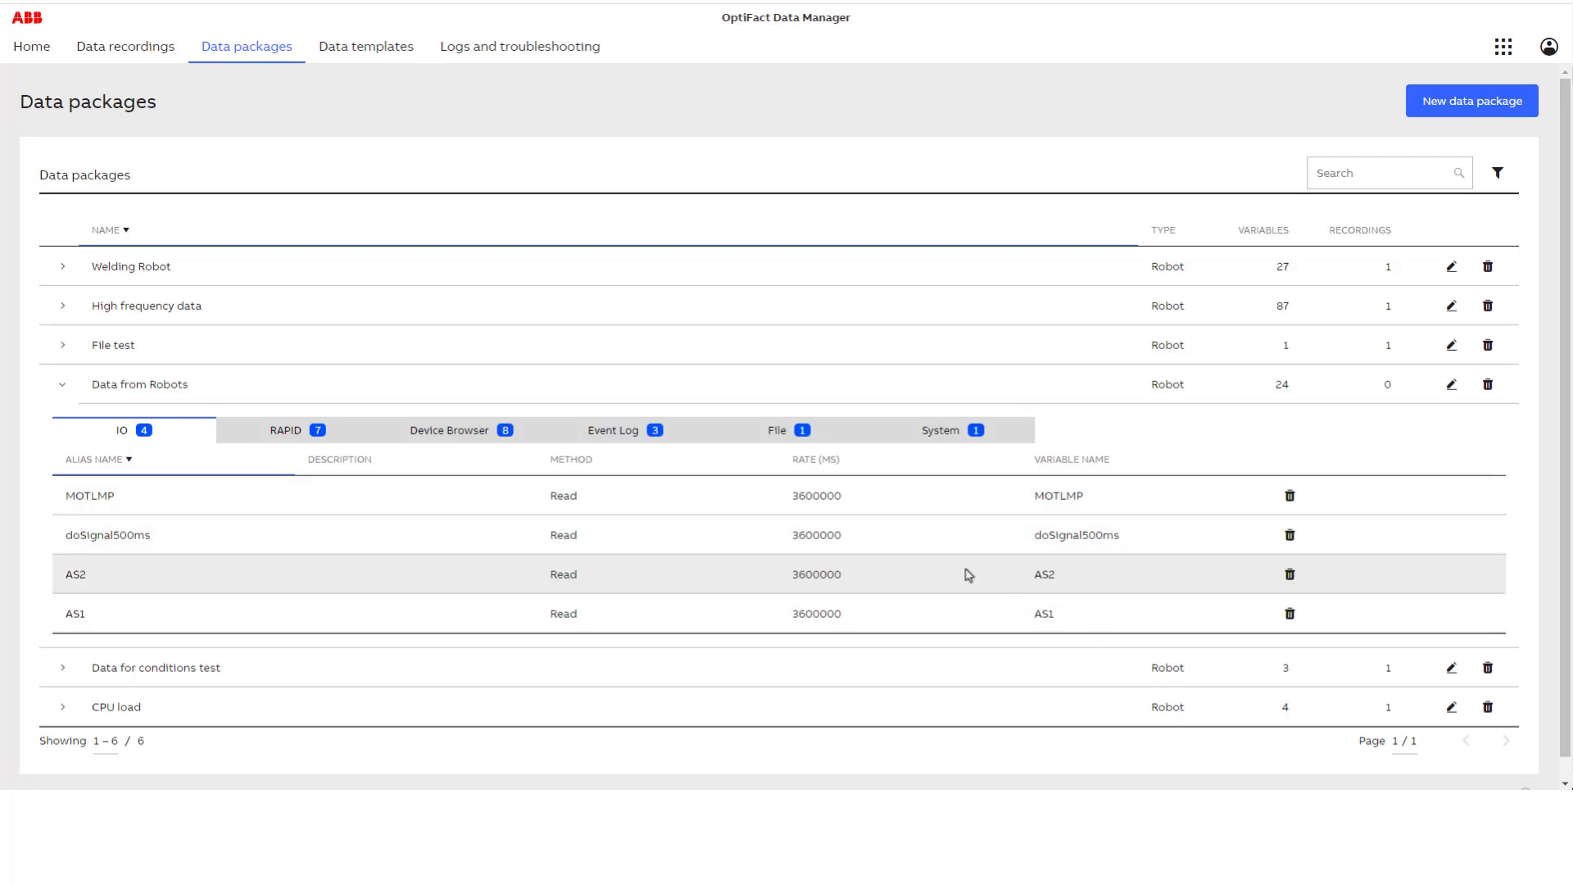
scroll(967, 574, "down", 1)
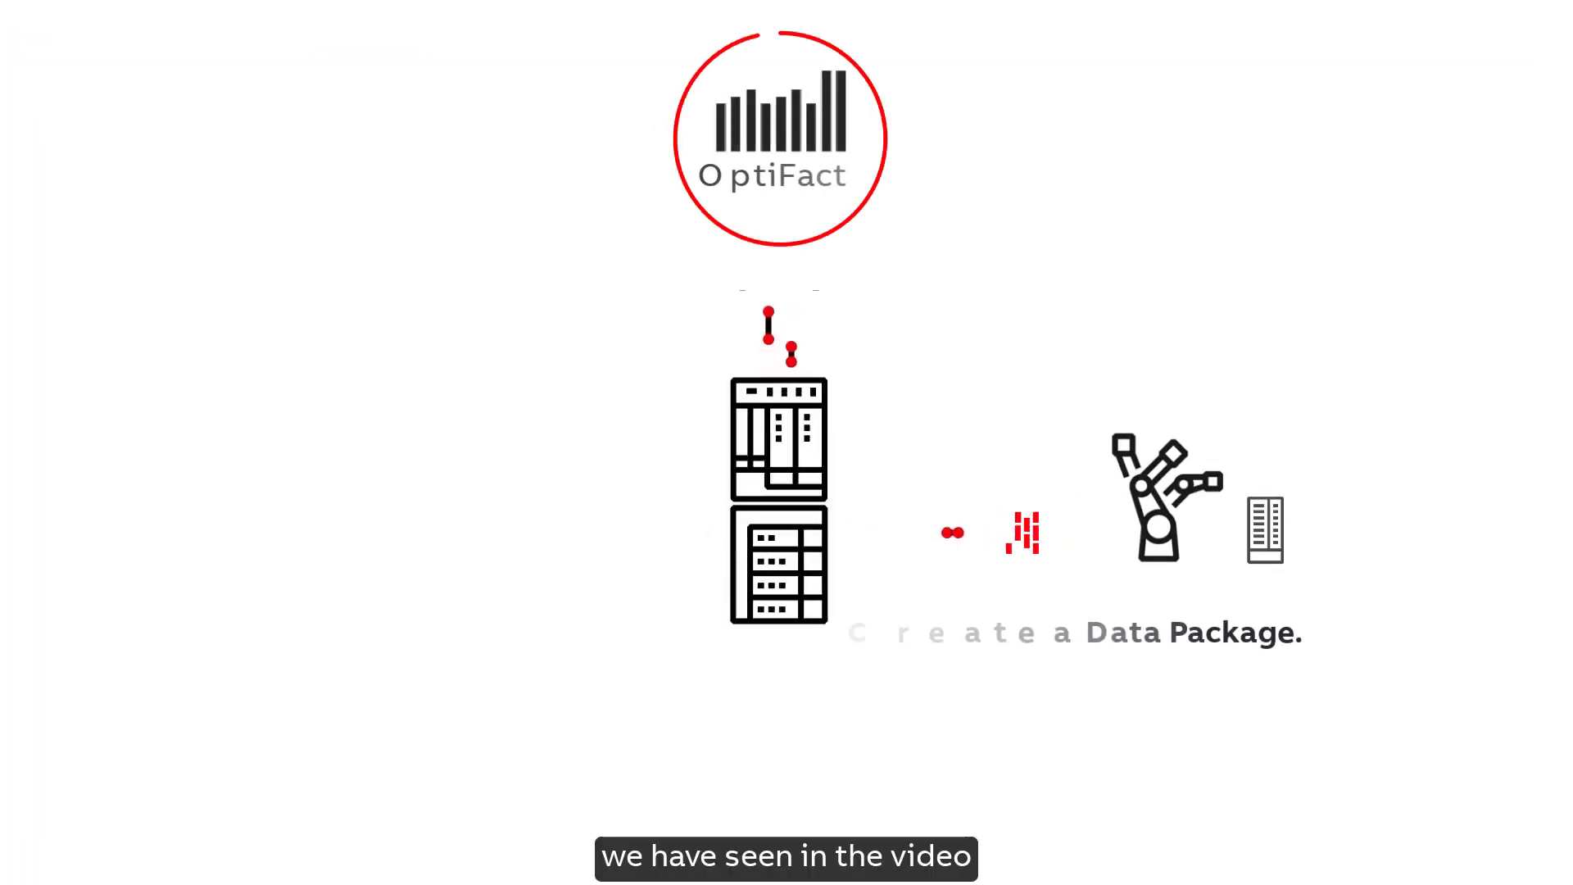